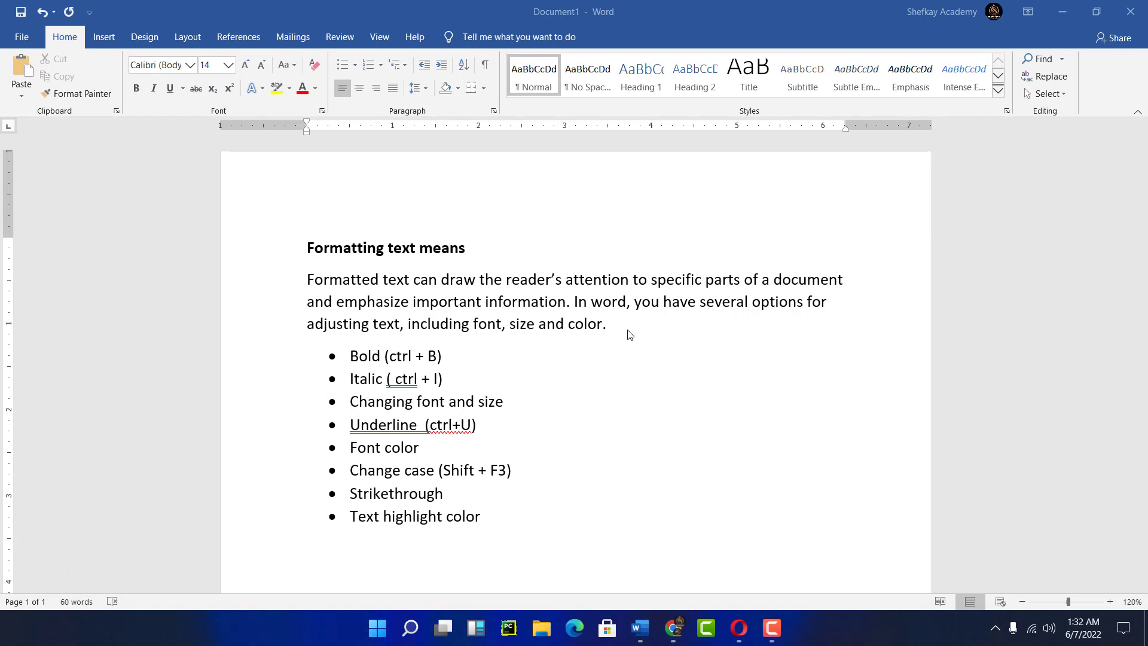
pyautogui.click(352, 357)
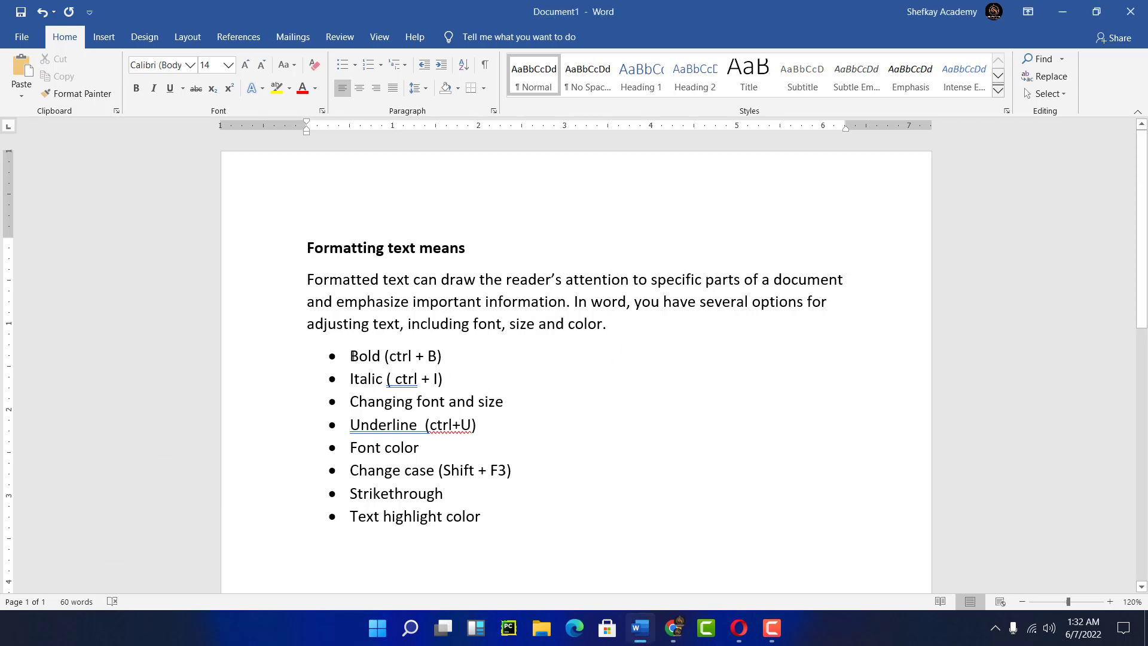
pyautogui.moveTo(350, 358); pyautogui.dragTo(380, 361)
pyautogui.moveTo(449, 418); pyautogui.dragTo(486, 518)
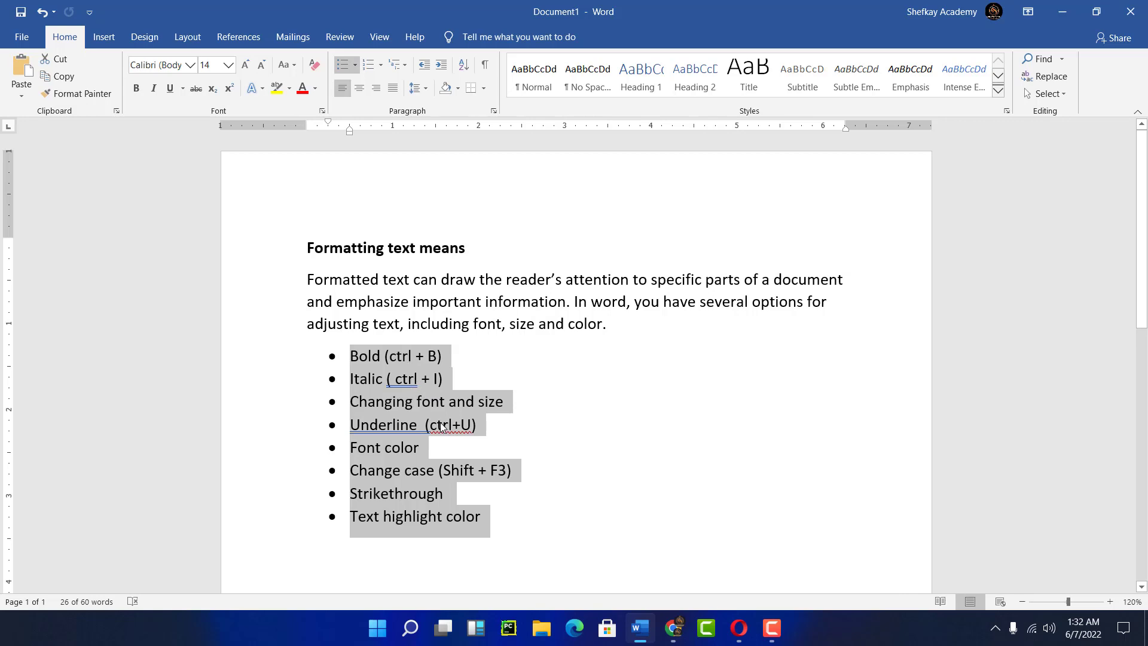
pyautogui.scroll(-1, 441, 426)
pyautogui.scroll(1, 435, 416)
pyautogui.click(428, 355)
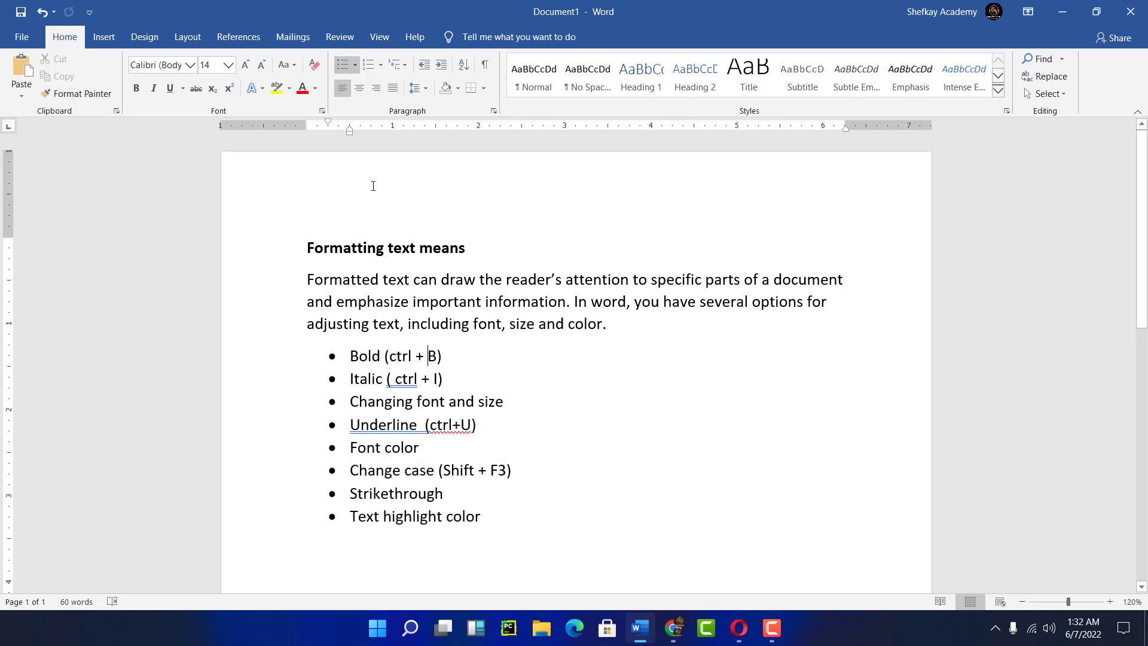
# Open the recent document Assignment and look through its pages.
pyautogui.click(21, 37)
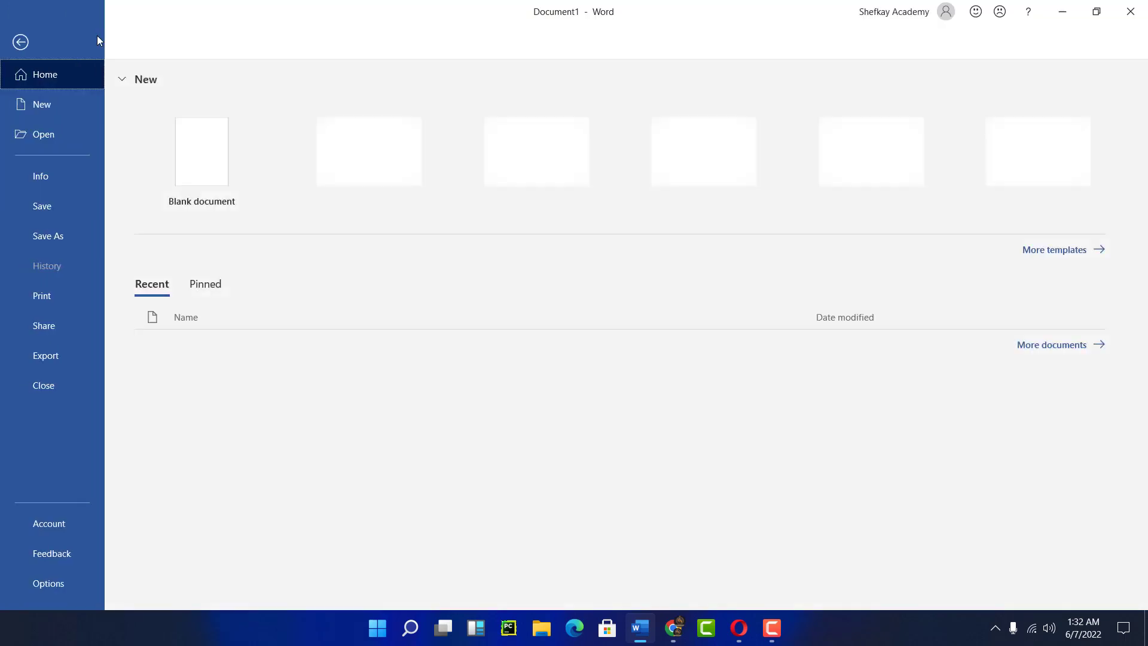
pyautogui.click(34, 134)
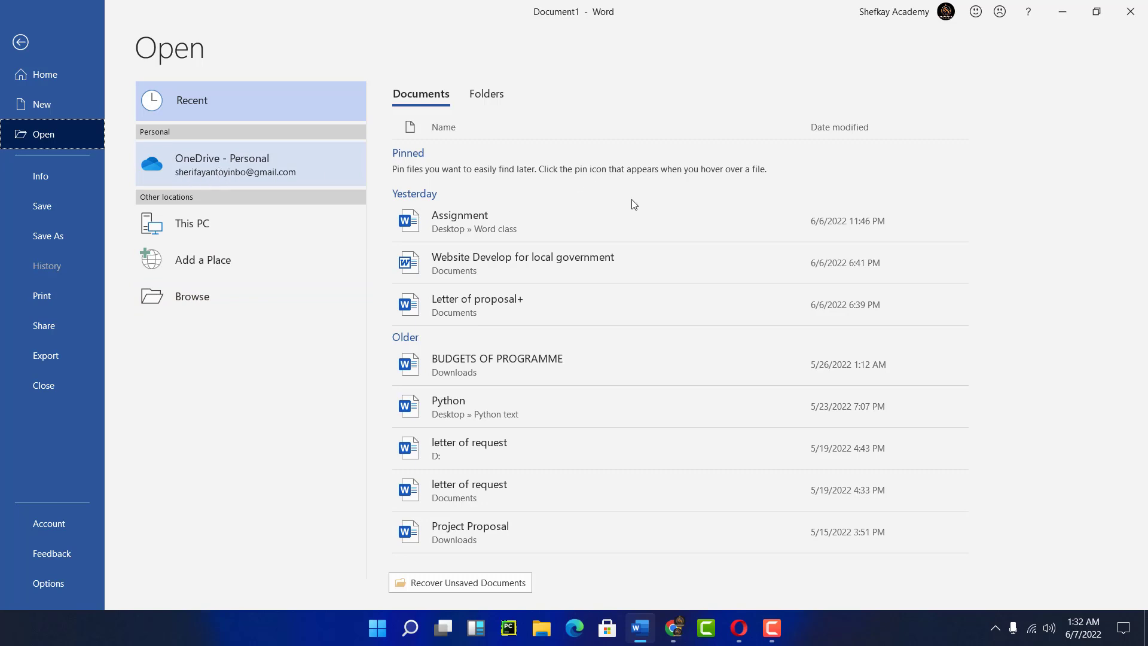
pyautogui.click(467, 221)
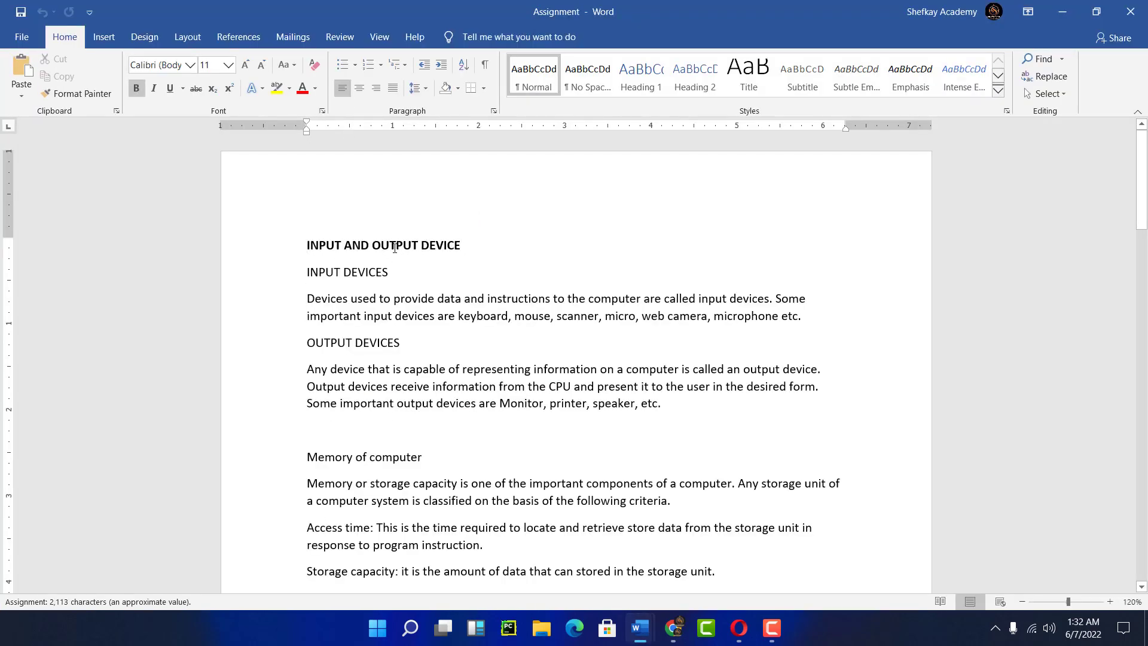
pyautogui.scroll(-15, 395, 248)
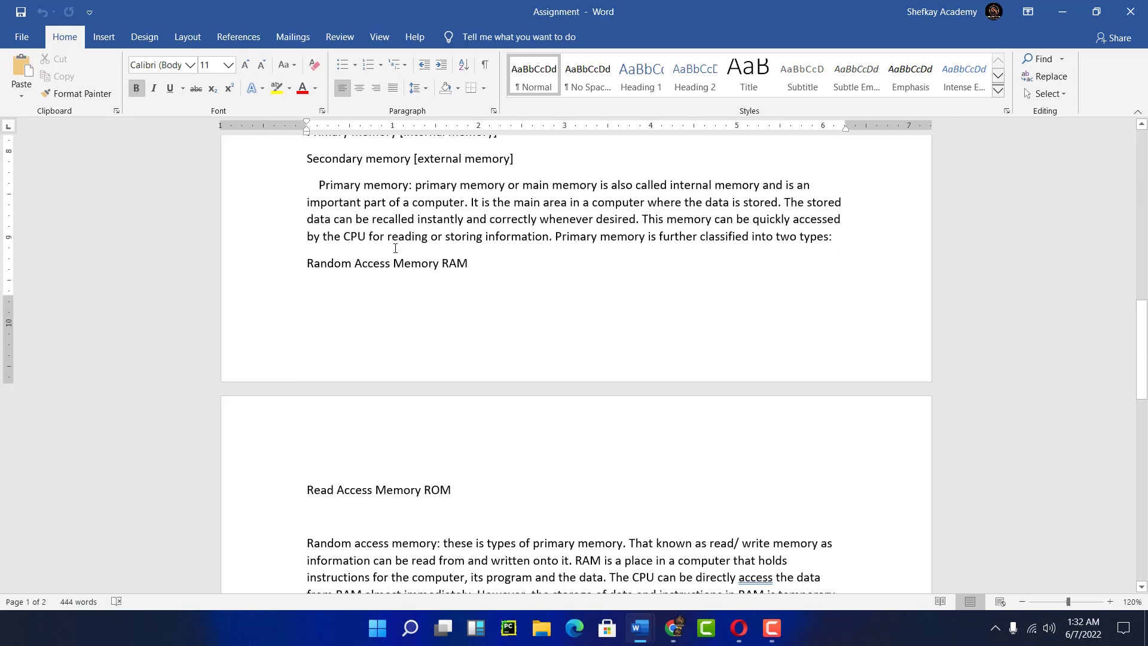
pyautogui.scroll(-8, 395, 247)
pyautogui.scroll(8, 394, 248)
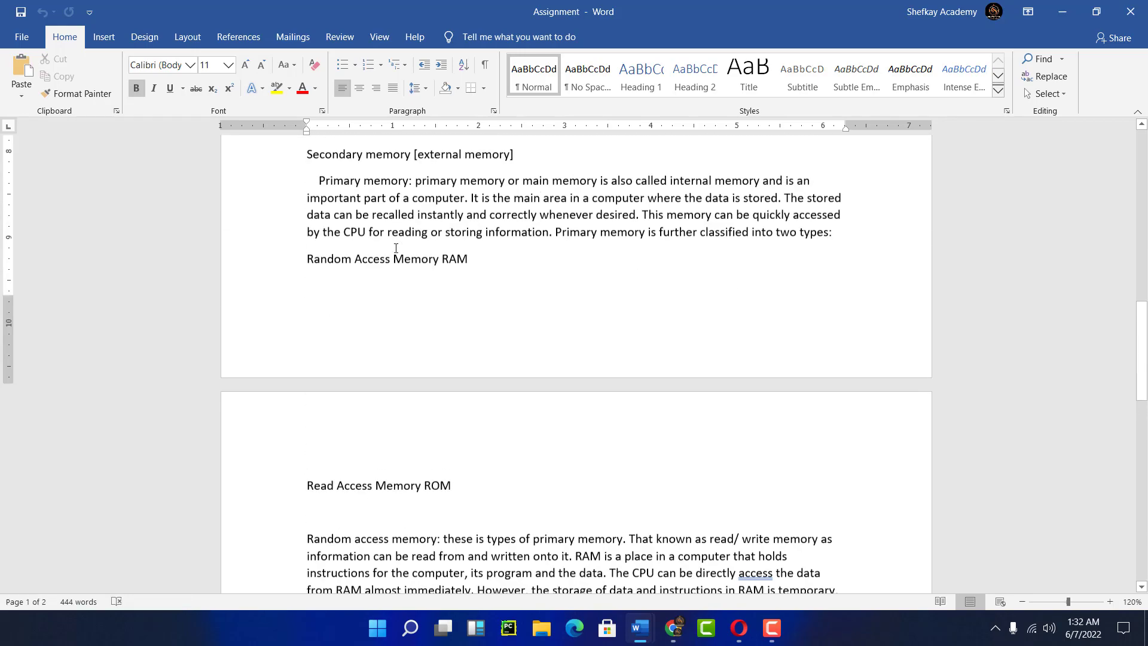
pyautogui.scroll(15, 396, 247)
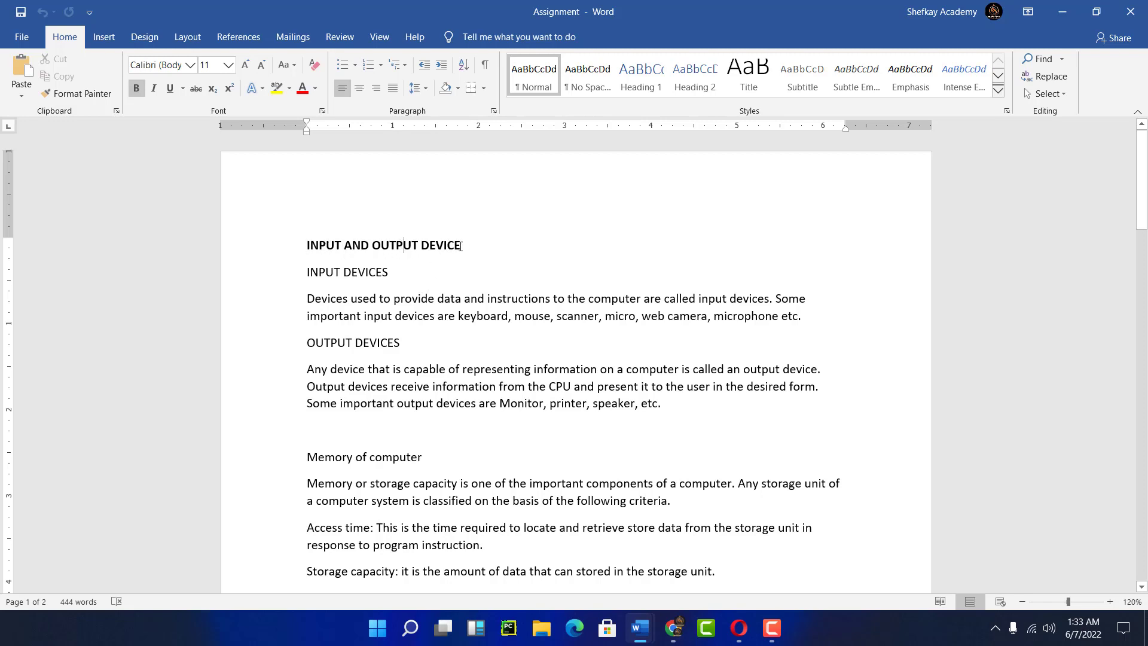
# Remove the bold formatting from the INPUT AND OUTPUT DEVICE title line.
pyautogui.moveTo(470, 245); pyautogui.dragTo(274, 238)
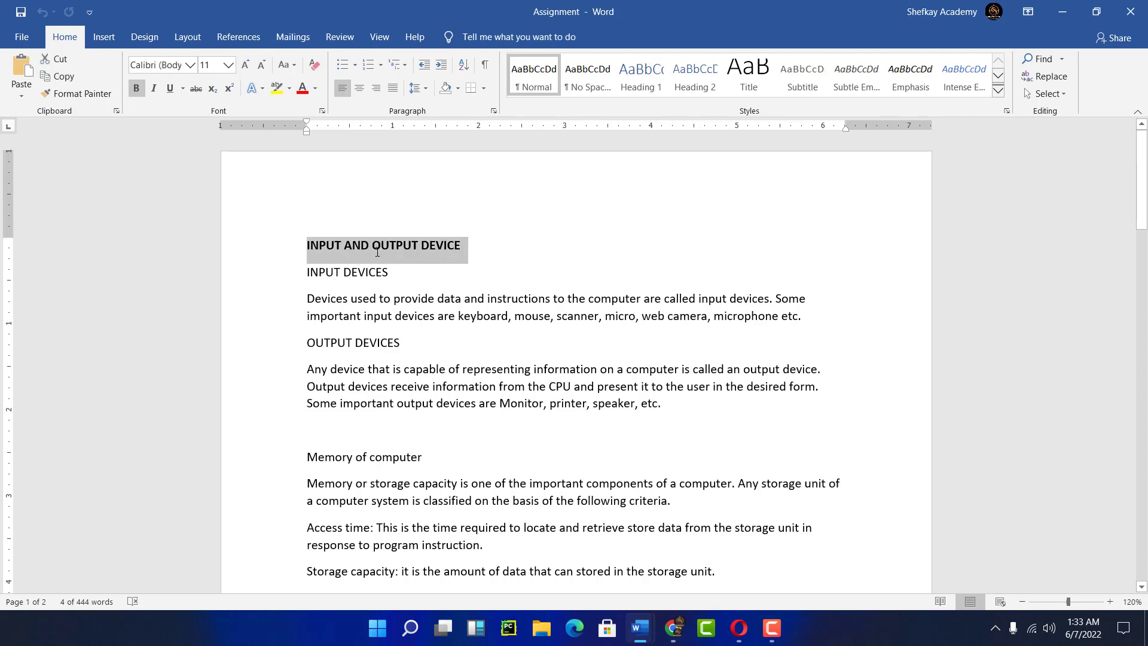
pyautogui.click(273, 213)
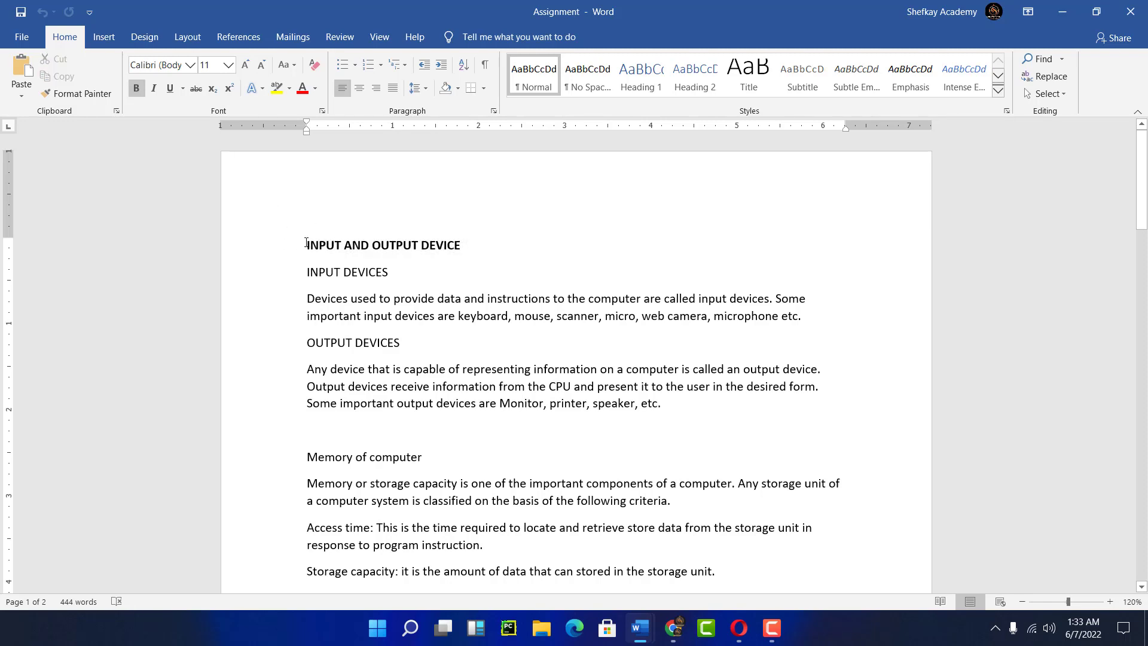
pyautogui.moveTo(305, 244); pyautogui.dragTo(497, 248)
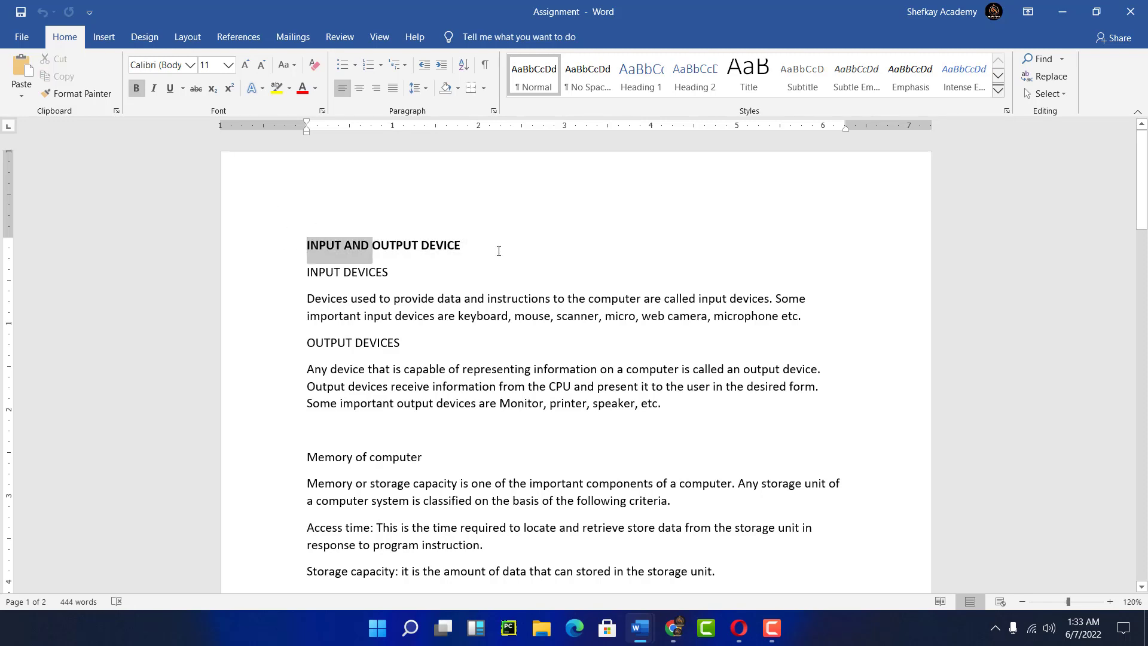
pyautogui.click(139, 93)
pyautogui.click(422, 315)
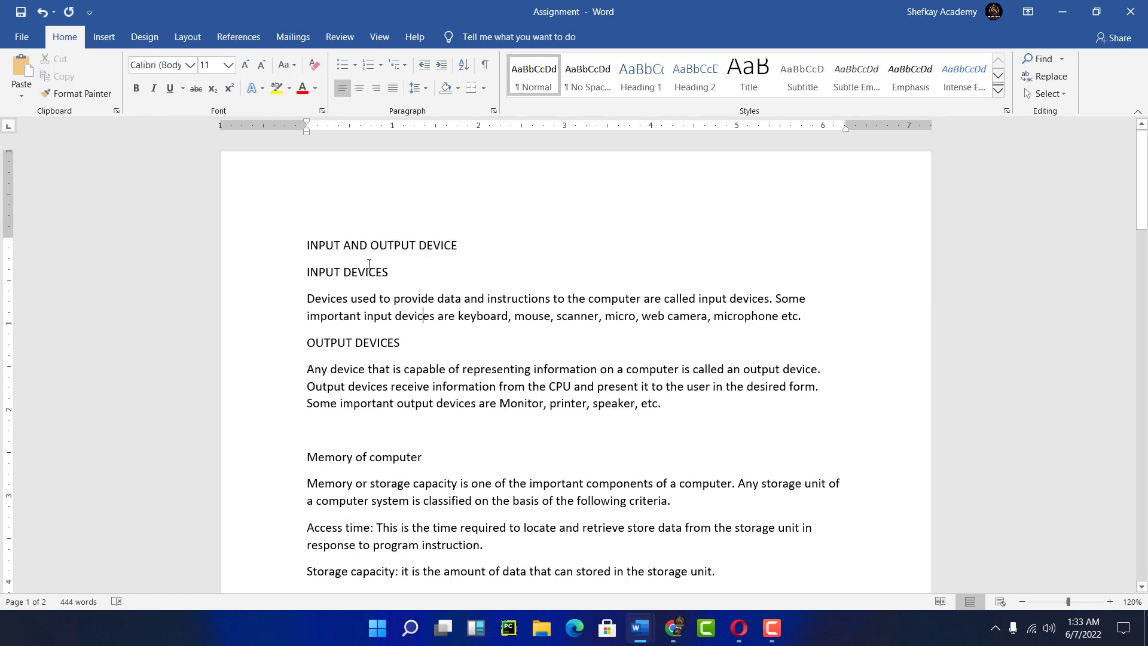
# Make the INPUT AND OUTPUT DEVICE title bold and set its font size to 20.
pyautogui.scroll(-15, 369, 264)
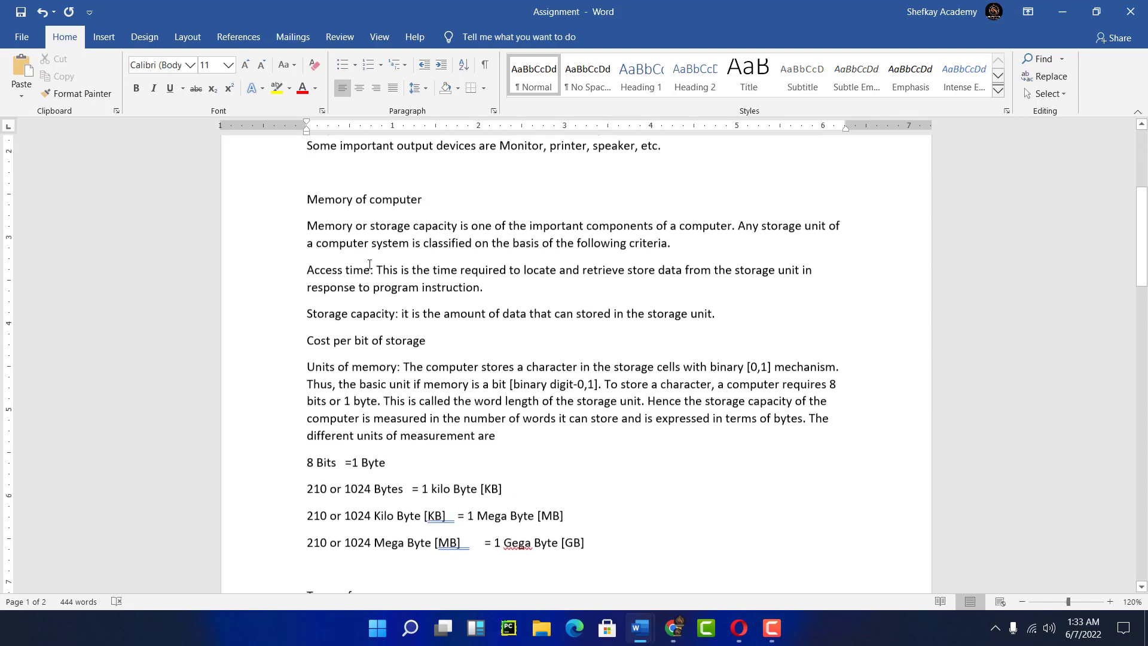
pyautogui.scroll(15, 370, 266)
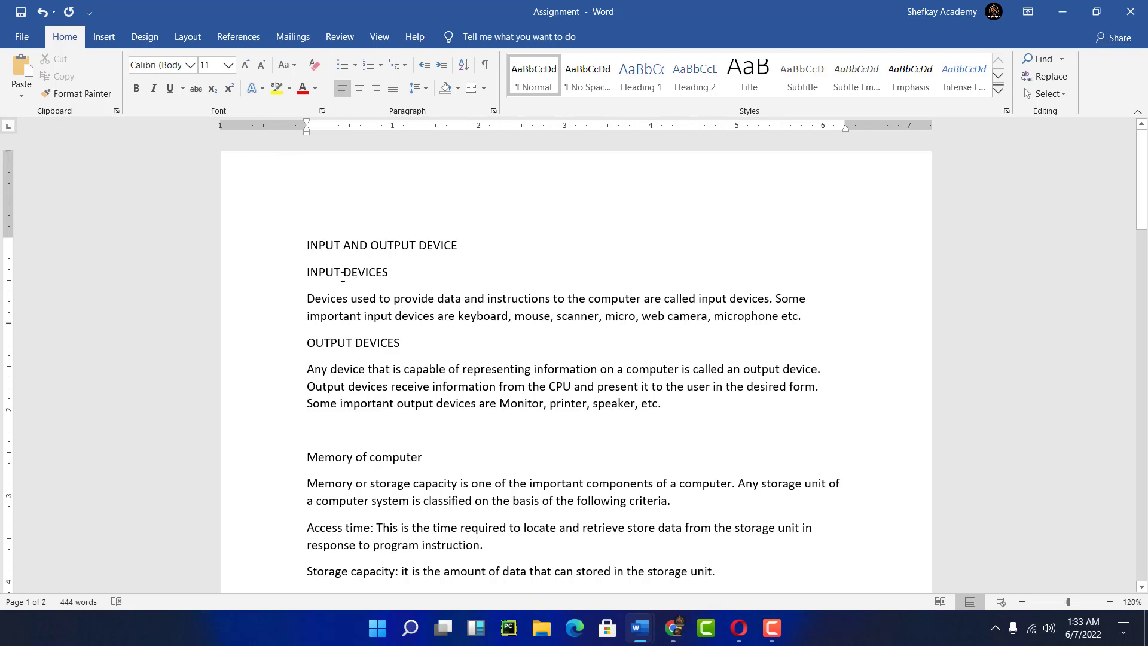
pyautogui.moveTo(306, 247); pyautogui.dragTo(479, 246)
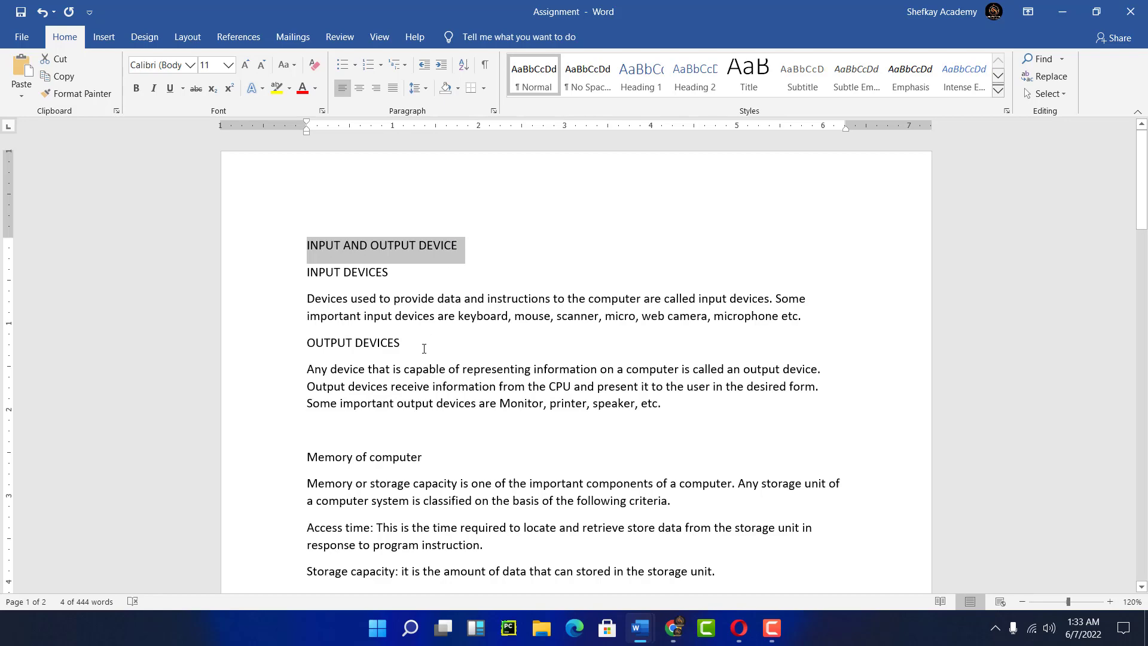
pyautogui.scroll(-6, 424, 345)
pyautogui.scroll(6, 425, 335)
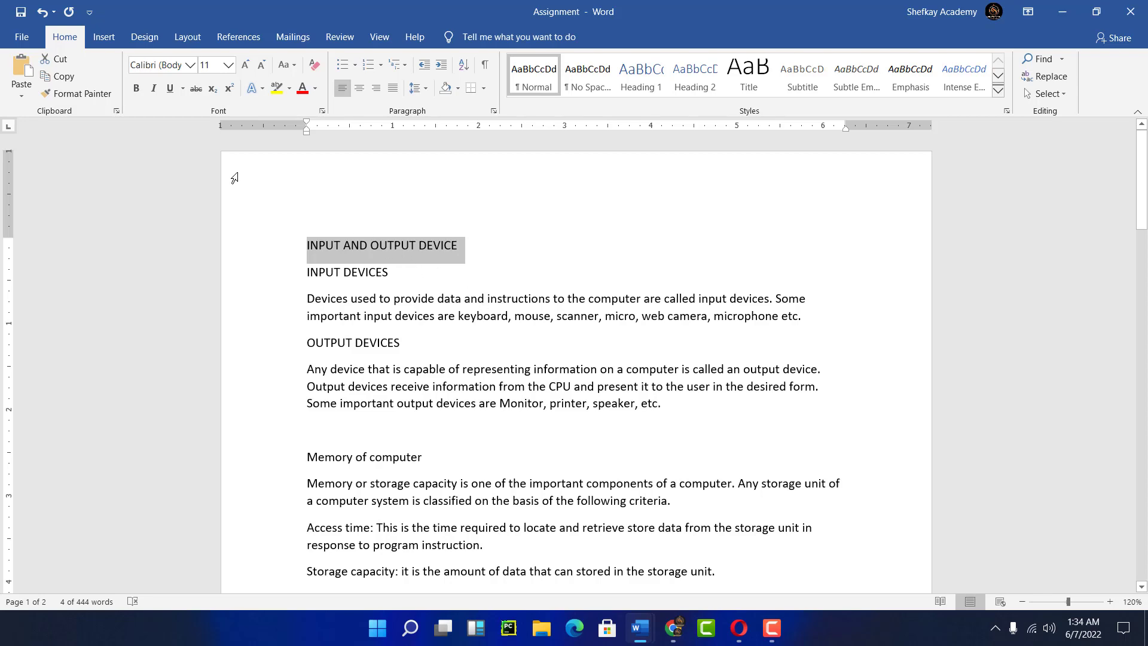
pyautogui.click(138, 90)
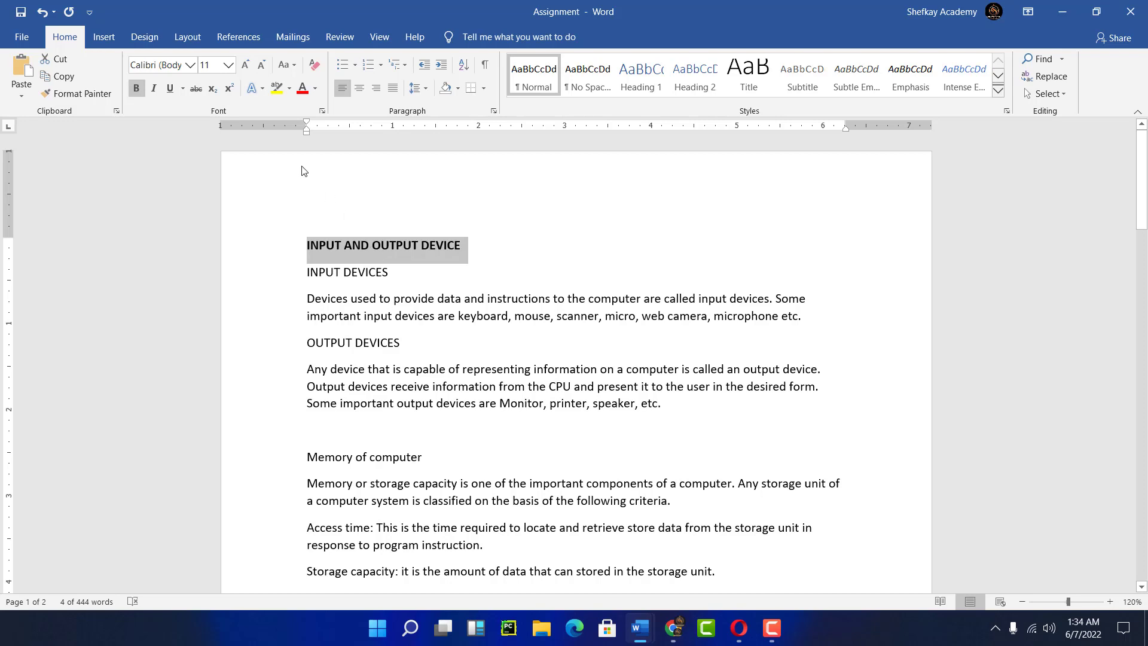
pyautogui.click(228, 67)
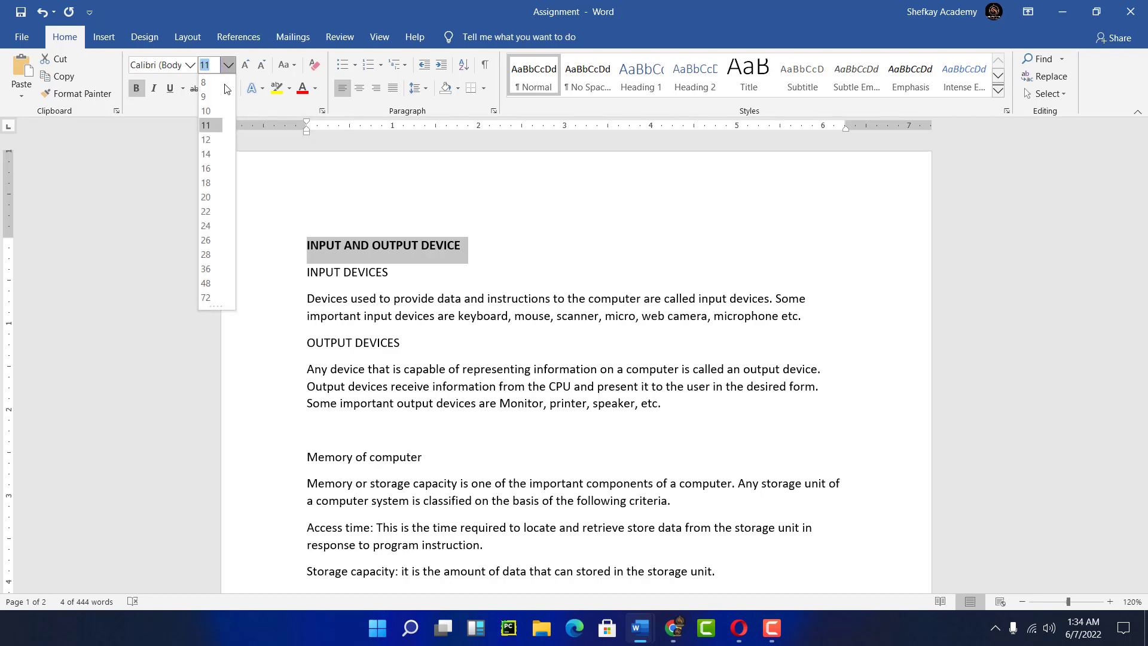
pyautogui.click(207, 197)
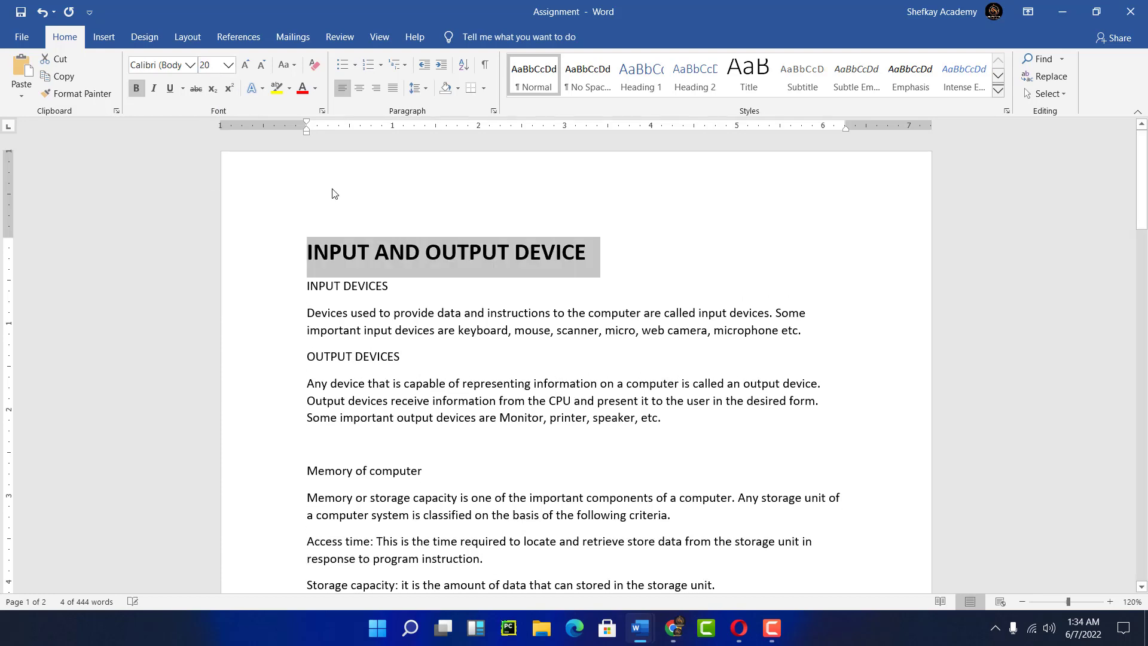
# Change the font of the INPUT AND OUTPUT DEVICE title to Times New Roman.
pyautogui.click(190, 65)
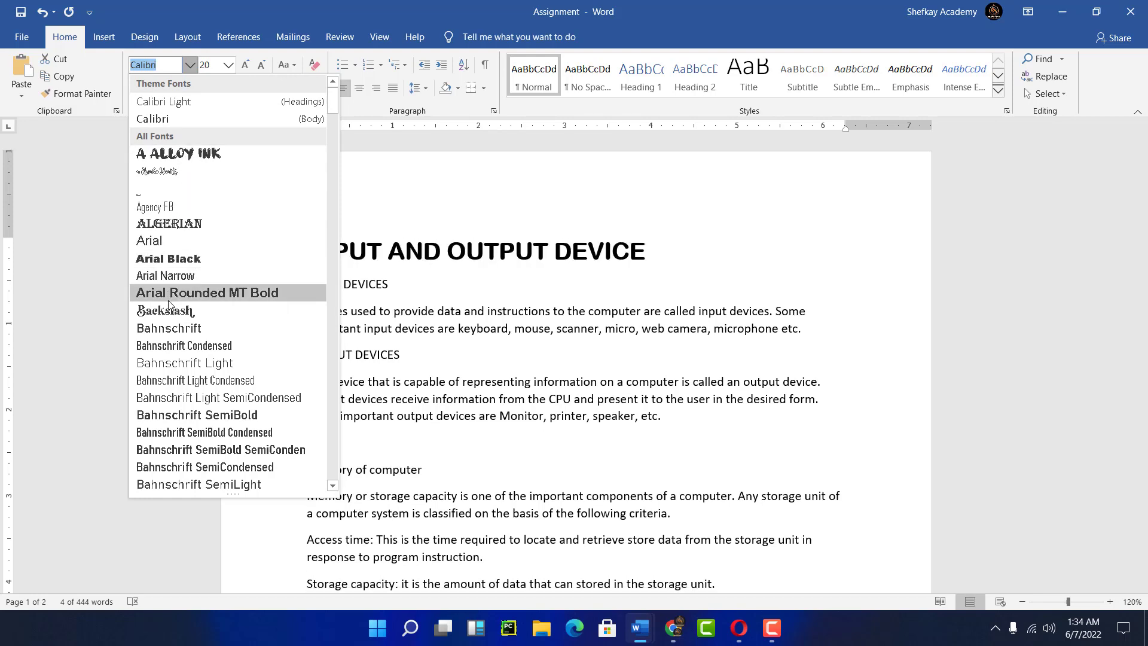
pyautogui.click(169, 67)
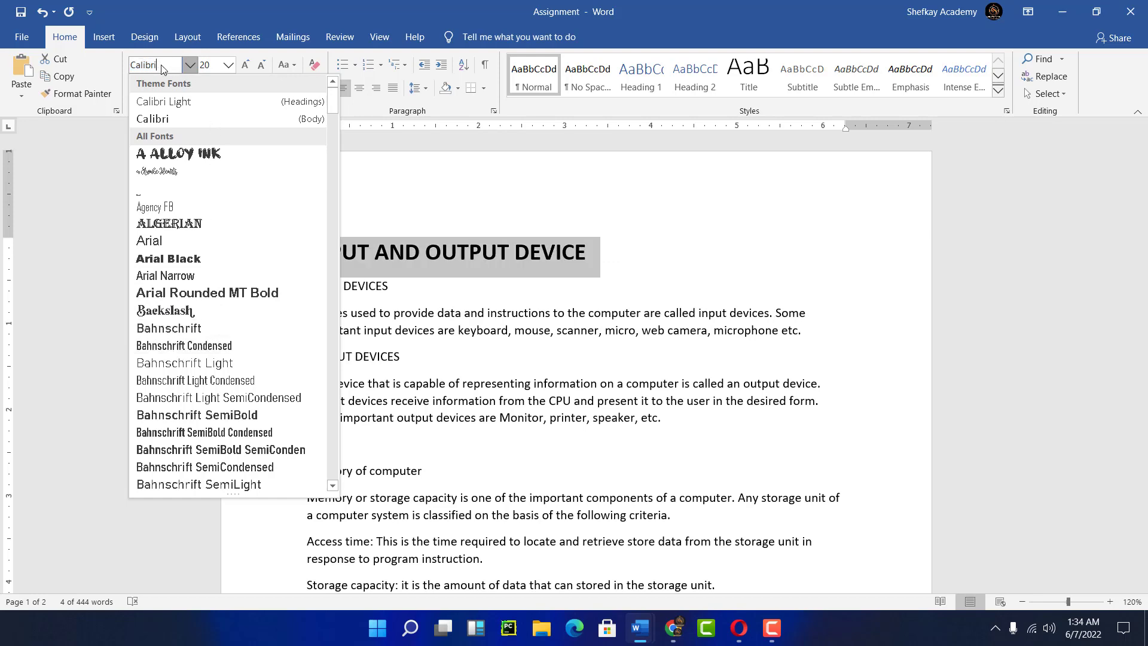
pyautogui.press('BackSpace')
pyautogui.press('BackSpace')
pyautogui.press('BackSpace')
pyautogui.press('BackSpace')
pyautogui.press('BackSpace')
pyautogui.press('BackSpace')
pyautogui.press('BackSpace')
pyautogui.write('News')
pyautogui.press('BackSpace')
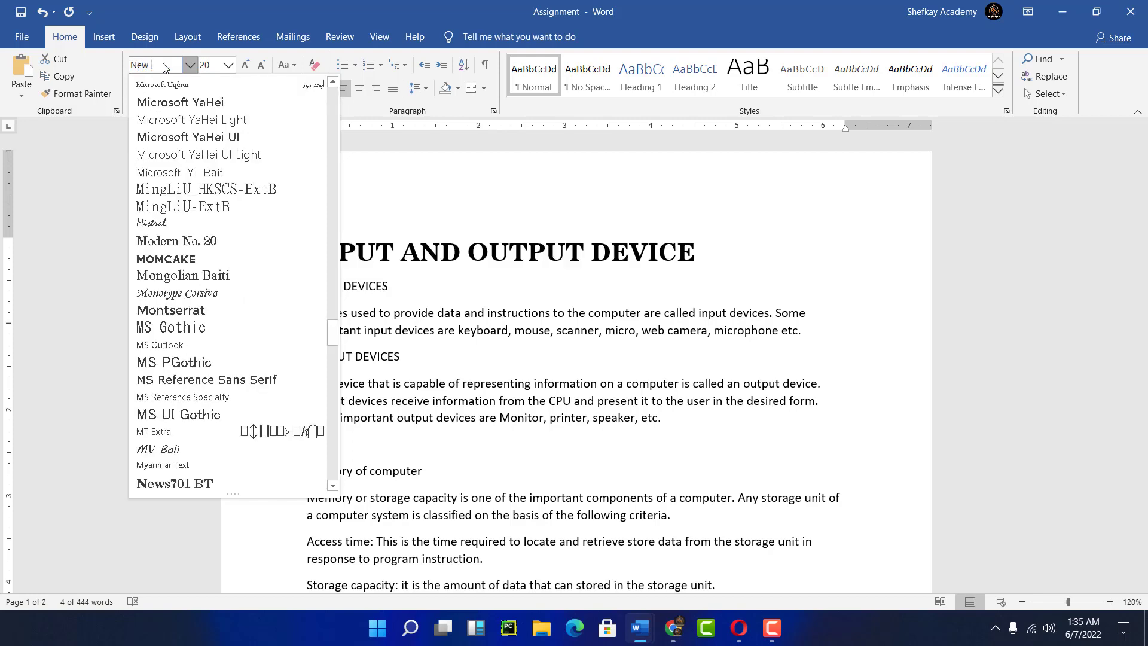
pyautogui.write('time')
pyautogui.press('BackSpace')
pyautogui.press('BackSpace')
pyautogui.press('BackSpace')
pyautogui.press('BackSpace')
pyautogui.press('BackSpace')
pyautogui.press('BackSpace')
pyautogui.press('BackSpace')
pyautogui.press('BackSpace')
pyautogui.write('Times')
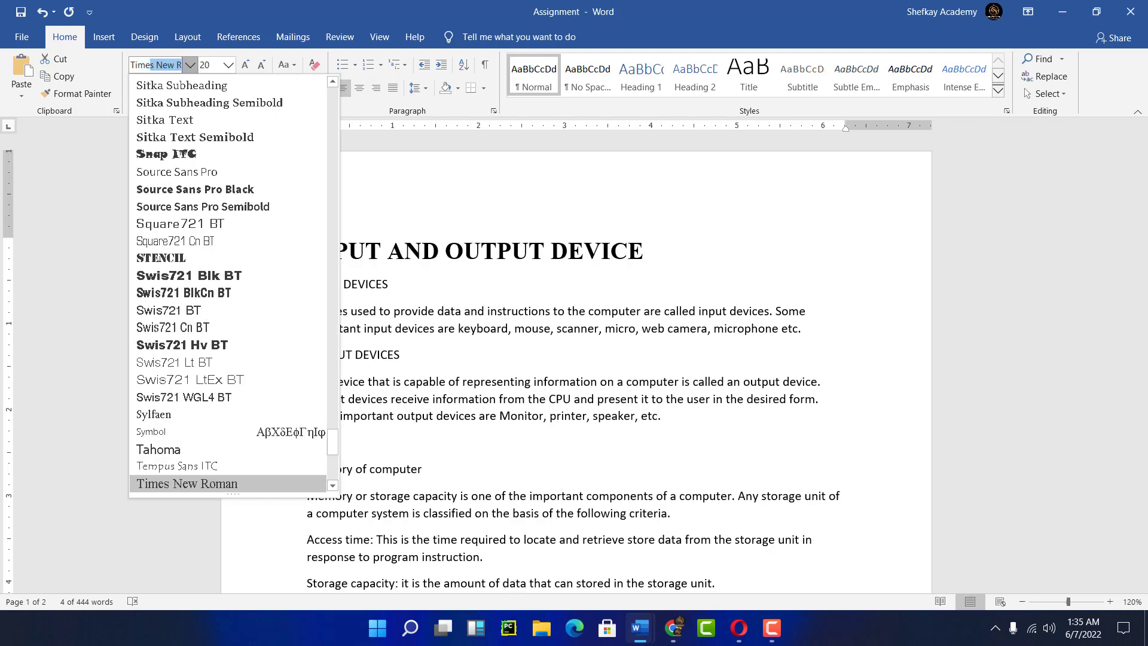
pyautogui.click(194, 485)
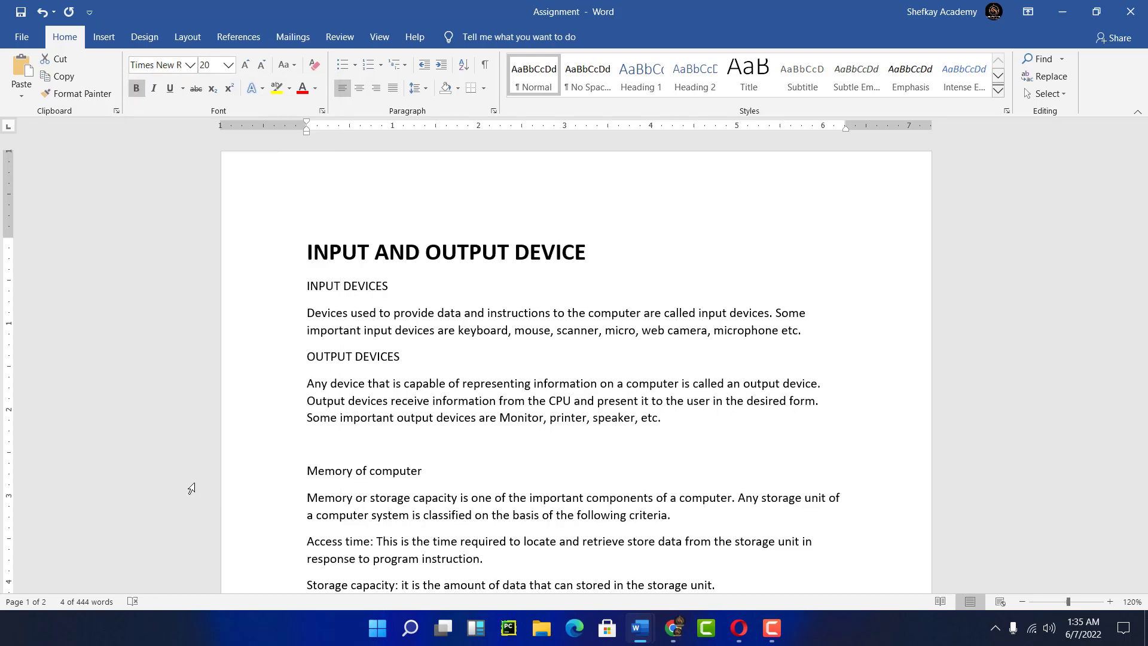
pyautogui.click(446, 251)
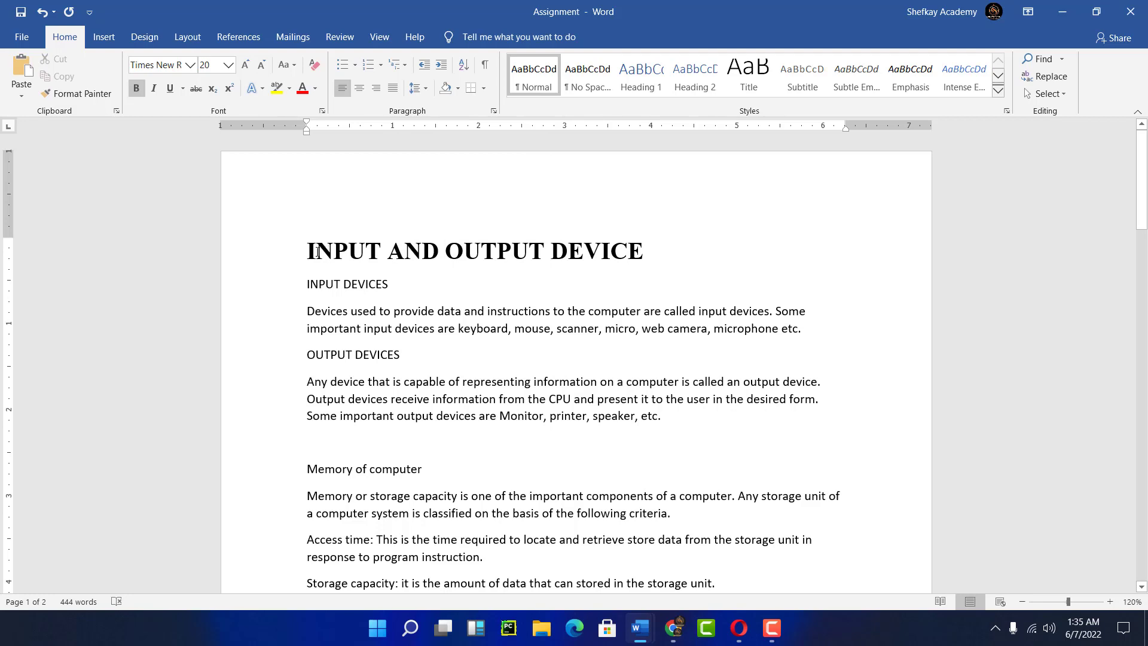
# Open the extended font colors for the INPUT AND OUTPUT DEVICE title and pick a pink from the standard palette.
pyautogui.moveTo(306, 251); pyautogui.dragTo(626, 251)
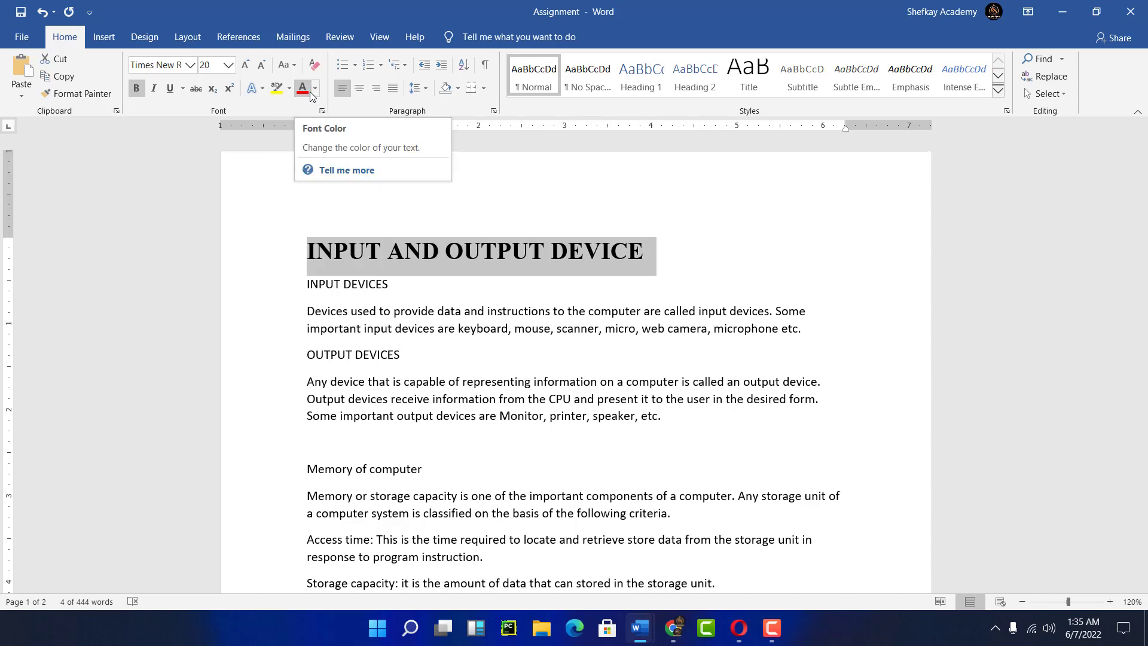
pyautogui.click(314, 90)
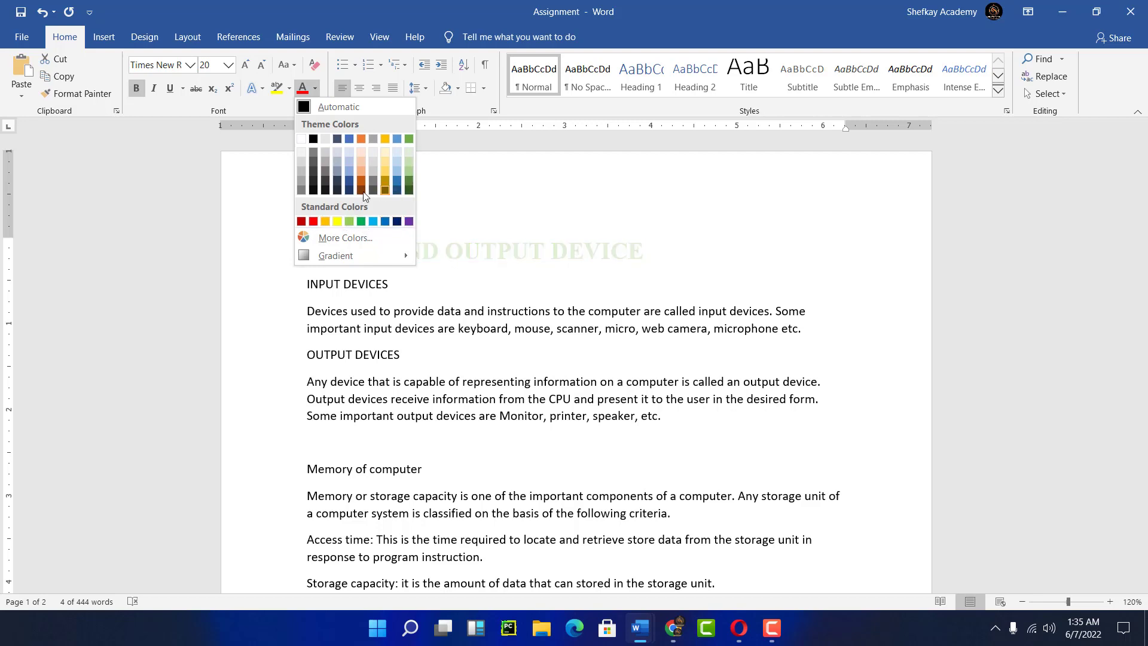
pyautogui.click(337, 238)
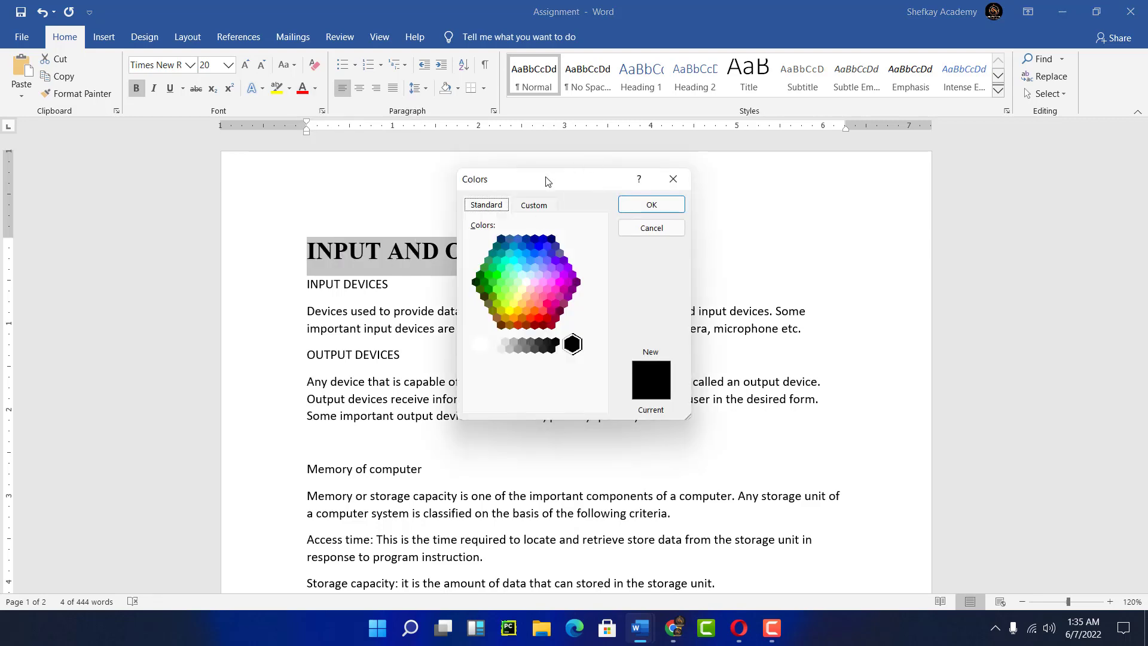
pyautogui.moveTo(600, 201); pyautogui.dragTo(754, 204)
pyautogui.click(737, 319)
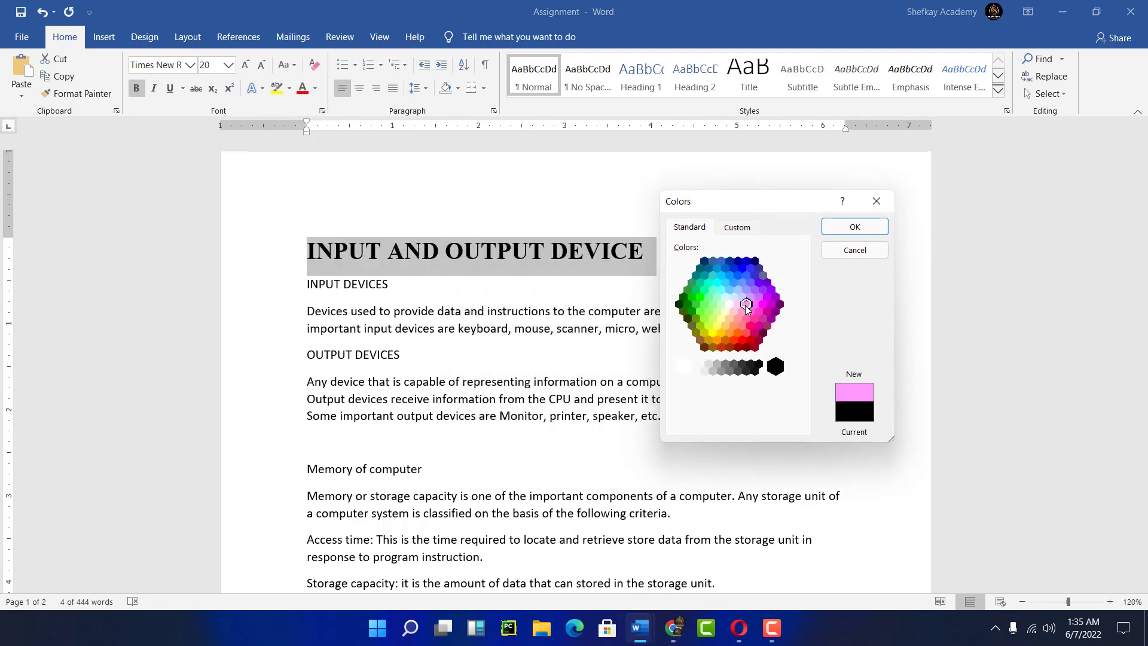
pyautogui.click(746, 324)
pyautogui.click(755, 319)
pyautogui.click(755, 304)
# Apply a custom RGB font color of red 11, green 65 and blue 89 to the INPUT AND OUTPUT DEVICE title.
pyautogui.click(738, 230)
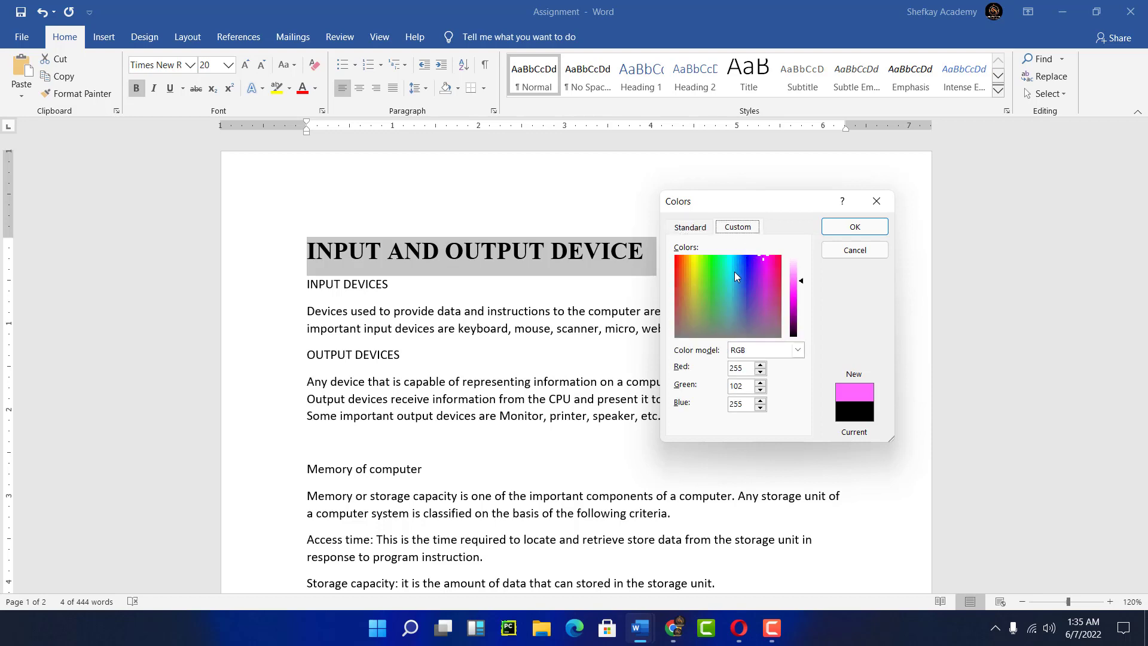
pyautogui.moveTo(734, 275)
pyautogui.mouseDown()
pyautogui.moveTo(708, 271)
pyautogui.moveTo(739, 273)
pyautogui.mouseUp()
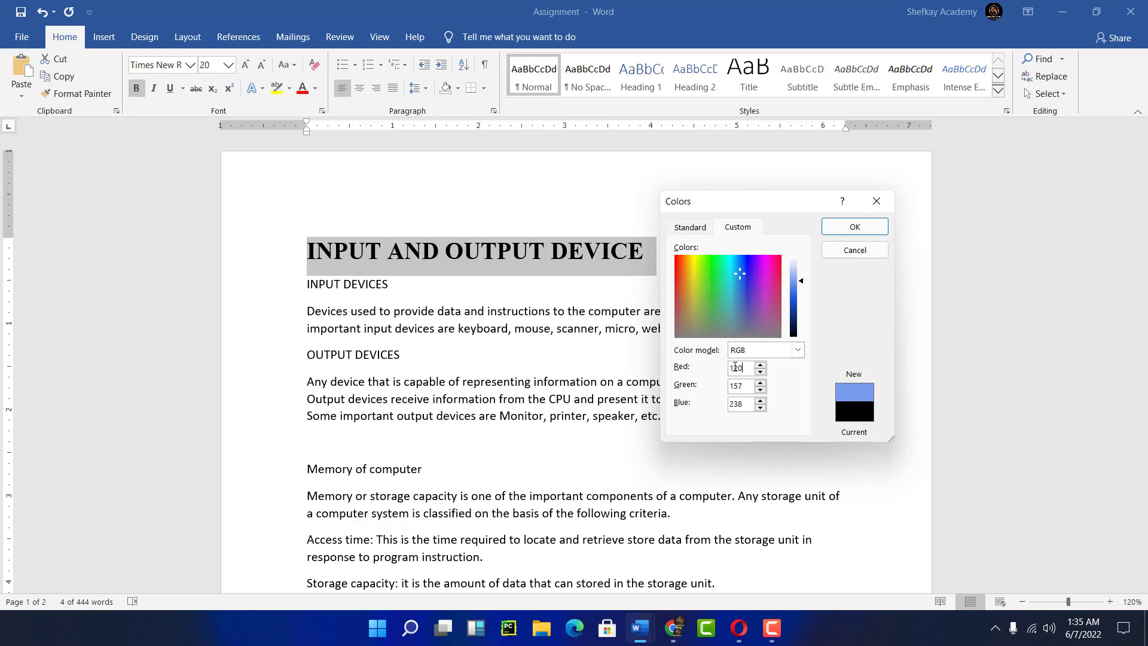
pyautogui.moveTo(735, 367); pyautogui.dragTo(725, 368)
pyautogui.write('11')
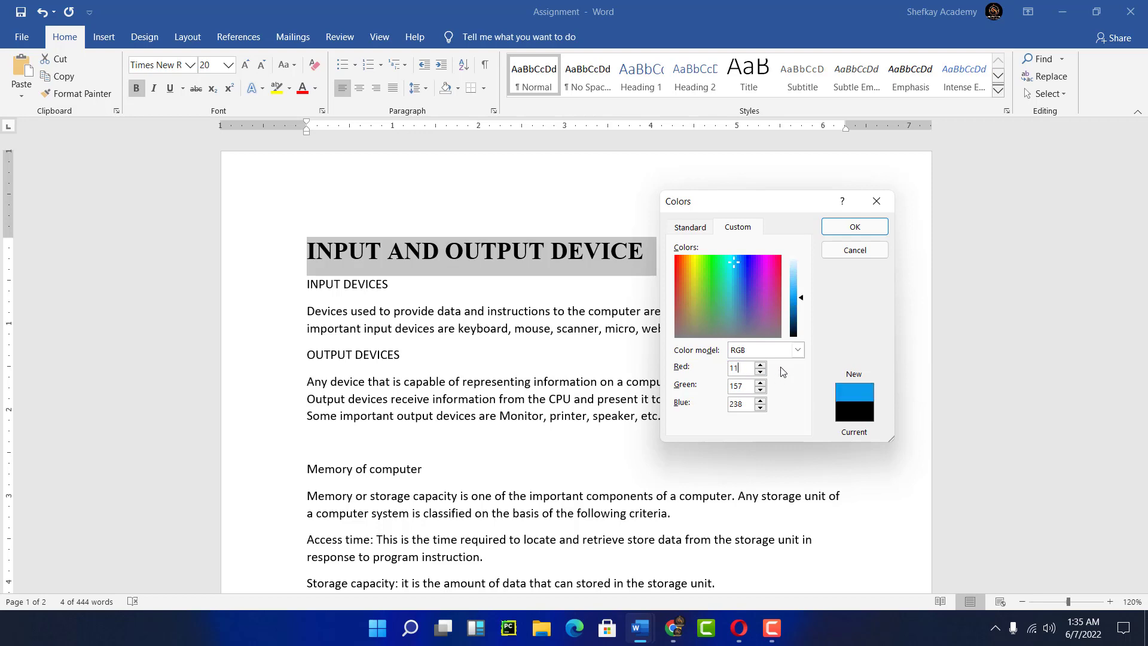
pyautogui.moveTo(743, 385); pyautogui.dragTo(725, 385)
pyautogui.write('671')
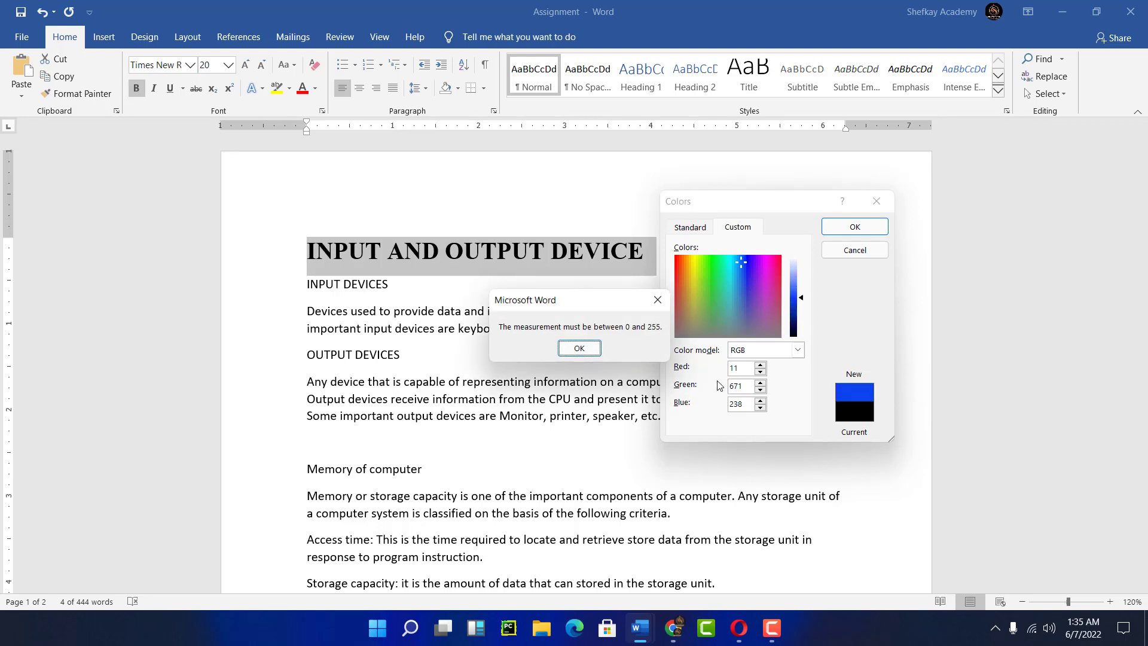
pyautogui.click(602, 348)
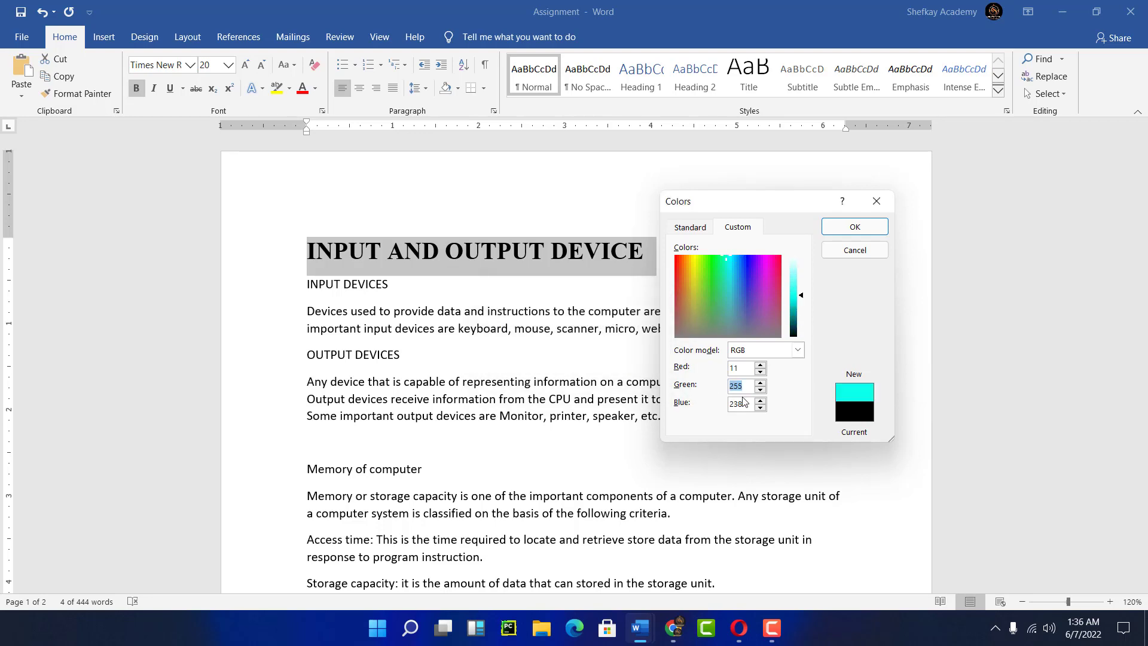
pyautogui.write('65')
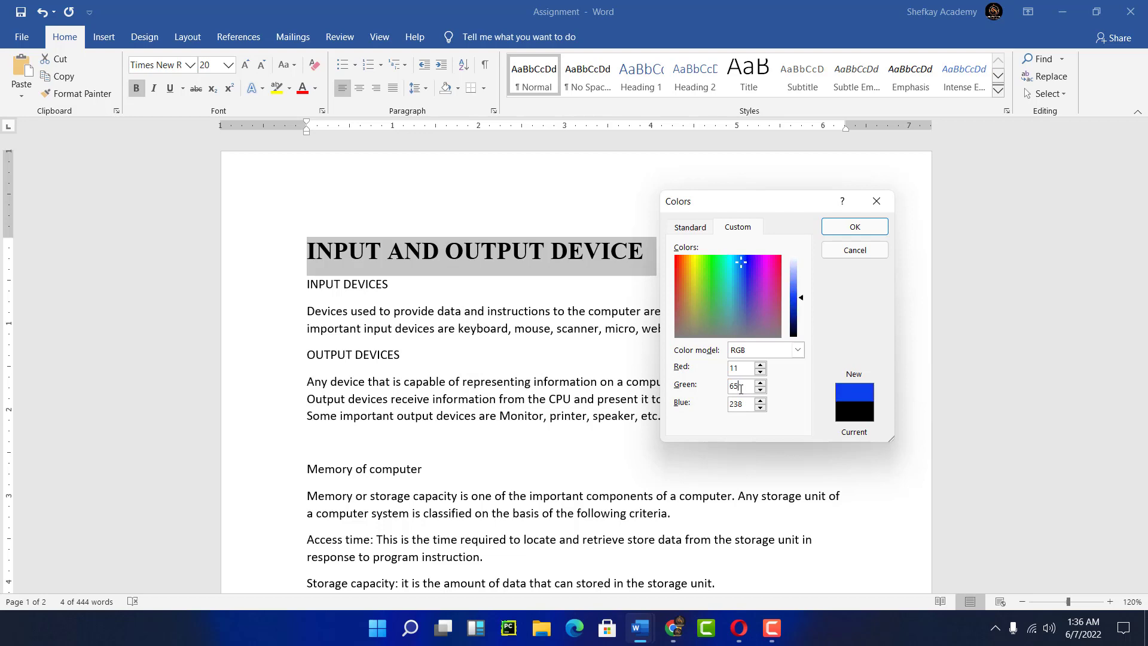
pyautogui.moveTo(746, 407); pyautogui.dragTo(727, 406)
pyautogui.write('89')
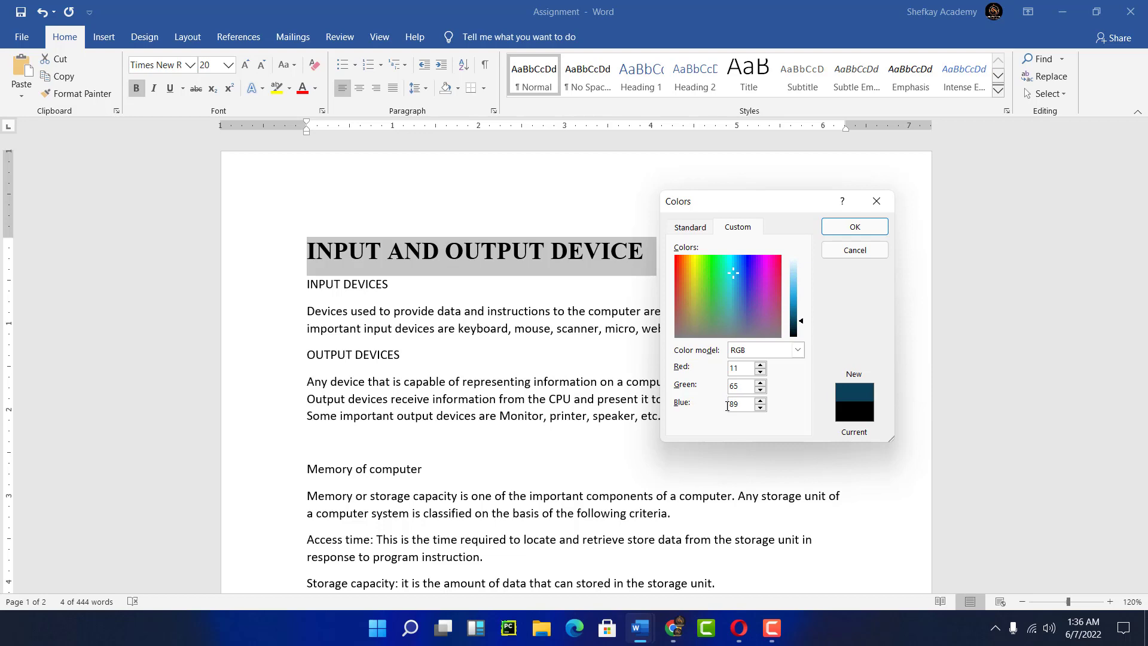
pyautogui.click(852, 230)
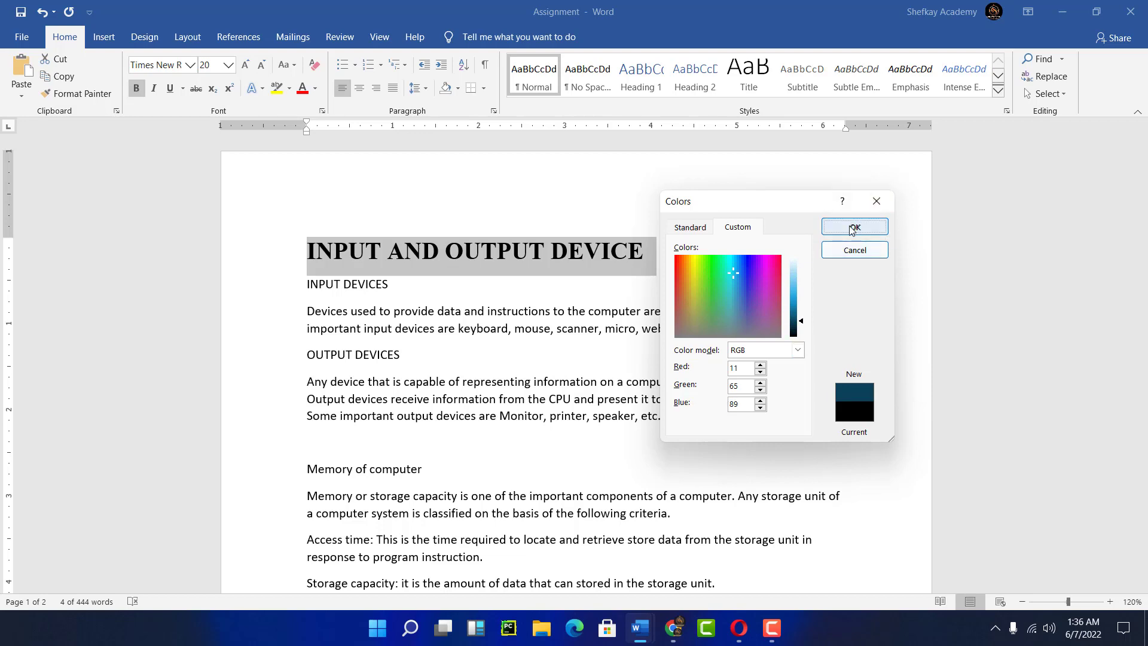
pyautogui.click(480, 251)
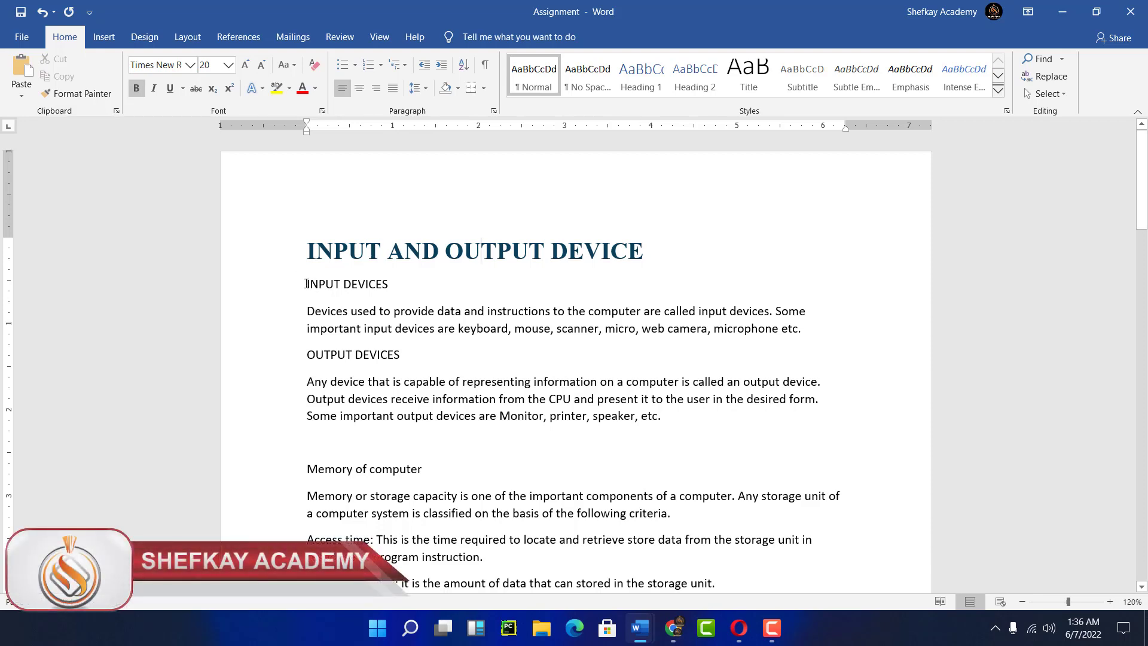
# Set the INPUT DEVICES heading to font size 14 and make it bold.
pyautogui.moveTo(305, 283); pyautogui.dragTo(396, 286)
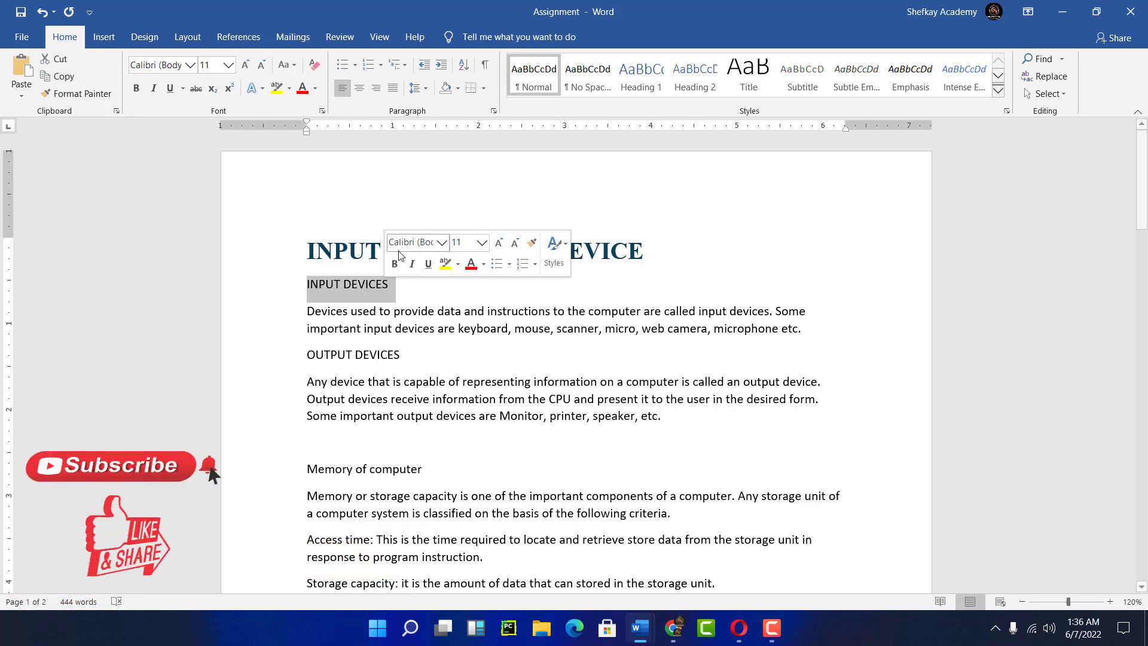
pyautogui.click(346, 249)
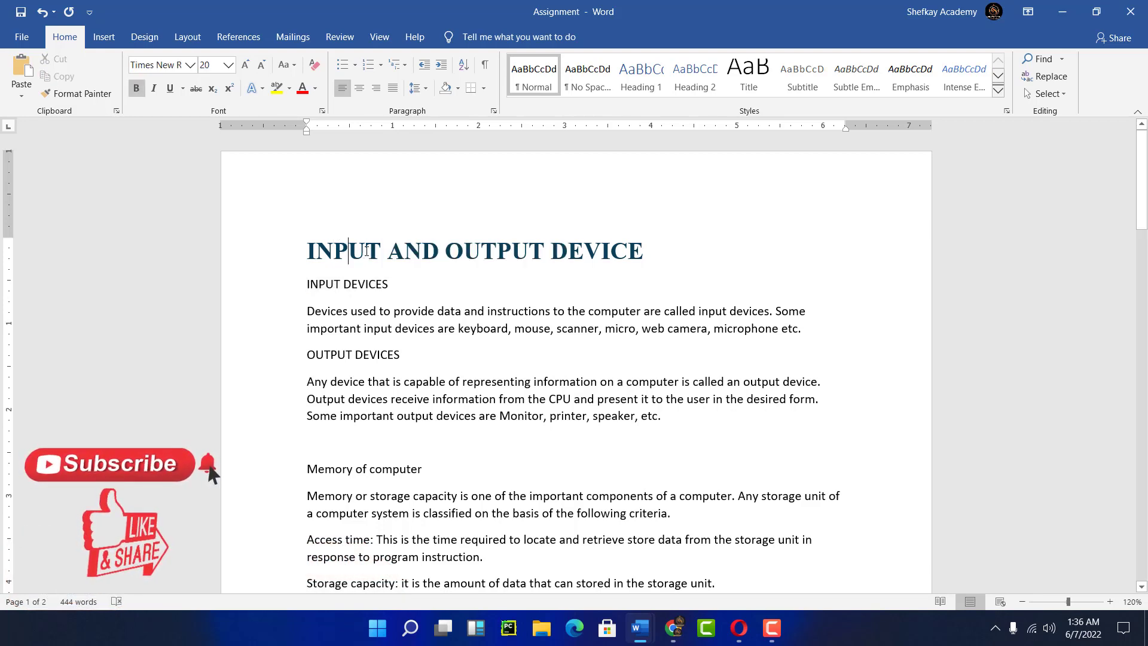
pyautogui.moveTo(307, 284); pyautogui.dragTo(366, 288)
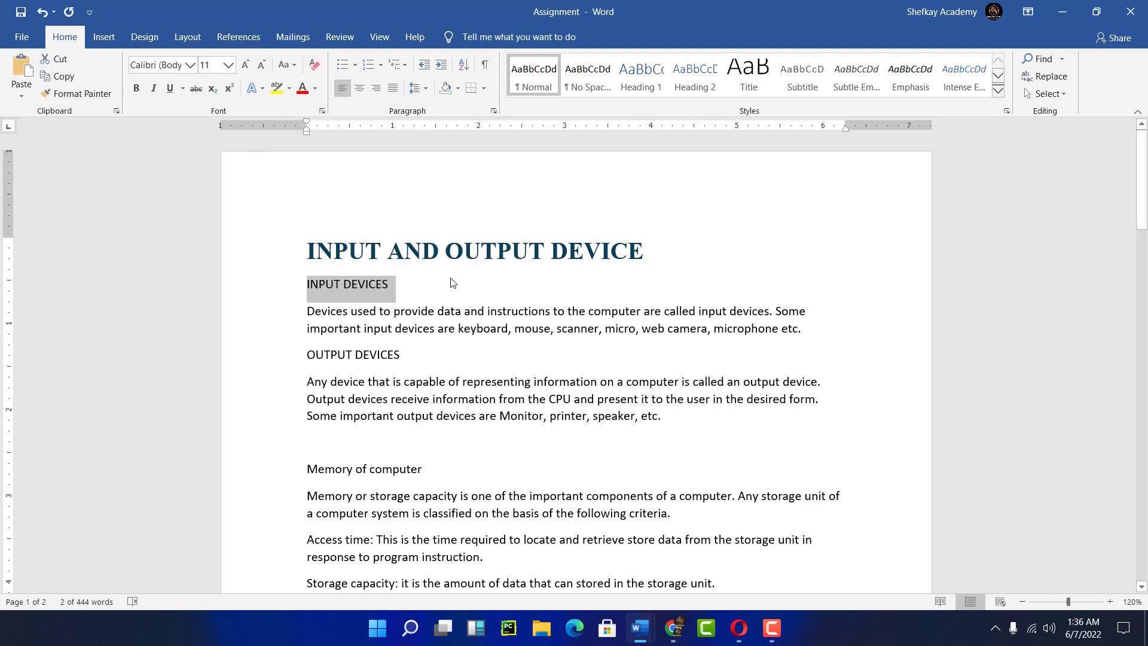
pyautogui.click(228, 66)
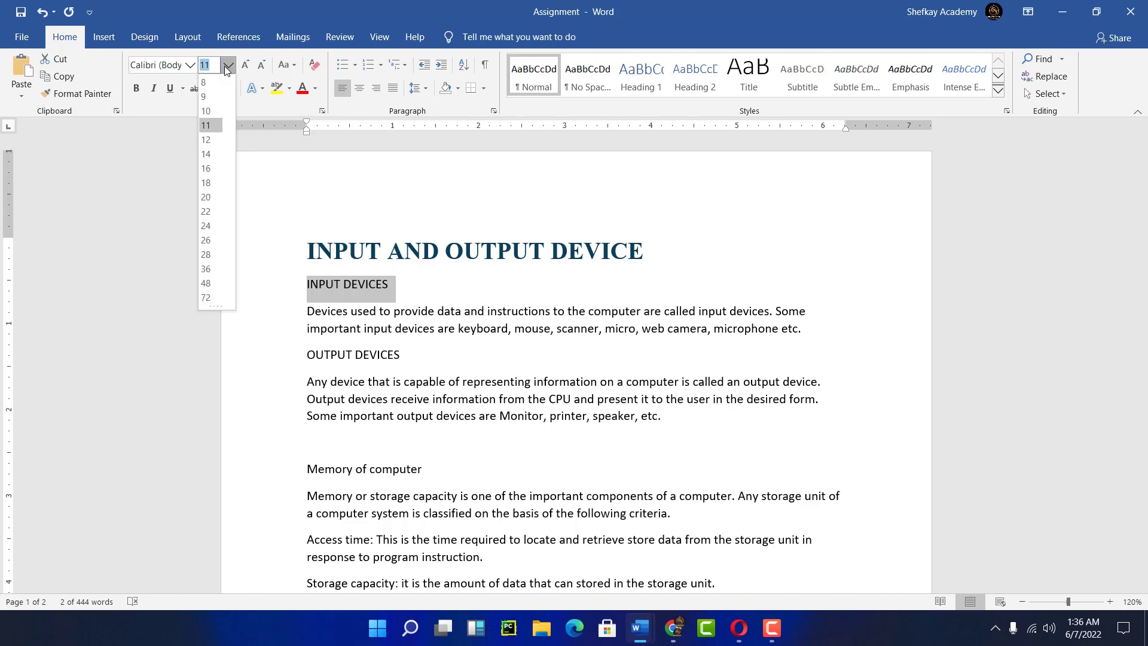
pyautogui.click(206, 154)
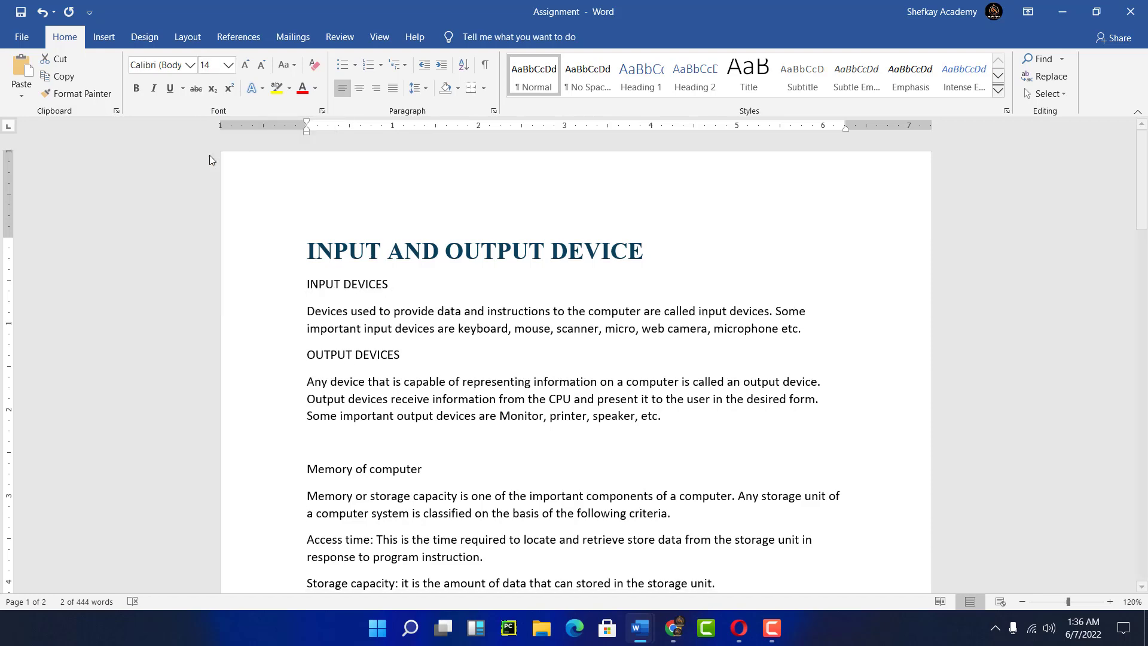
pyautogui.click(137, 89)
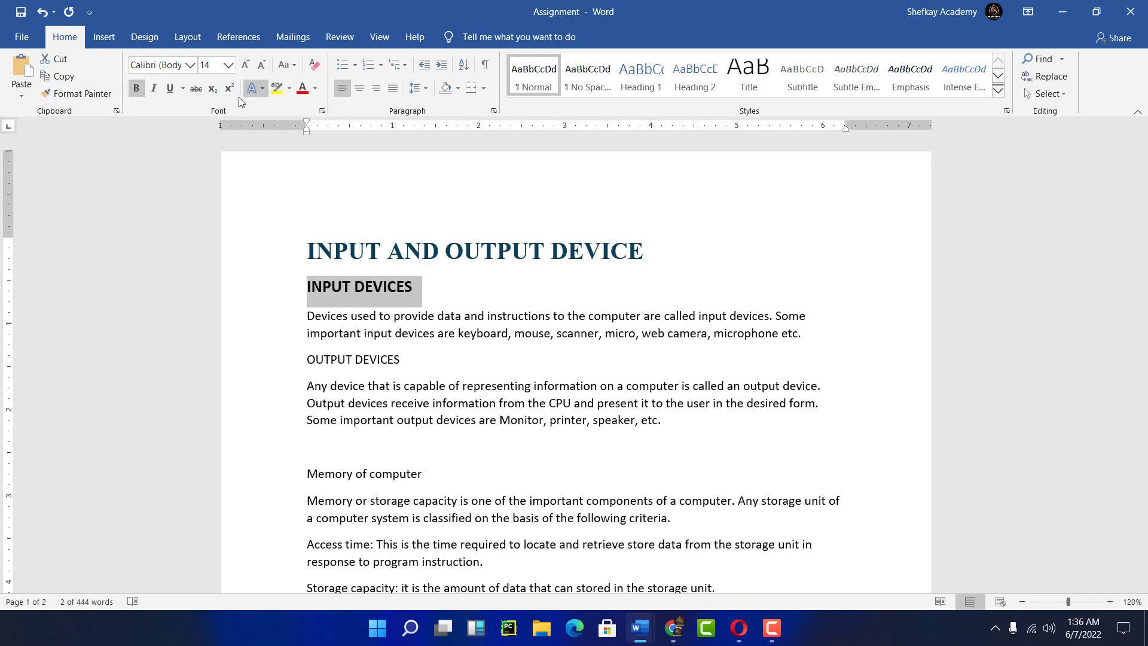
# Change the font color of the INPUT DEVICES heading to standard red.
pyautogui.click(315, 89)
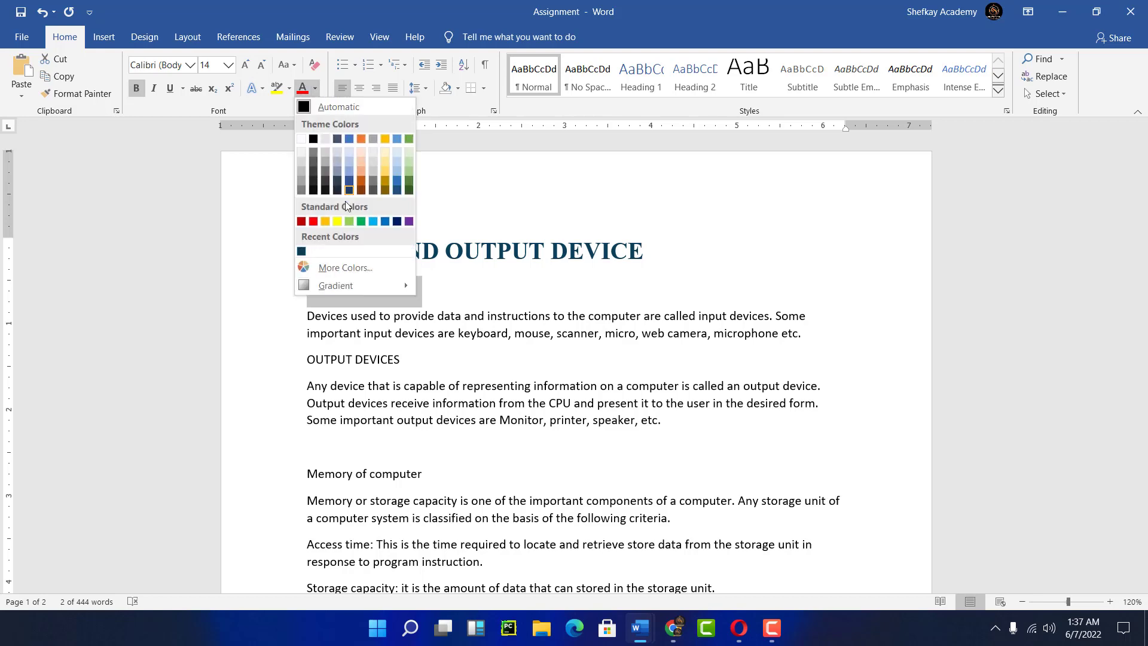
pyautogui.click(313, 222)
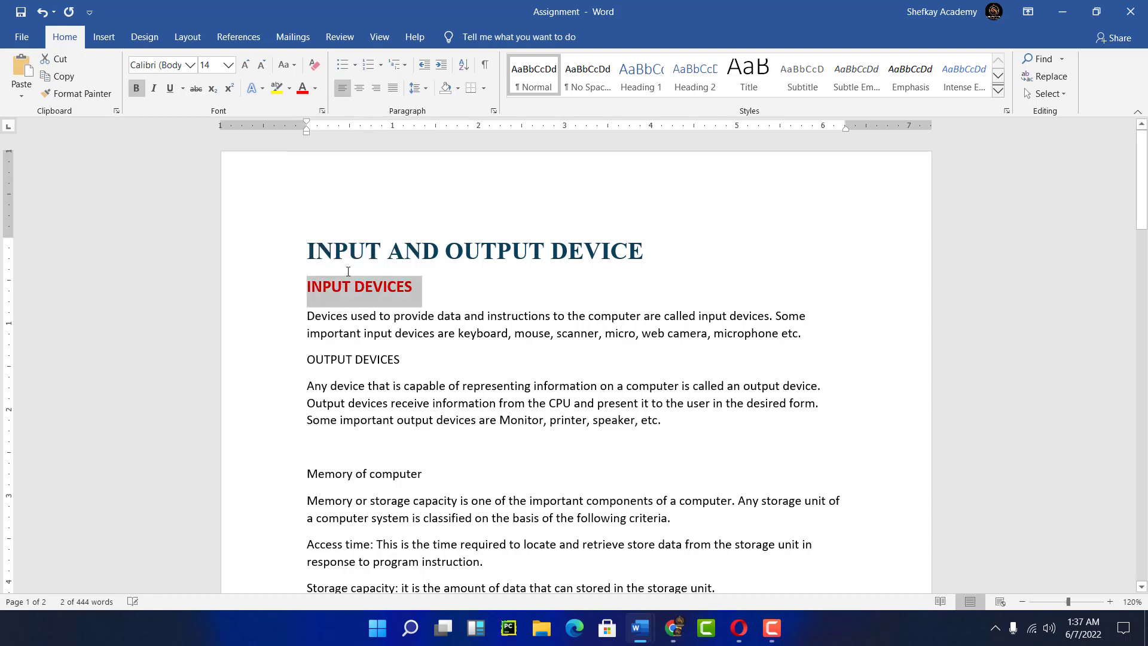
pyautogui.click(386, 339)
# Set the font size of the paragraph under the INPUT DEVICES heading to 12.
pyautogui.scroll(-1, 315, 276)
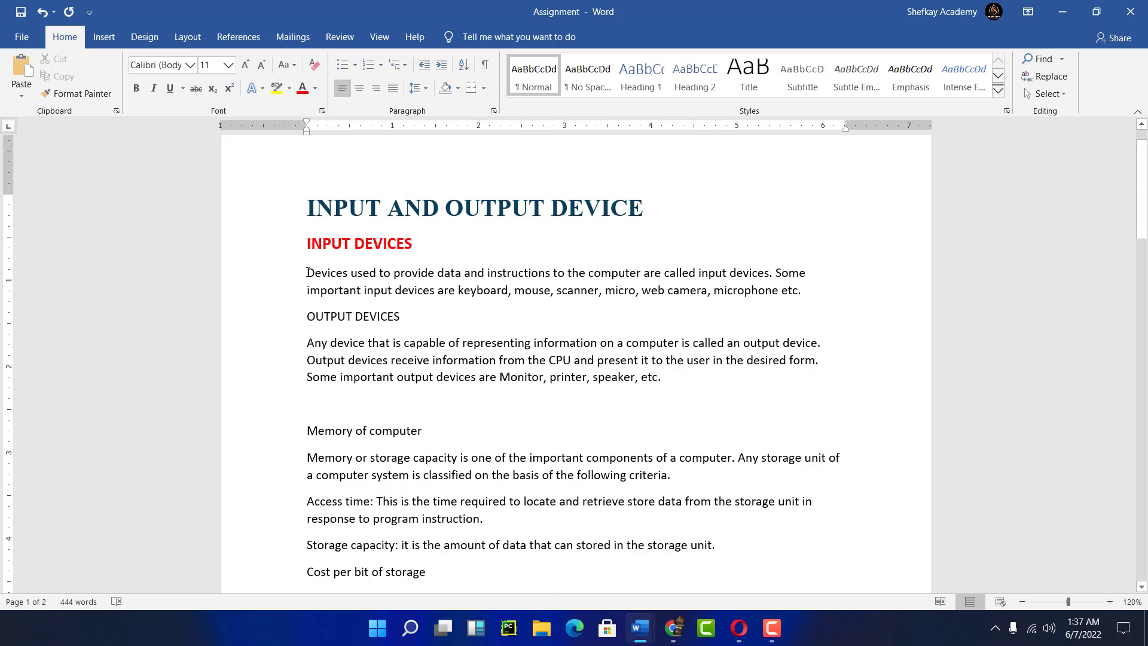
pyautogui.moveTo(308, 272); pyautogui.dragTo(316, 274)
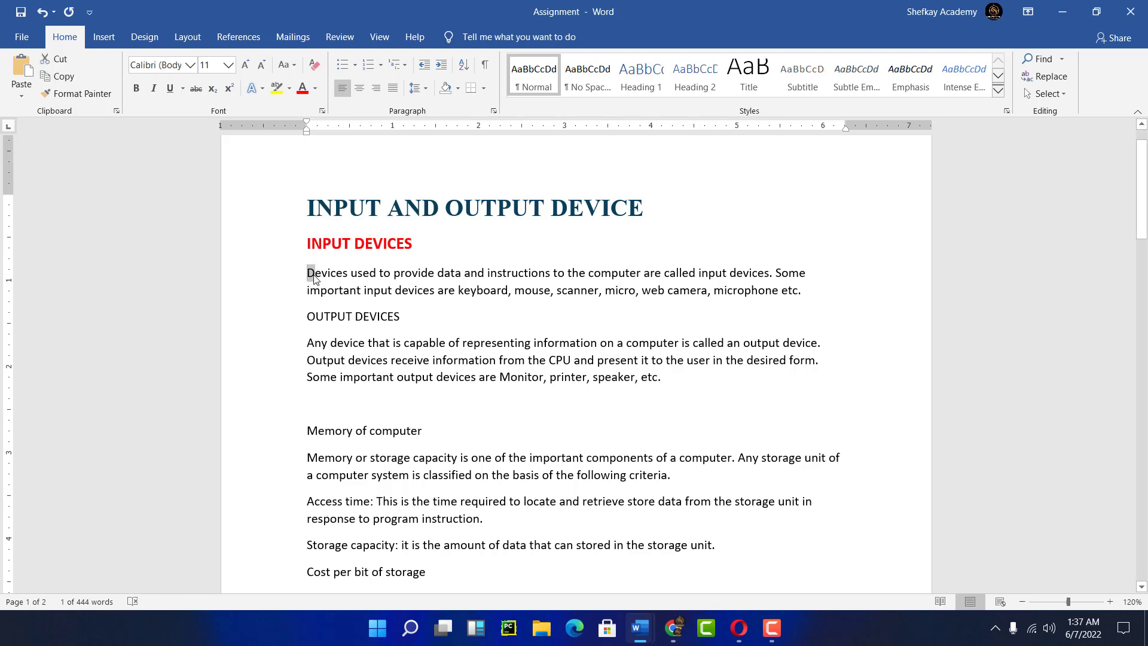
pyautogui.click(315, 274)
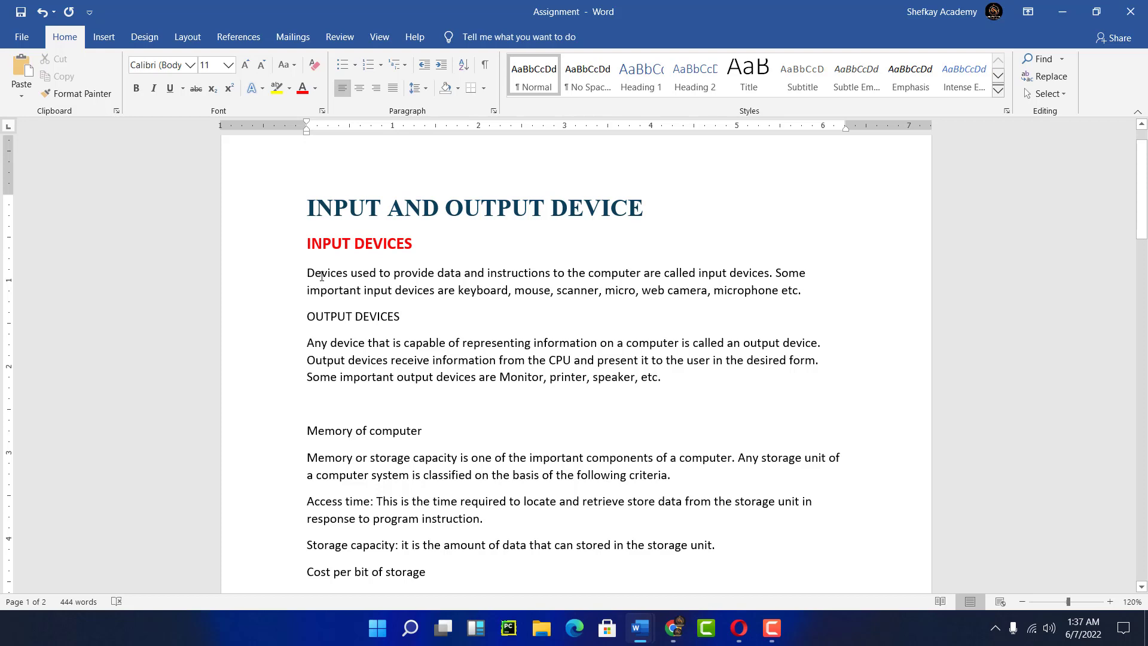
pyautogui.moveTo(321, 275); pyautogui.dragTo(797, 290)
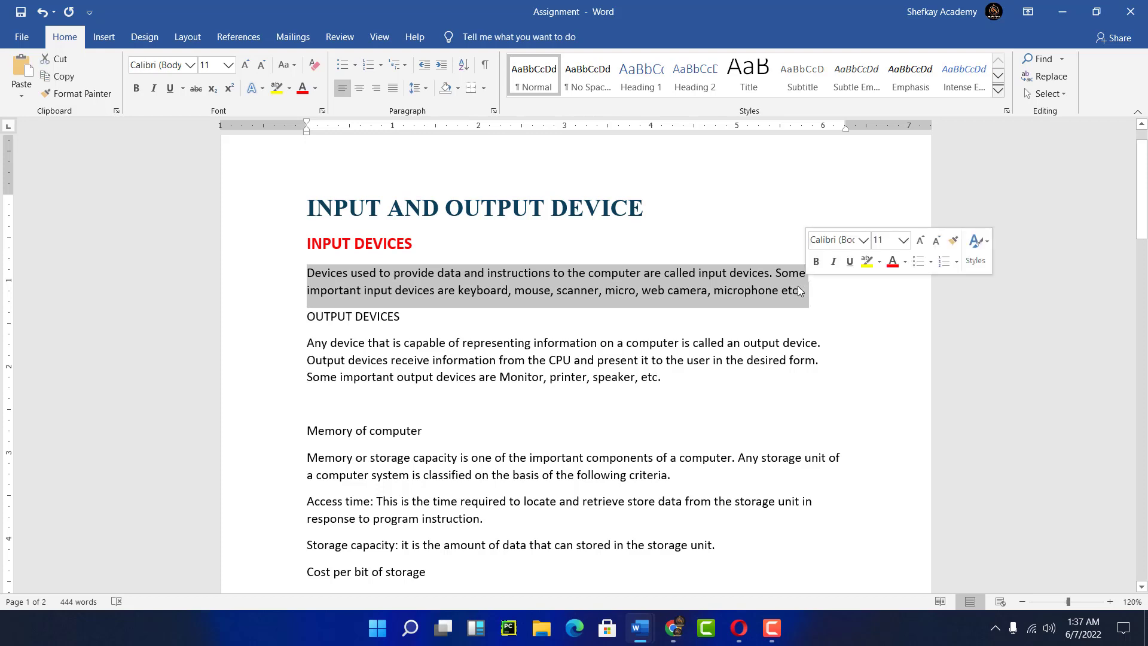
pyautogui.click(229, 66)
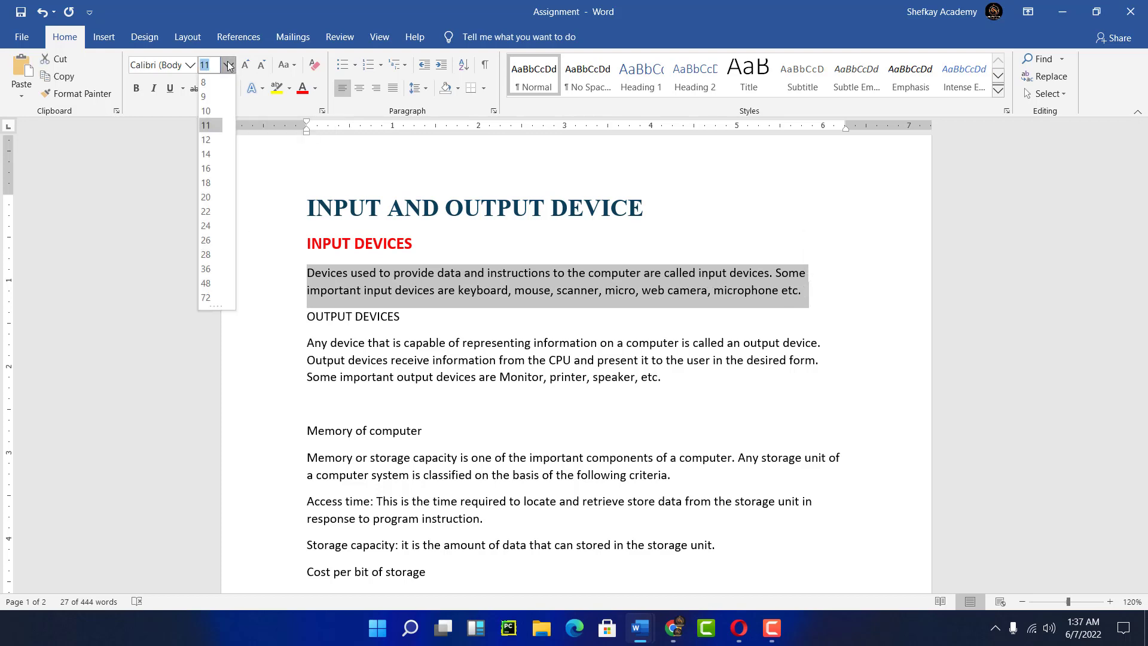
pyautogui.click(205, 140)
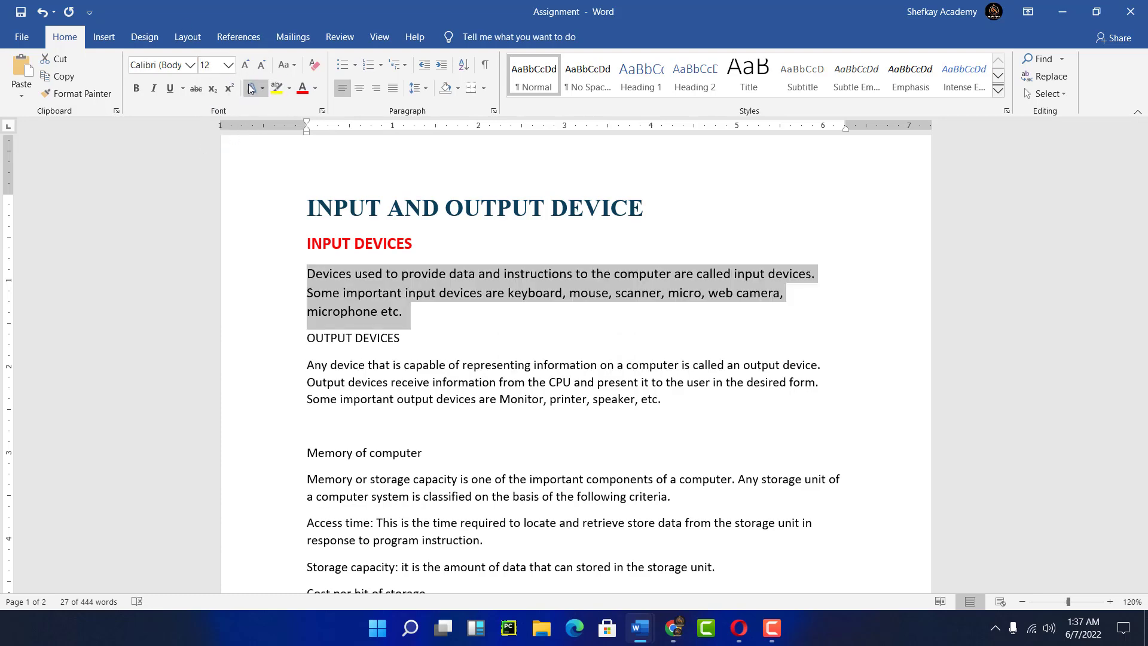
# Try italic formatting on the paragraph under the INPUT DEVICES heading and remove it again.
pyautogui.click(152, 89)
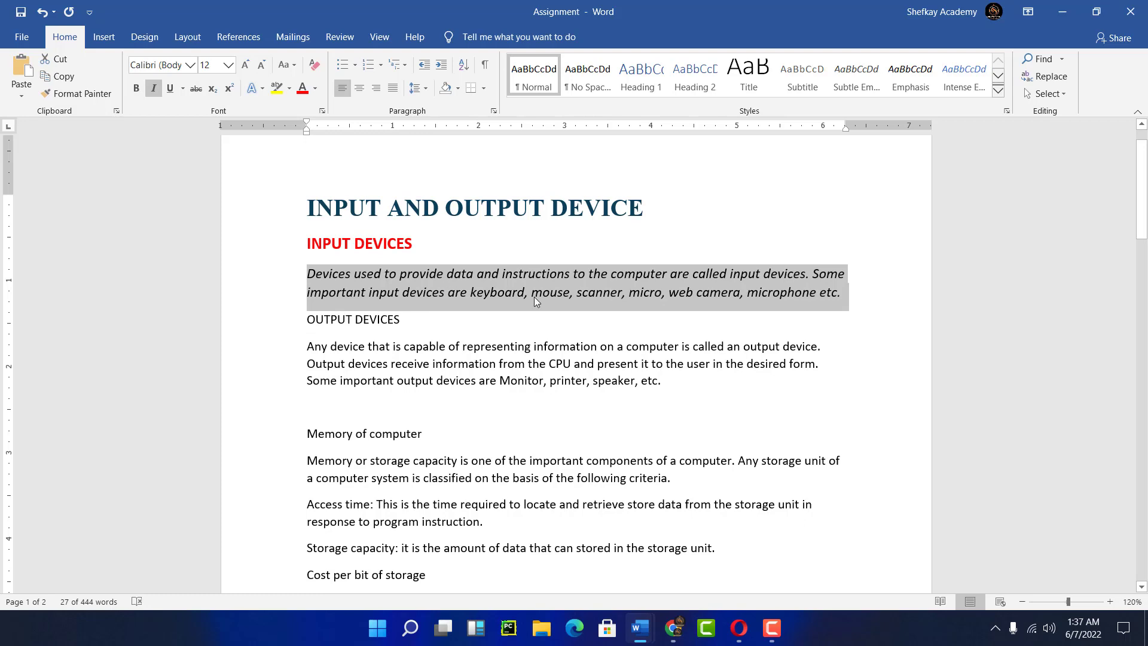
pyautogui.click(154, 88)
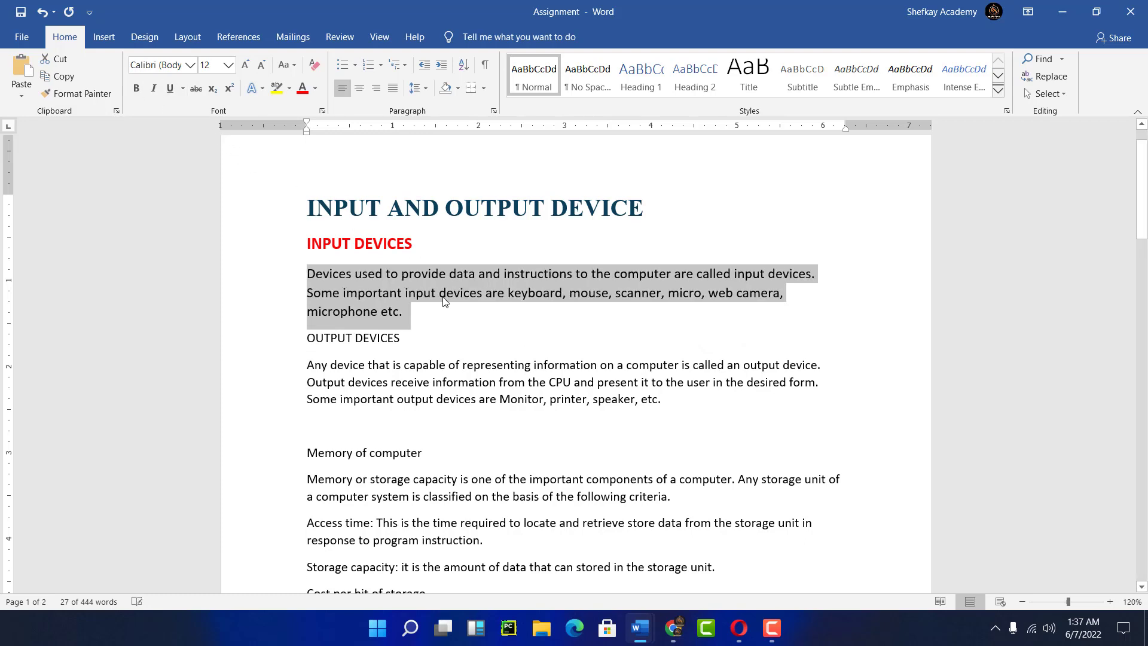
pyautogui.click(403, 342)
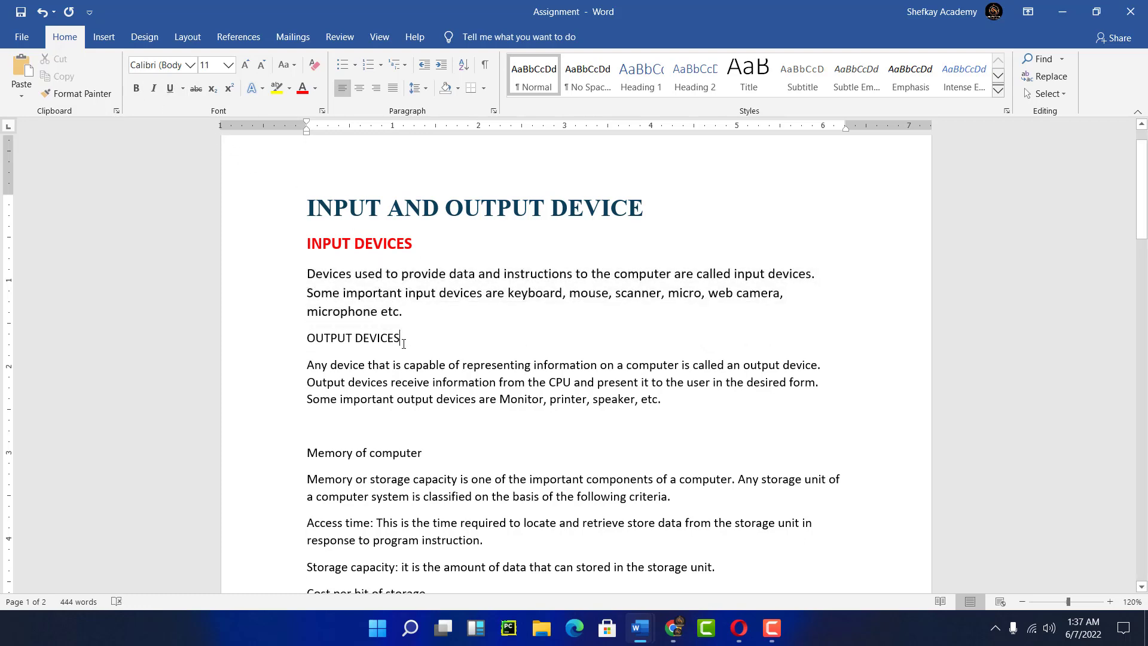
pyautogui.click(330, 242)
pyautogui.moveTo(394, 243); pyautogui.dragTo(308, 245)
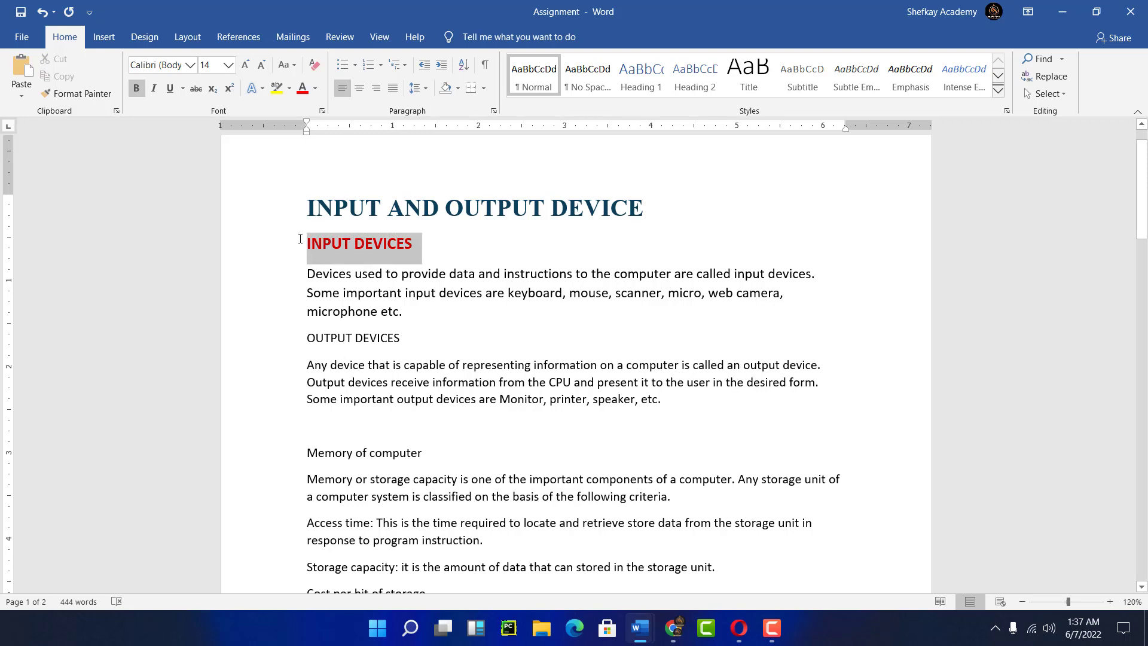
pyautogui.click(341, 245)
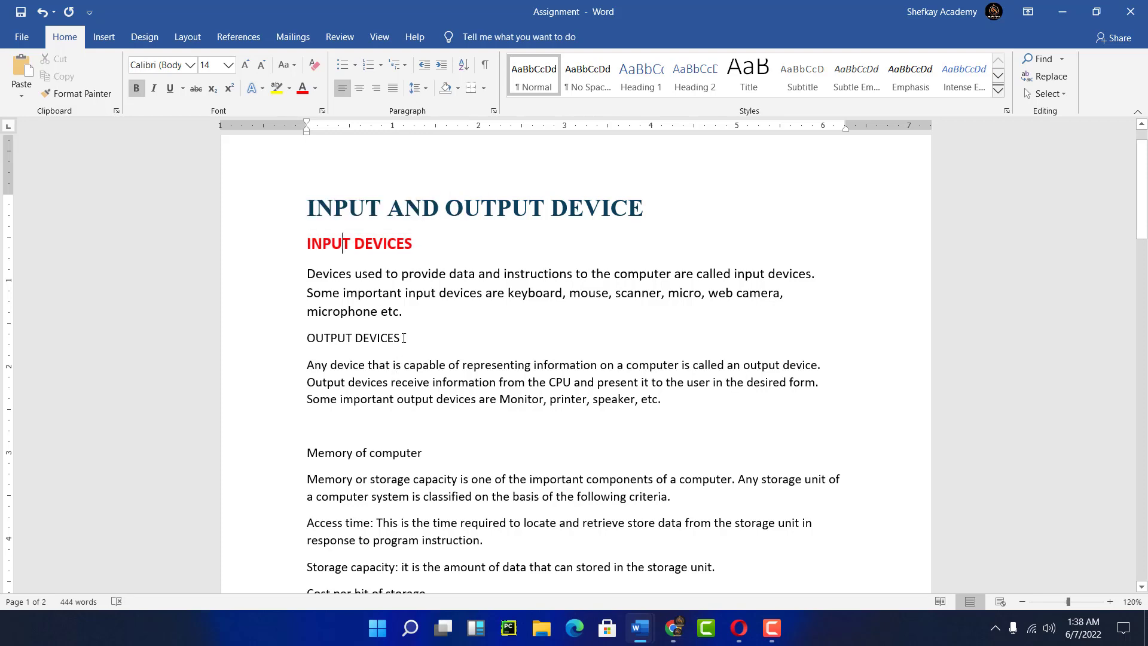
# Try red font color, bold and font size 14 on the OUTPUT DEVICES heading and undo these changes.
pyautogui.moveTo(404, 338); pyautogui.dragTo(323, 338)
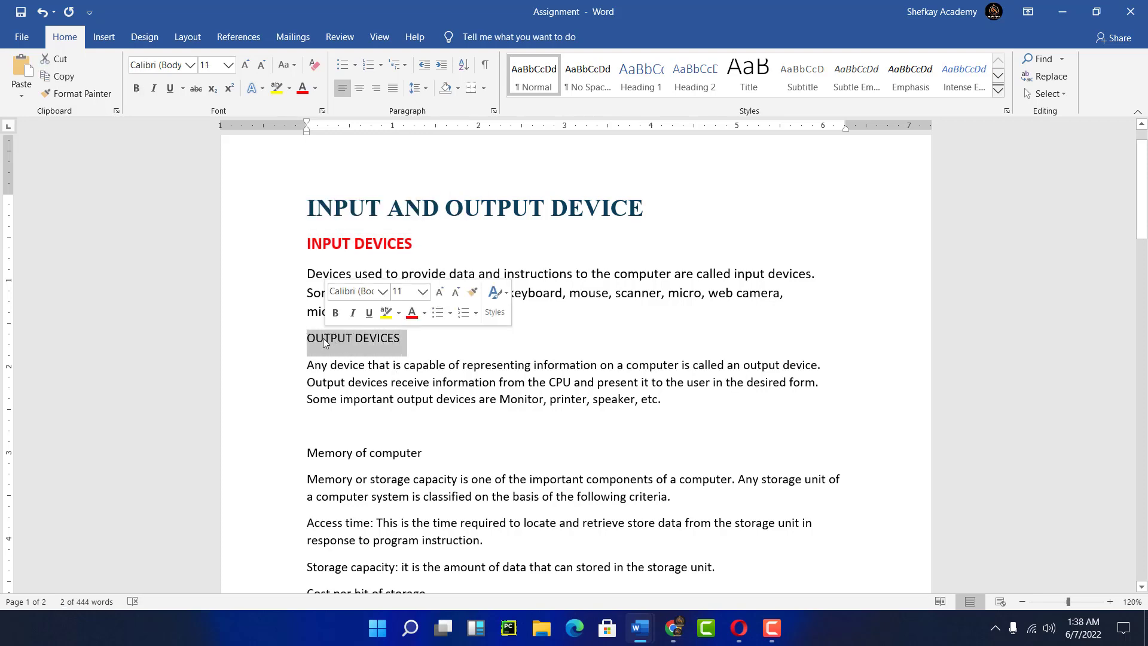
pyautogui.click(302, 93)
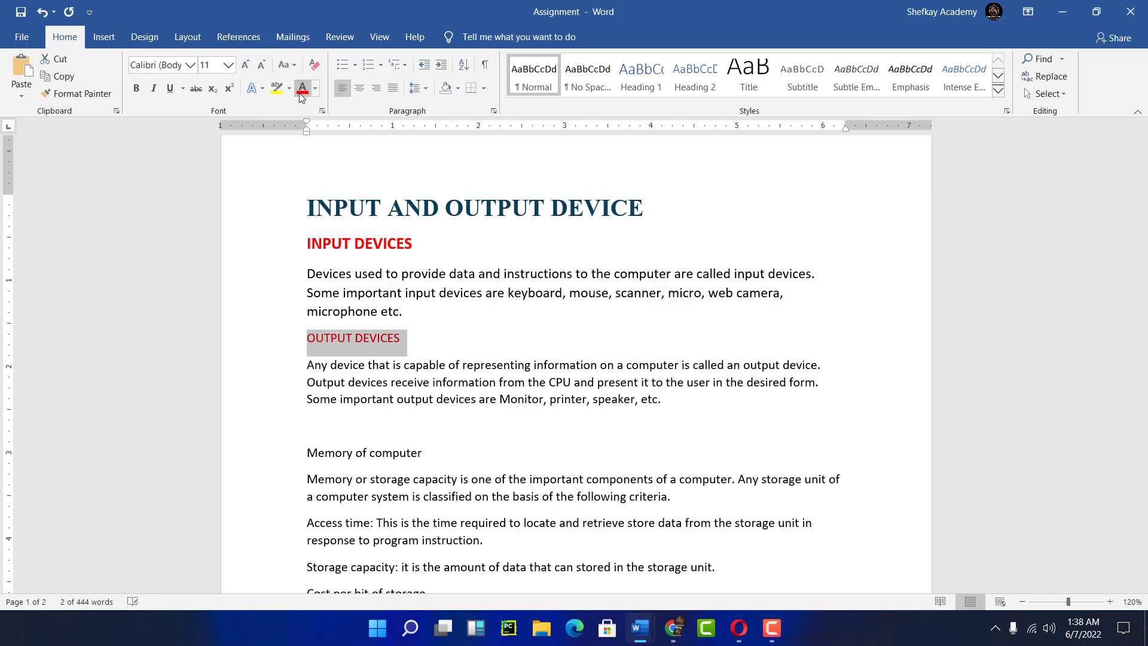
pyautogui.click(137, 88)
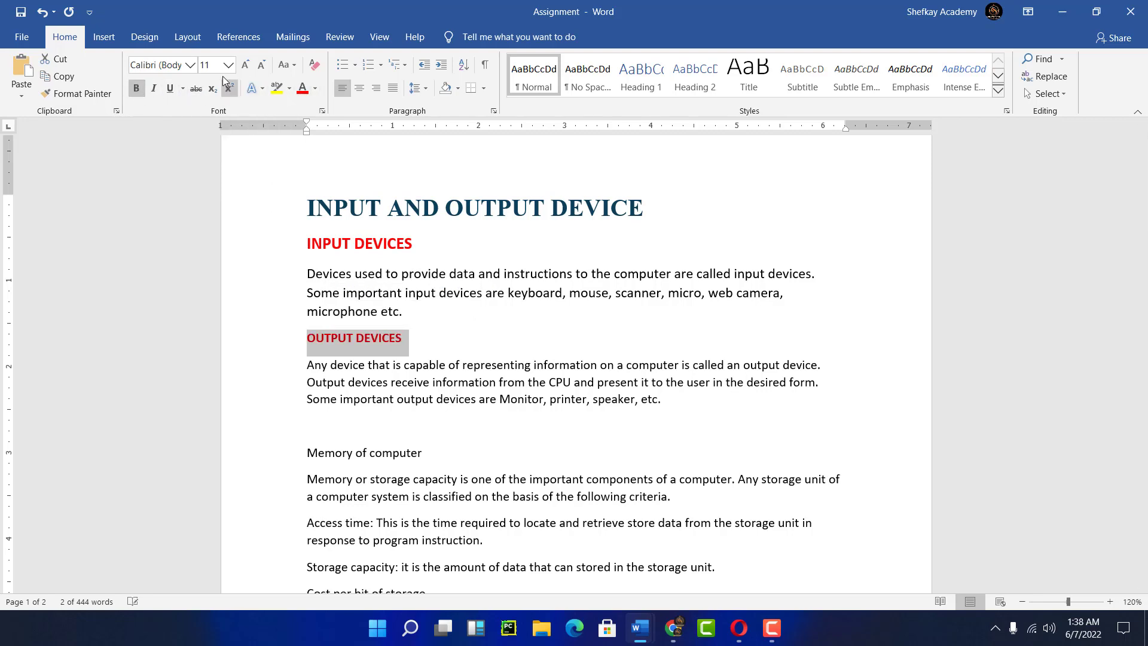
pyautogui.click(228, 65)
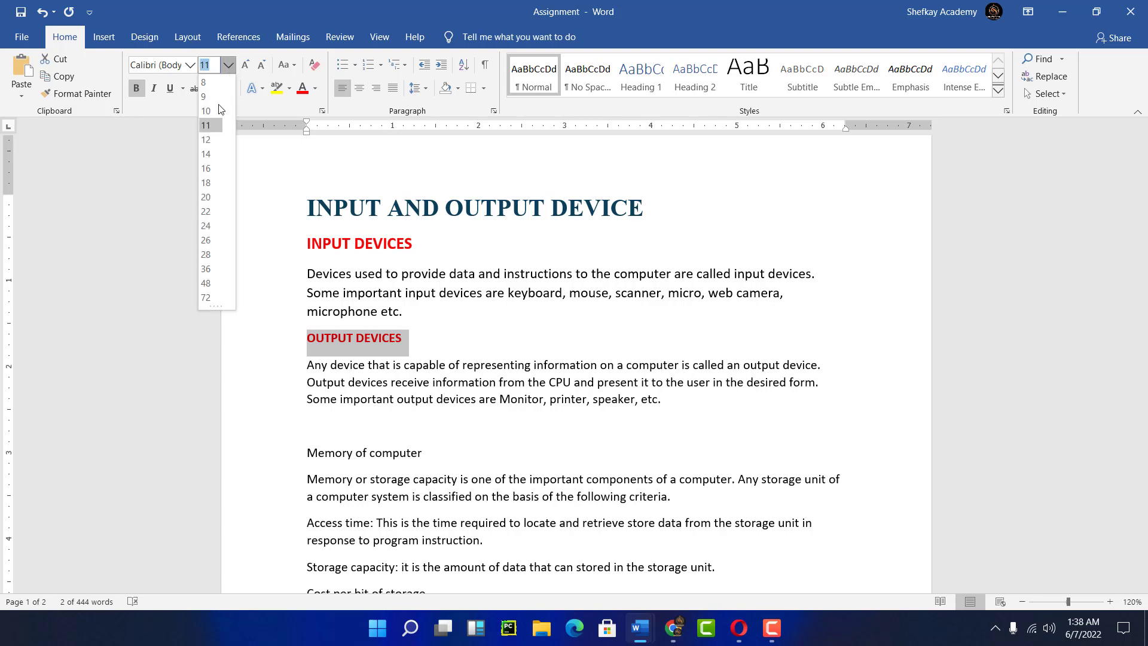
pyautogui.click(207, 153)
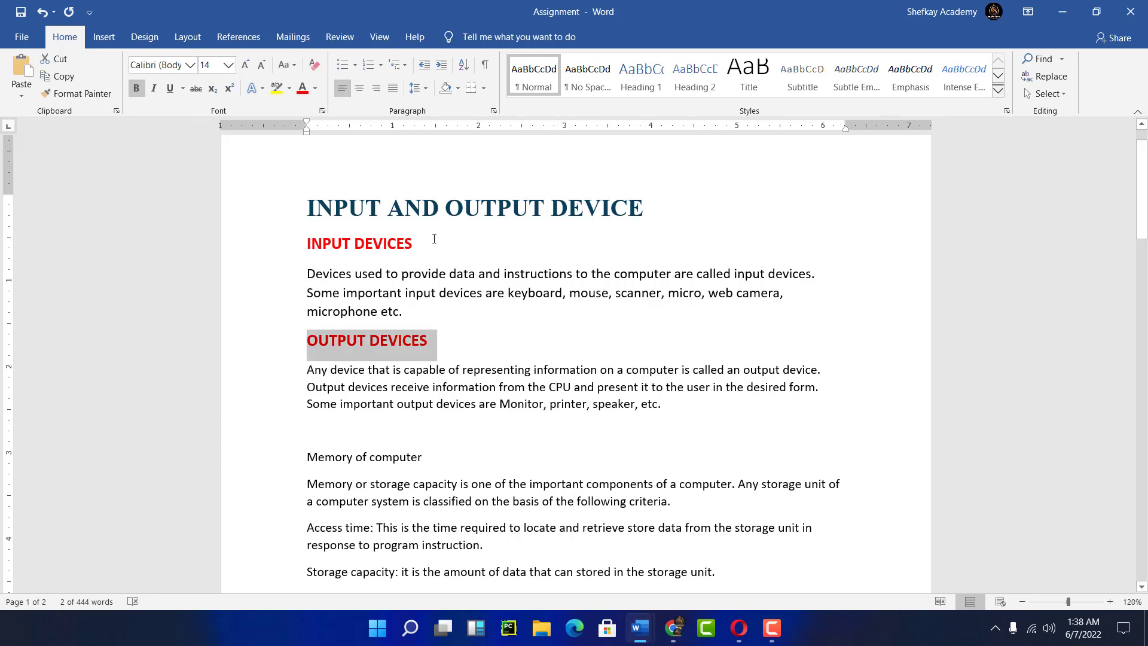
pyautogui.hotkey('ctrl', 'z')
pyautogui.hotkey('ctrl', 'z')
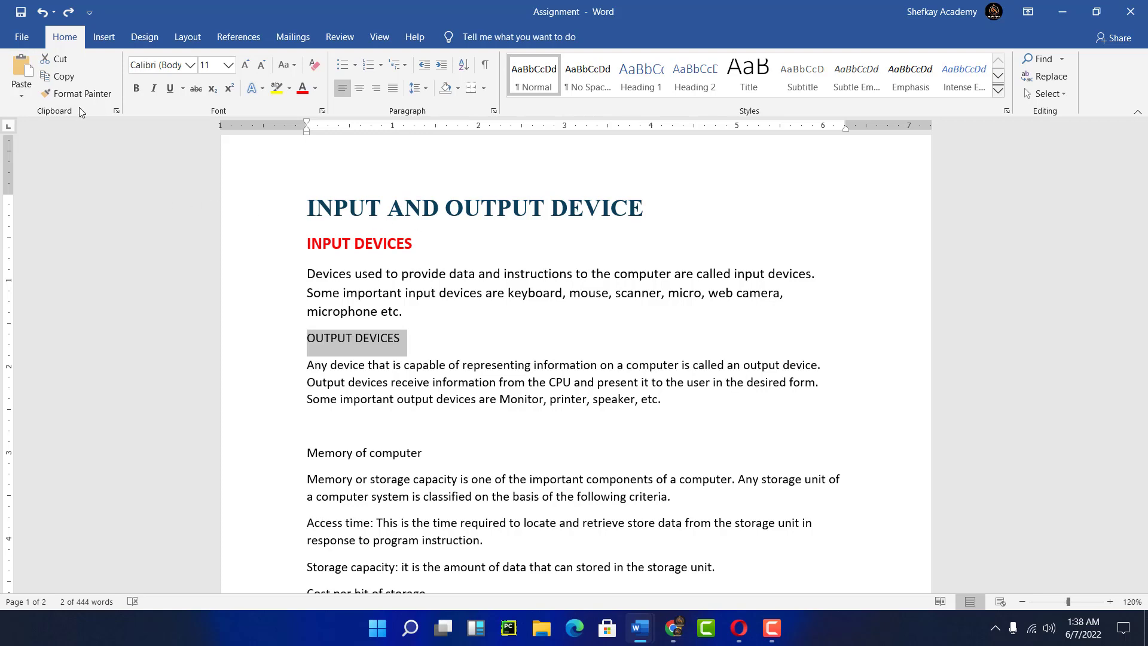
# Copy the formatting of the INPUT DEVICES heading onto the OUTPUT DEVICES heading with Format Painter.
pyautogui.click(415, 242)
pyautogui.moveTo(414, 243); pyautogui.dragTo(271, 238)
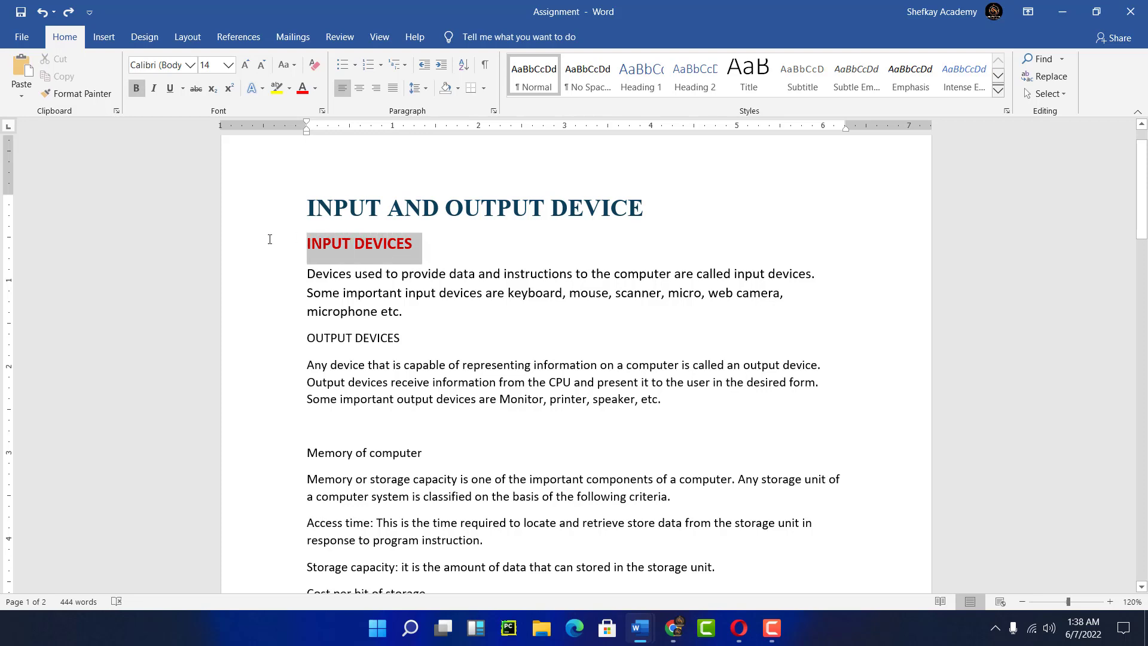
pyautogui.click(81, 94)
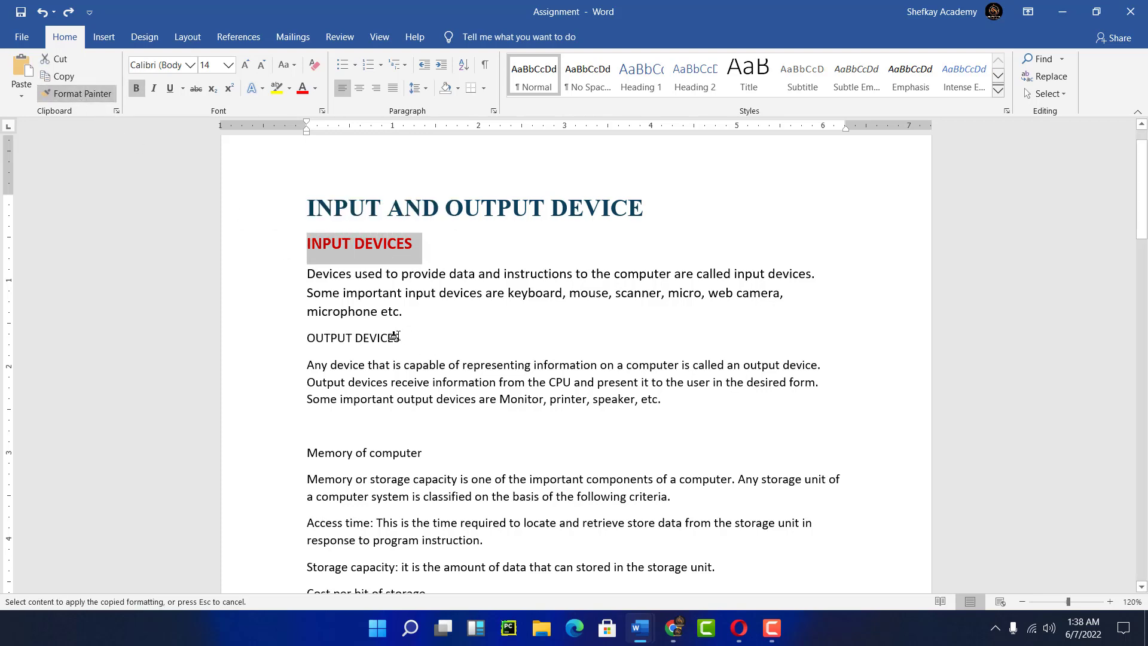
pyautogui.moveTo(396, 338); pyautogui.dragTo(307, 338)
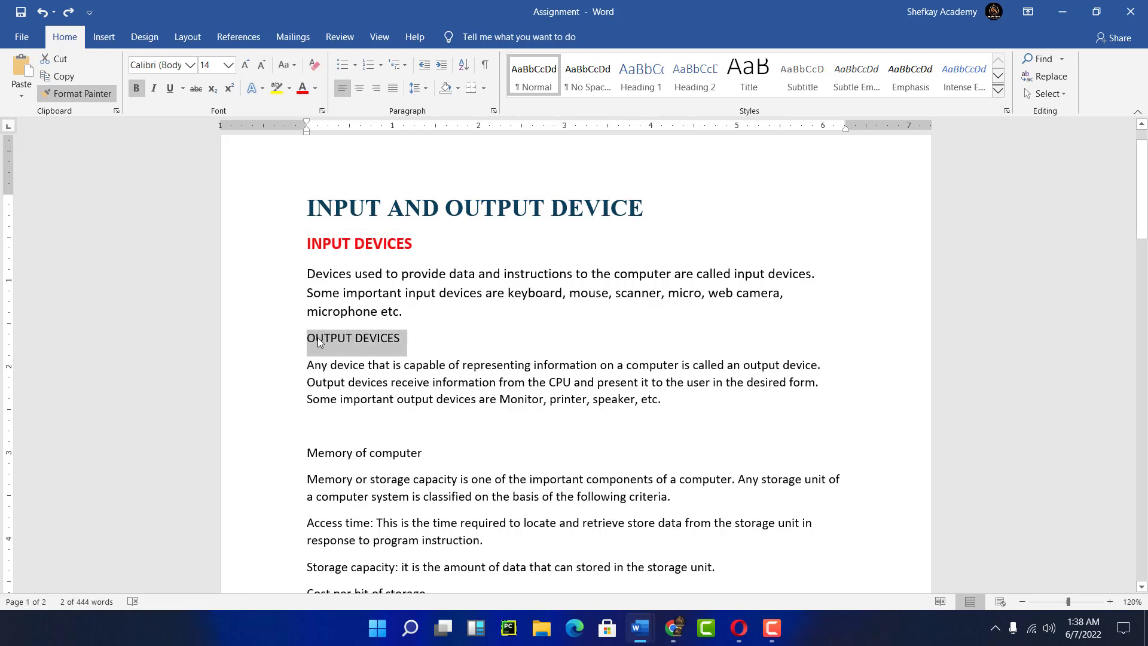
pyautogui.click(375, 344)
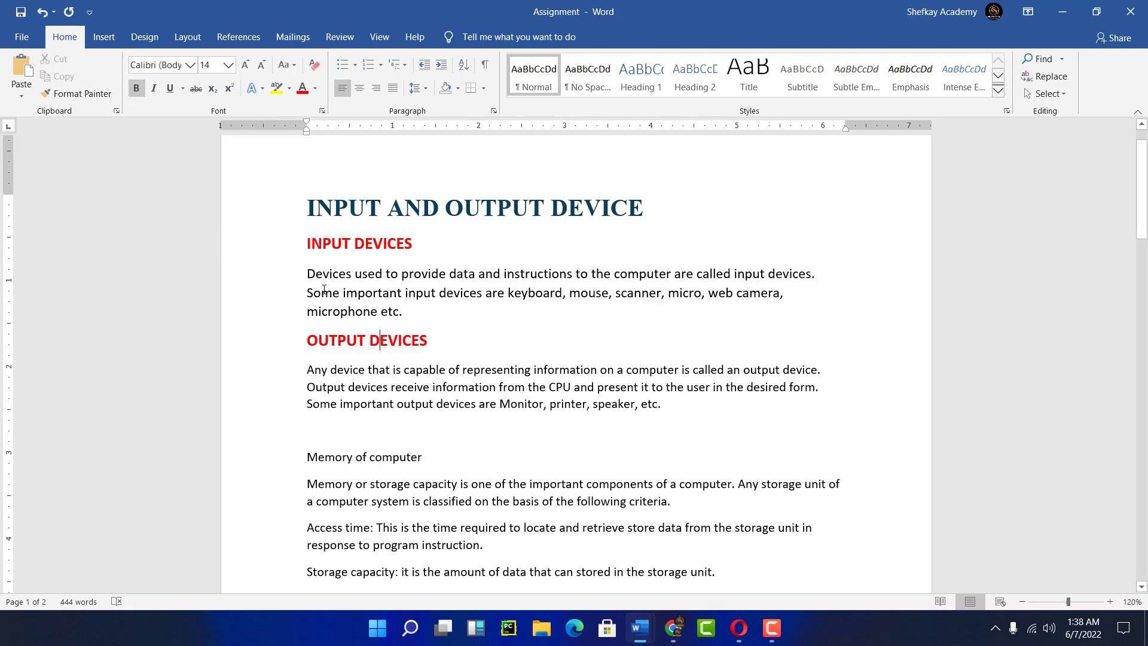
# Copy the formatting of the OUTPUT DEVICES heading onto the "Memory of computer" heading with Format Painter.
pyautogui.moveTo(426, 340); pyautogui.dragTo(305, 345)
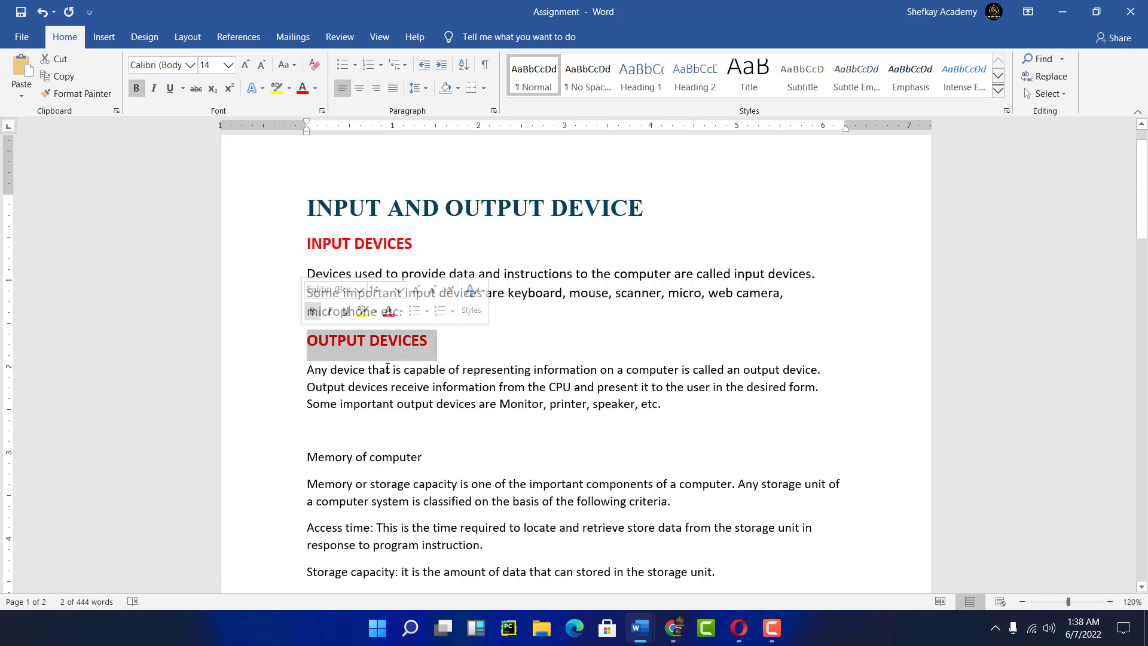
pyautogui.click(70, 93)
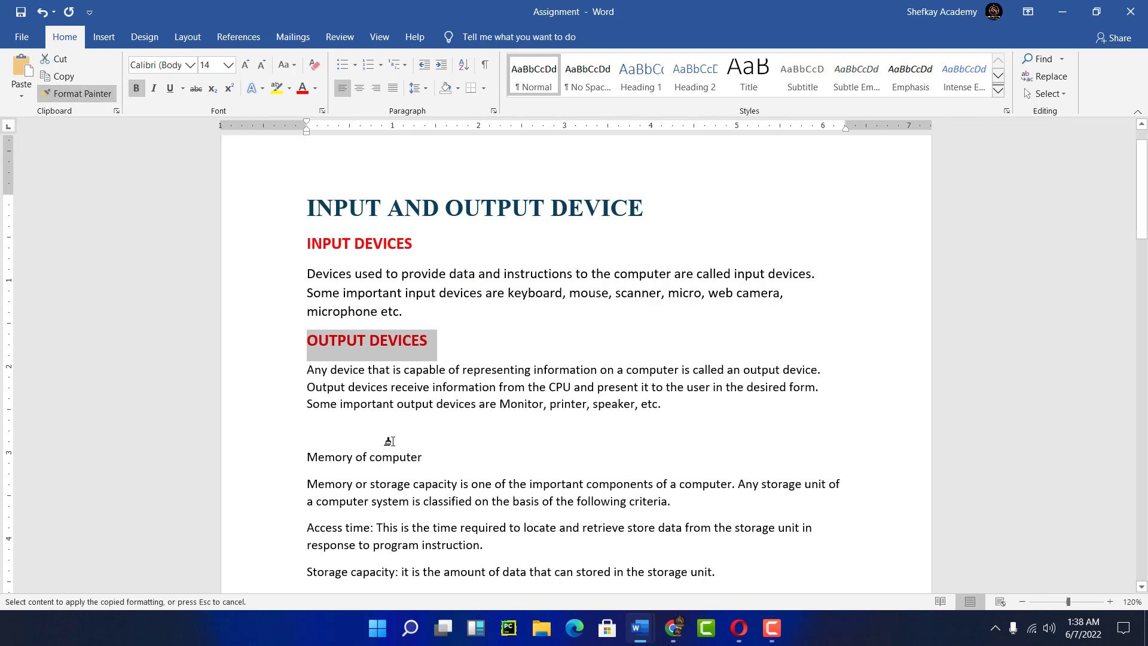
pyautogui.moveTo(419, 457); pyautogui.dragTo(310, 455)
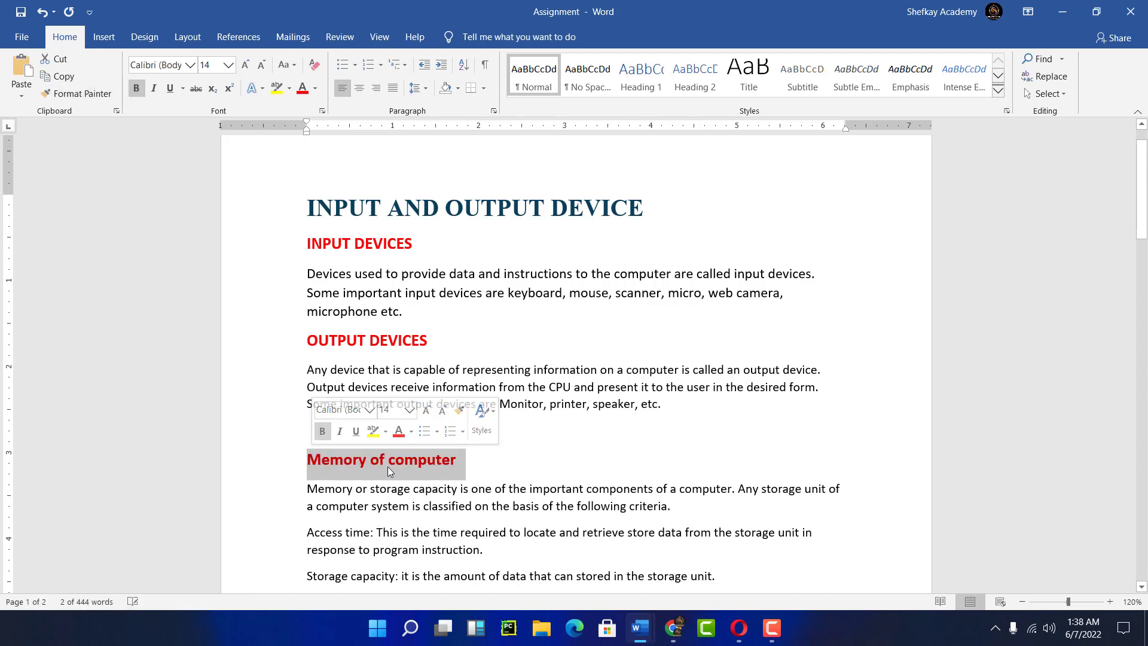
pyautogui.click(396, 464)
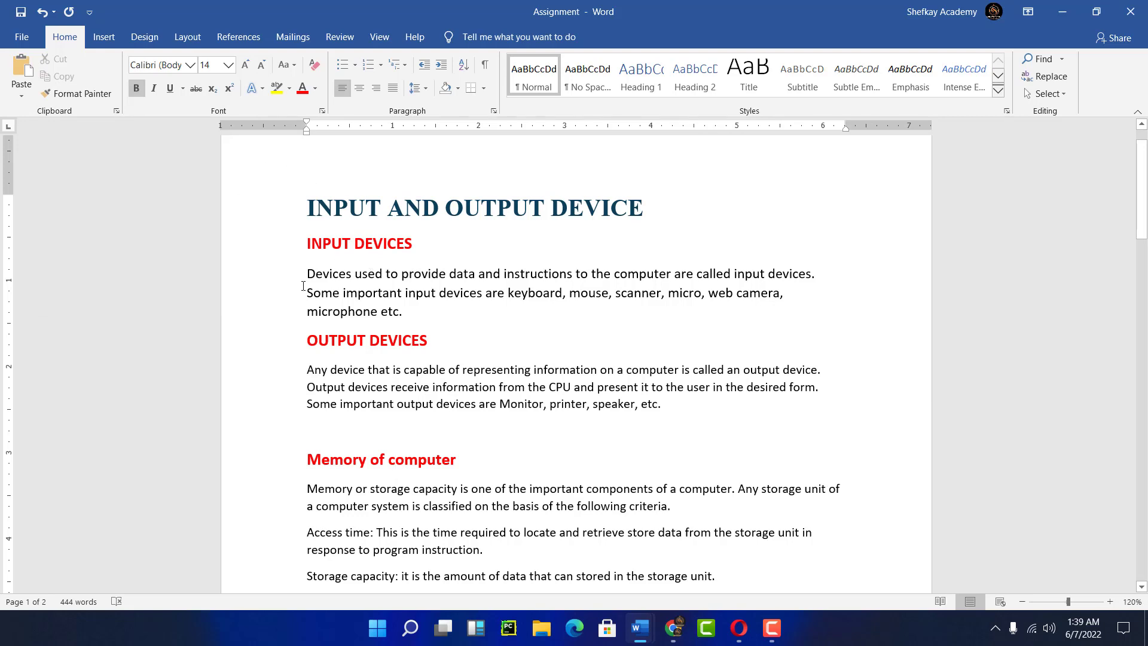
# Set the paragraph under the OUTPUT DEVICES heading to font size 12 and italic.
pyautogui.click(350, 287)
pyautogui.hotkey('ctrl', 'shift', 'Down')
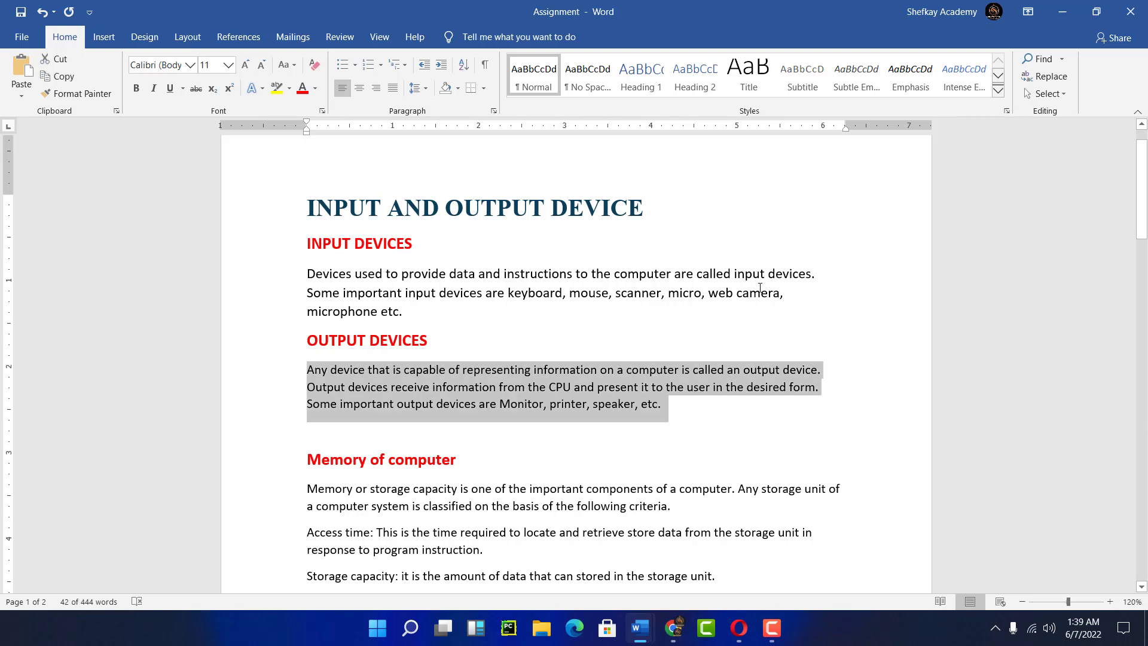
pyautogui.click(227, 66)
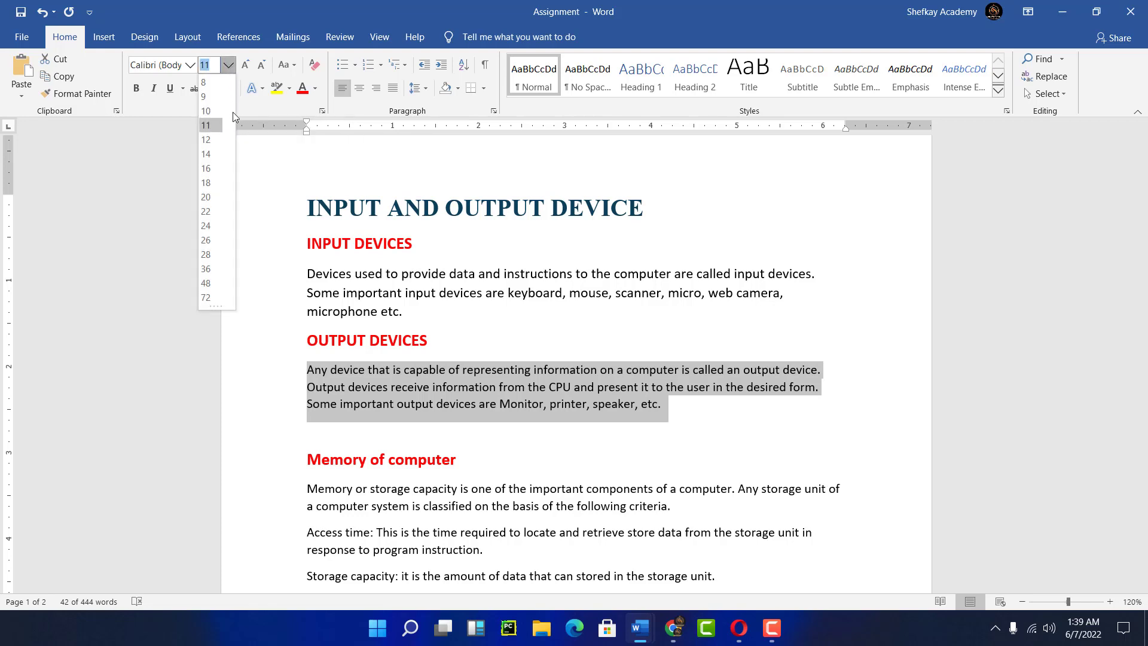
pyautogui.click(207, 139)
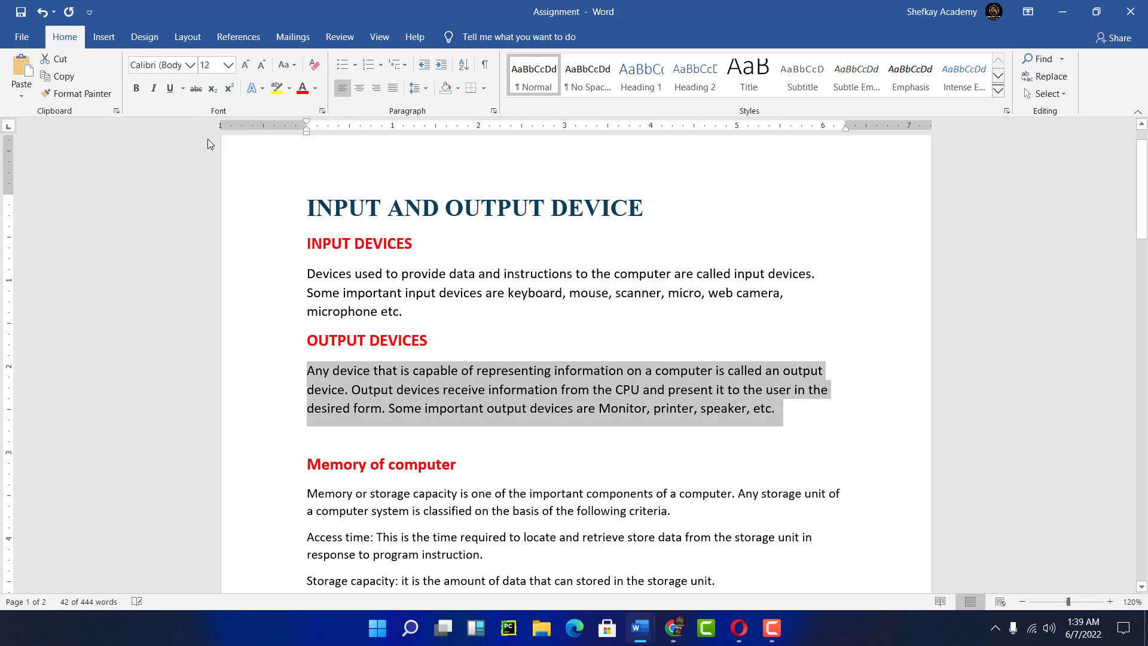
pyautogui.click(154, 89)
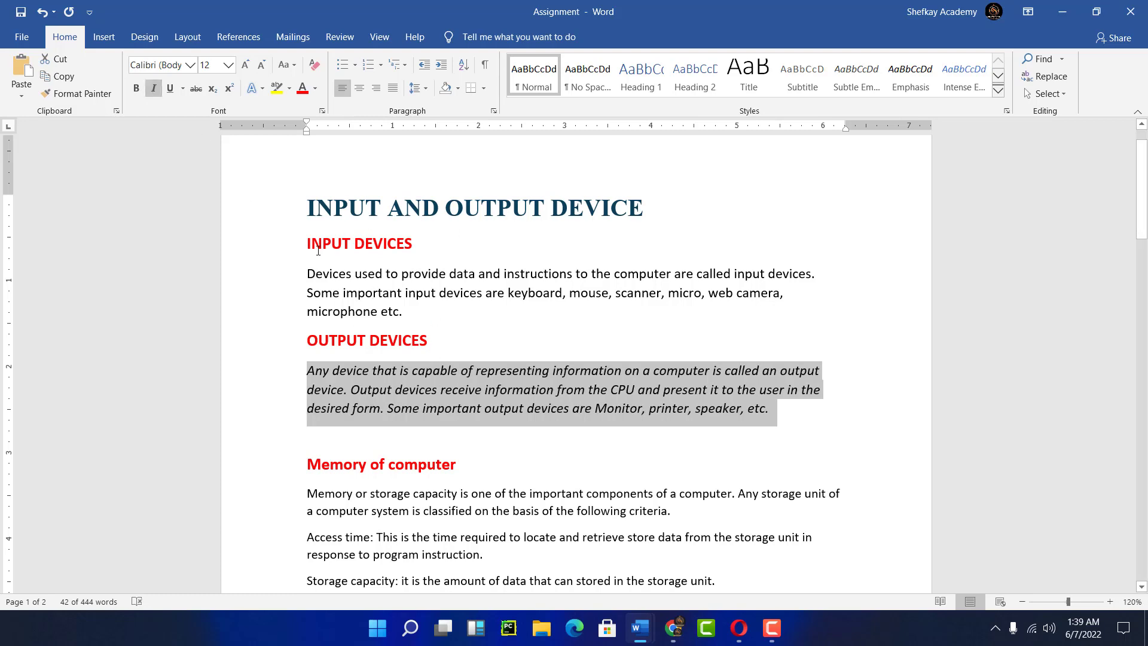
# Underline the INPUT DEVICES heading.
pyautogui.moveTo(309, 245); pyautogui.dragTo(406, 248)
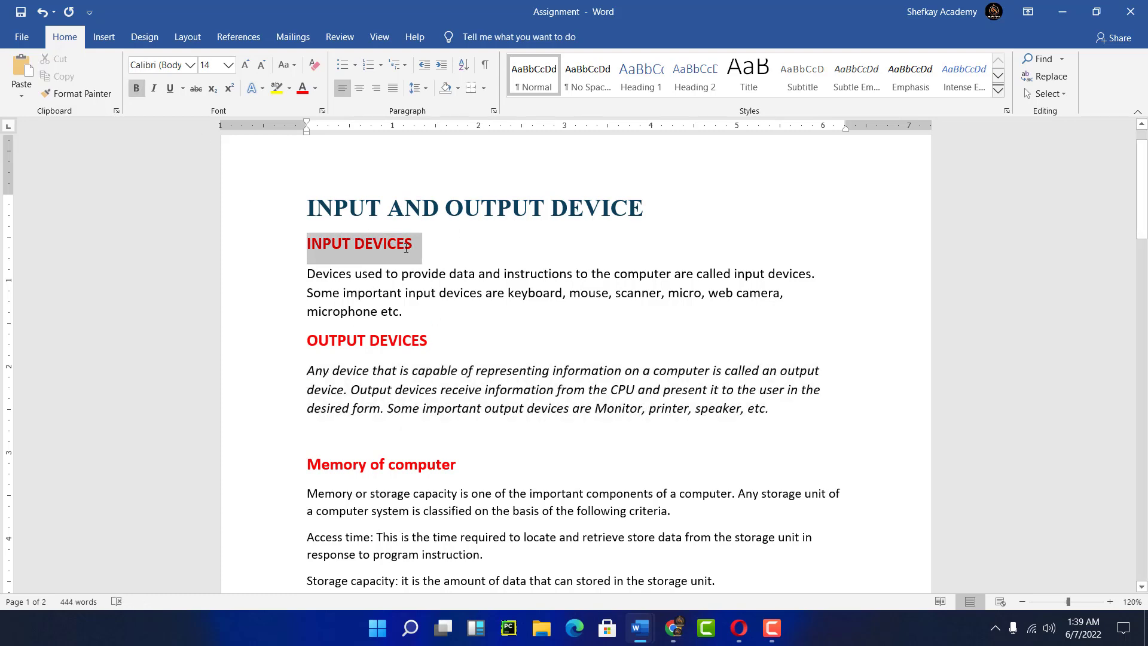
pyautogui.click(171, 89)
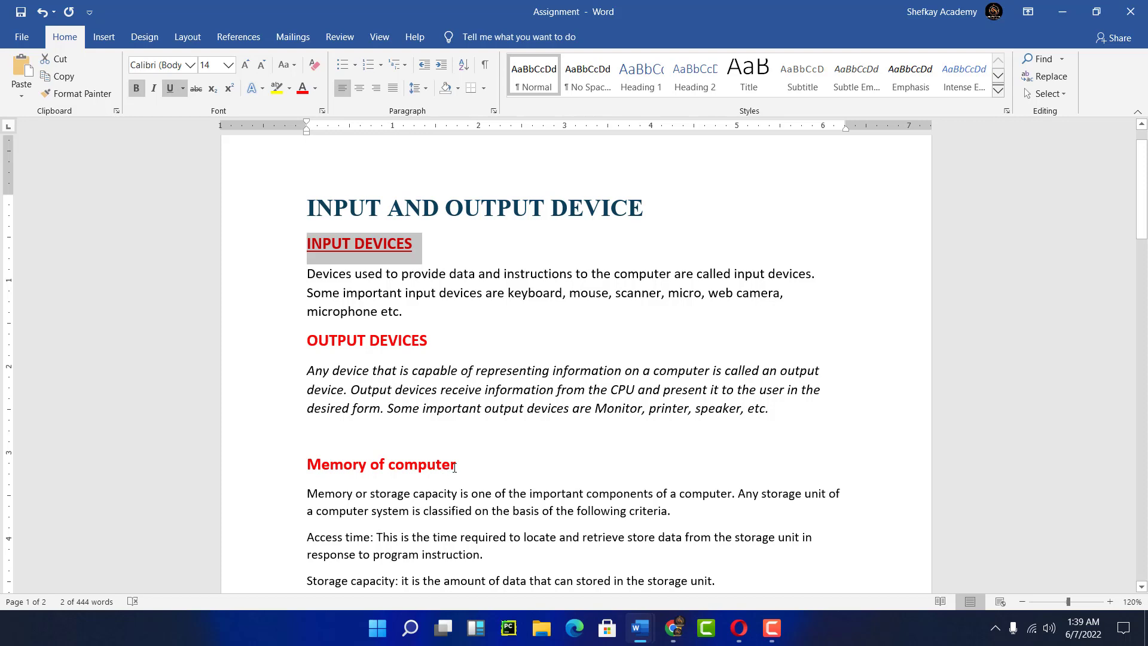
# Try sentence case and lowercase on the "Memory of computer" heading.
pyautogui.moveTo(457, 464); pyautogui.dragTo(315, 458)
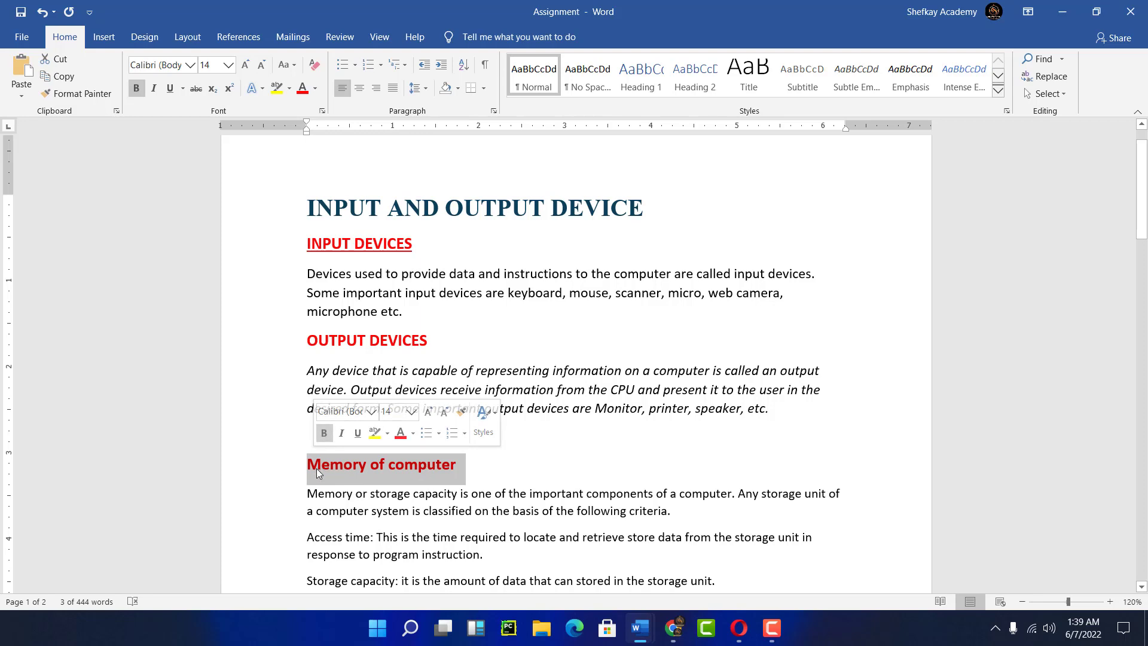
pyautogui.click(437, 465)
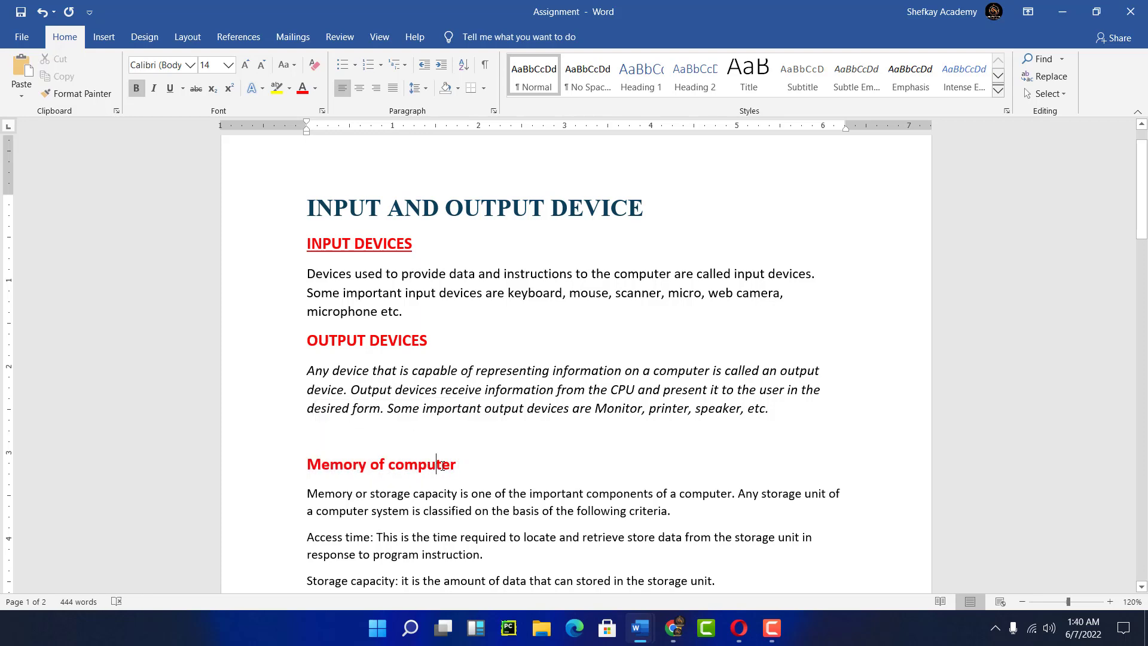
pyautogui.moveTo(460, 465); pyautogui.dragTo(293, 458)
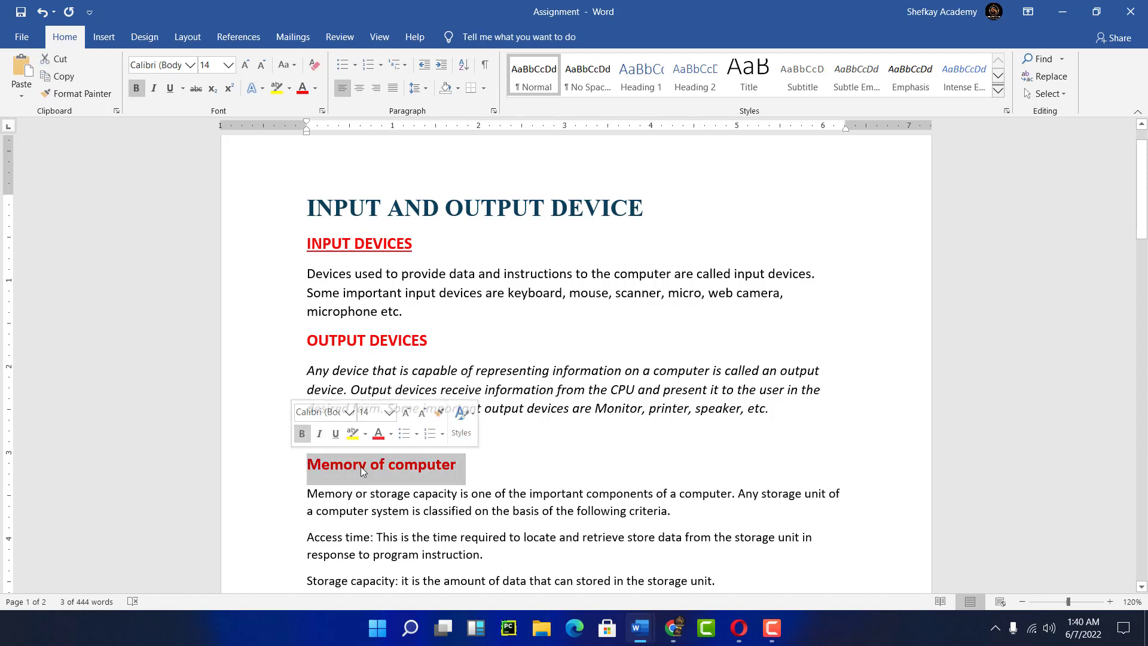
pyautogui.click(292, 66)
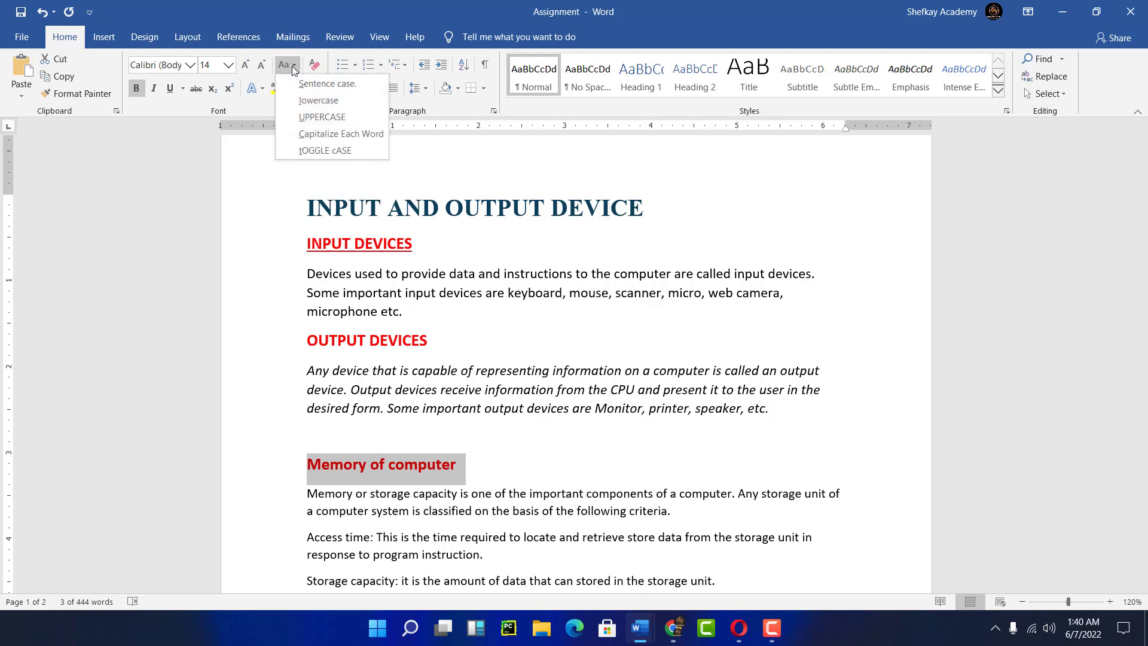
pyautogui.click(318, 83)
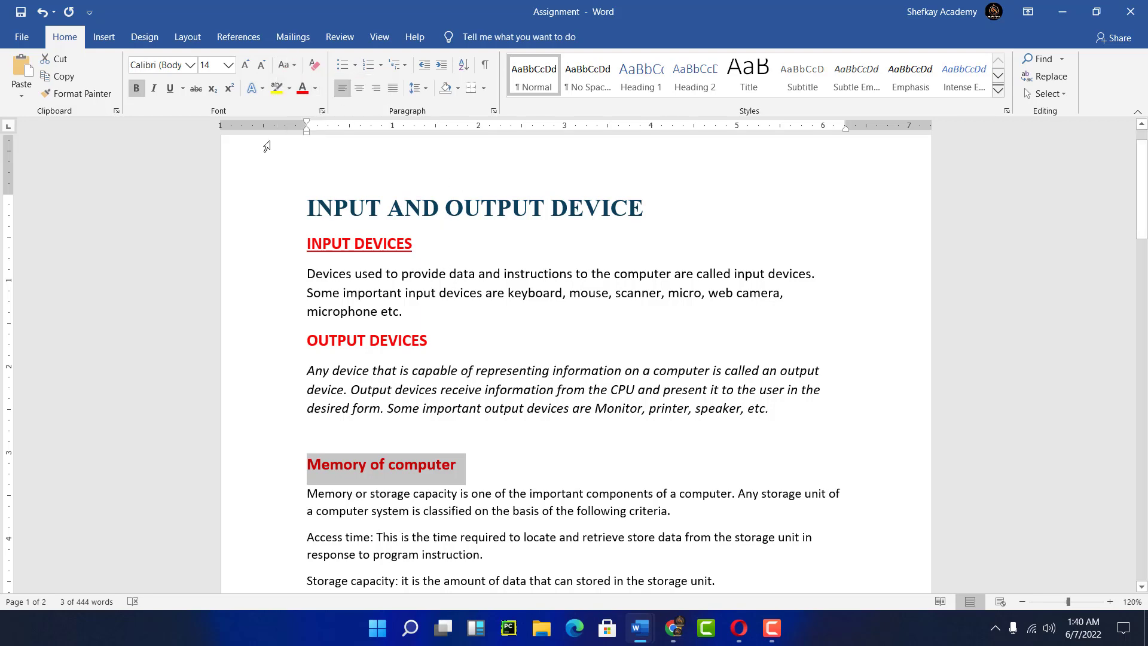
pyautogui.click(292, 67)
pyautogui.click(311, 104)
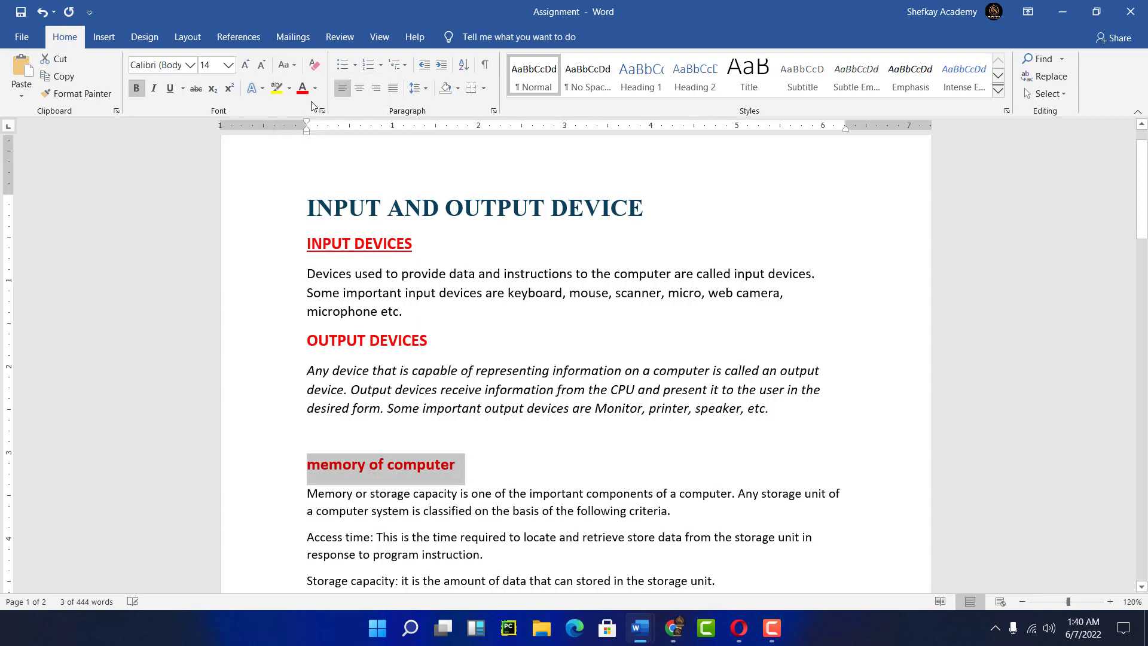
# Try the UPPERCASE, Capitalize Each Word and tOGGLE cASE options on the selected memory heading.
pyautogui.click(289, 63)
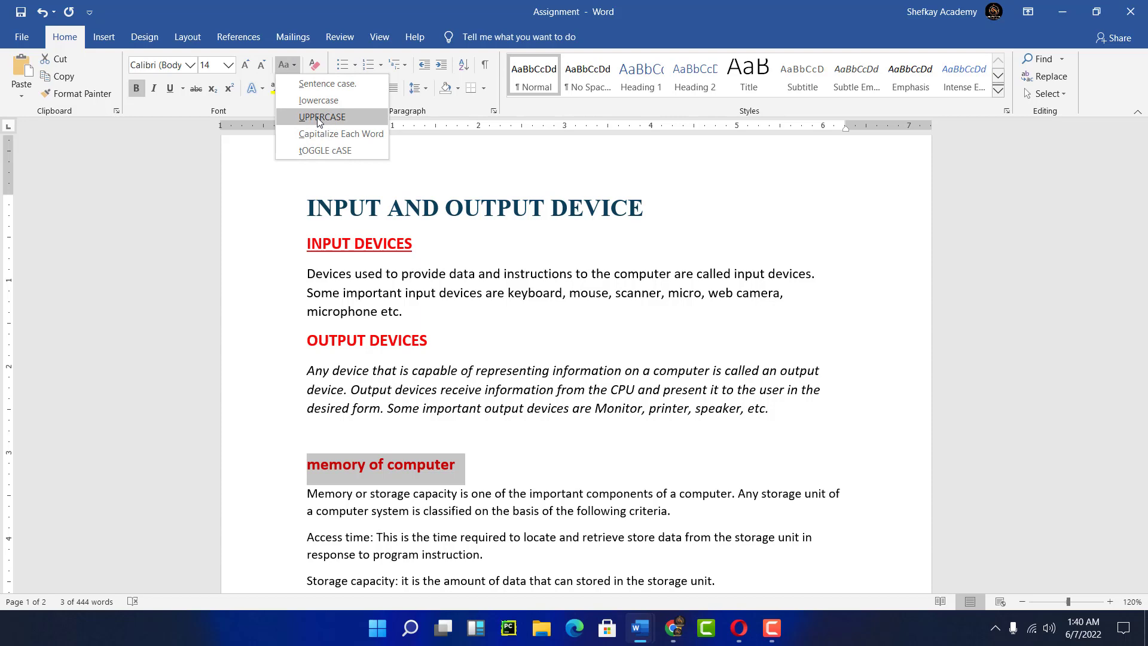
pyautogui.click(318, 117)
pyautogui.click(295, 67)
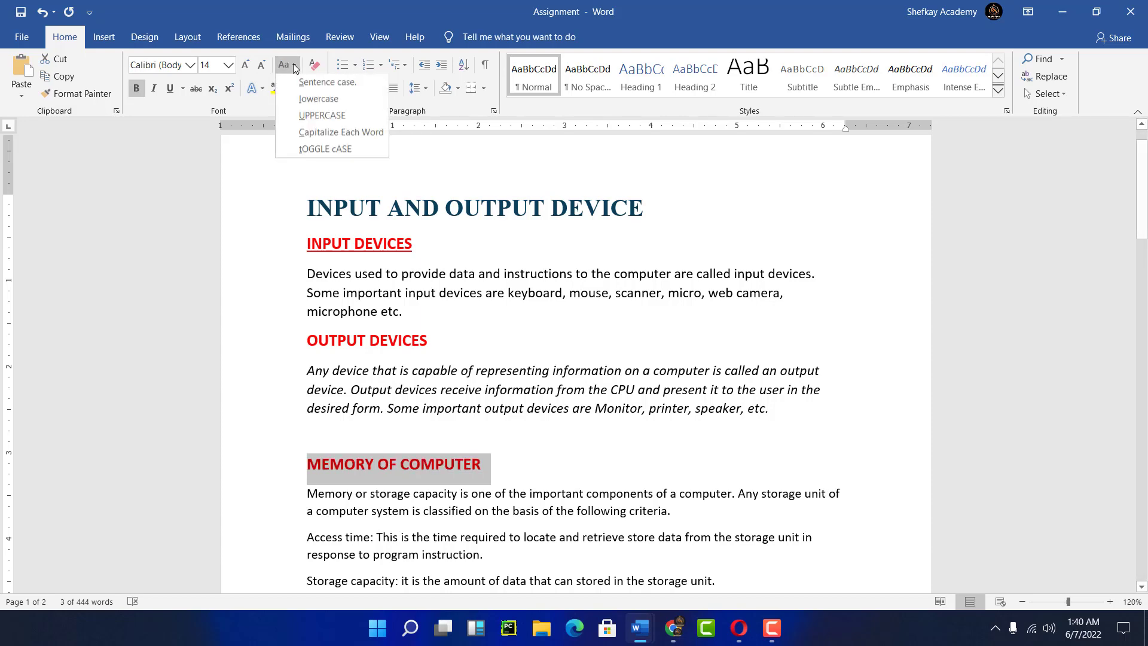
pyautogui.click(321, 134)
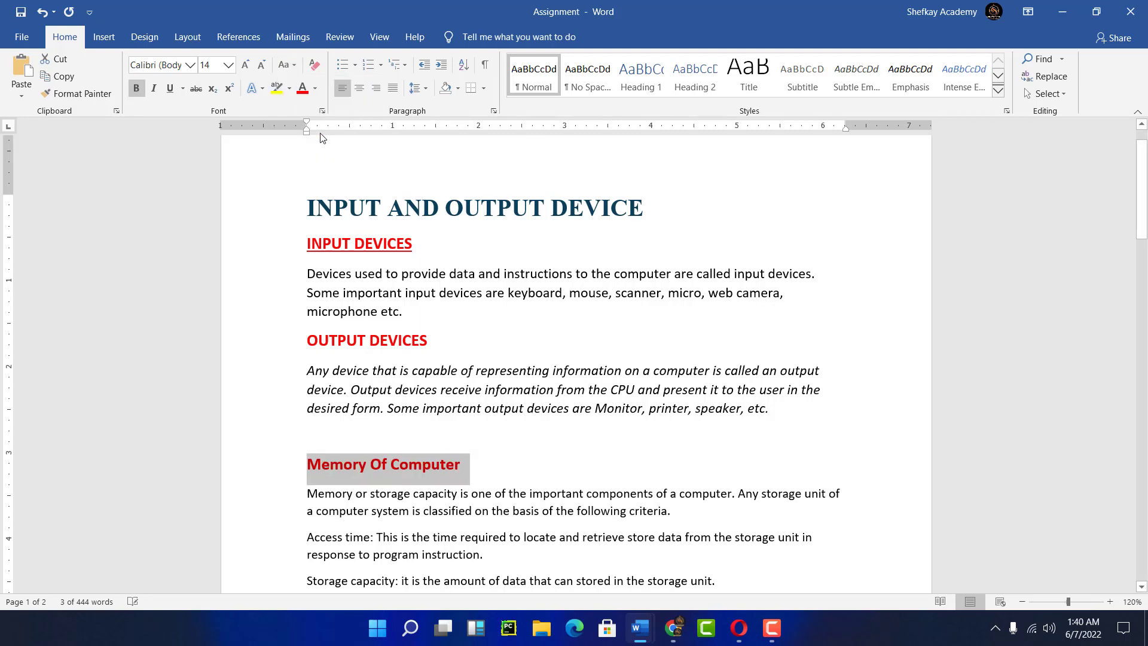
pyautogui.click(286, 64)
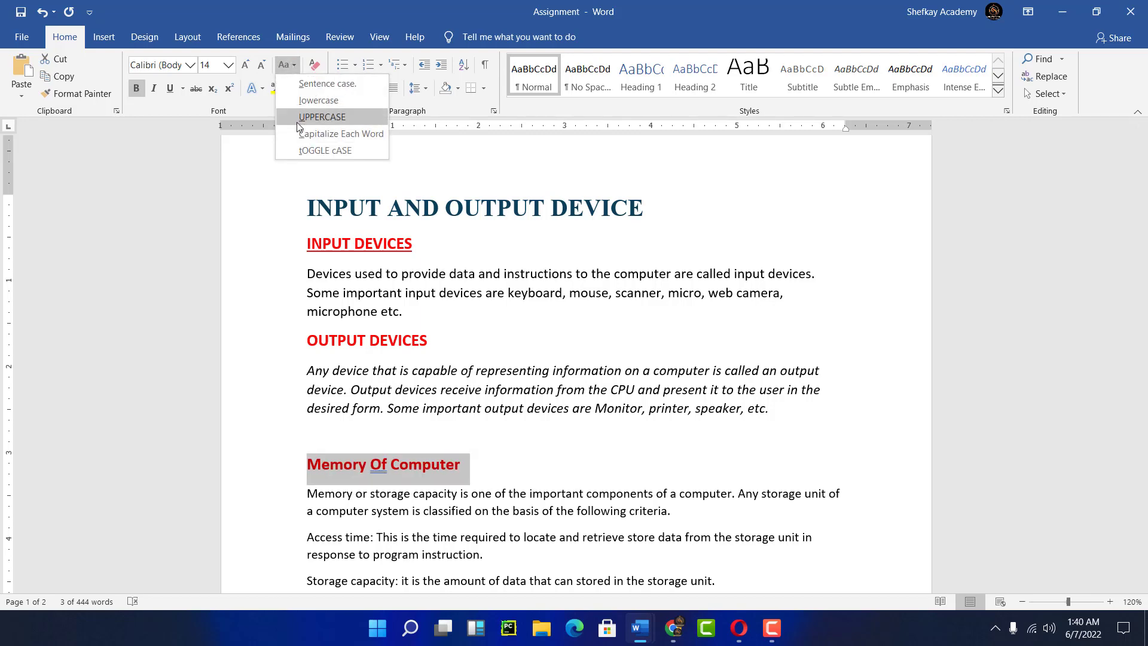
pyautogui.click(315, 153)
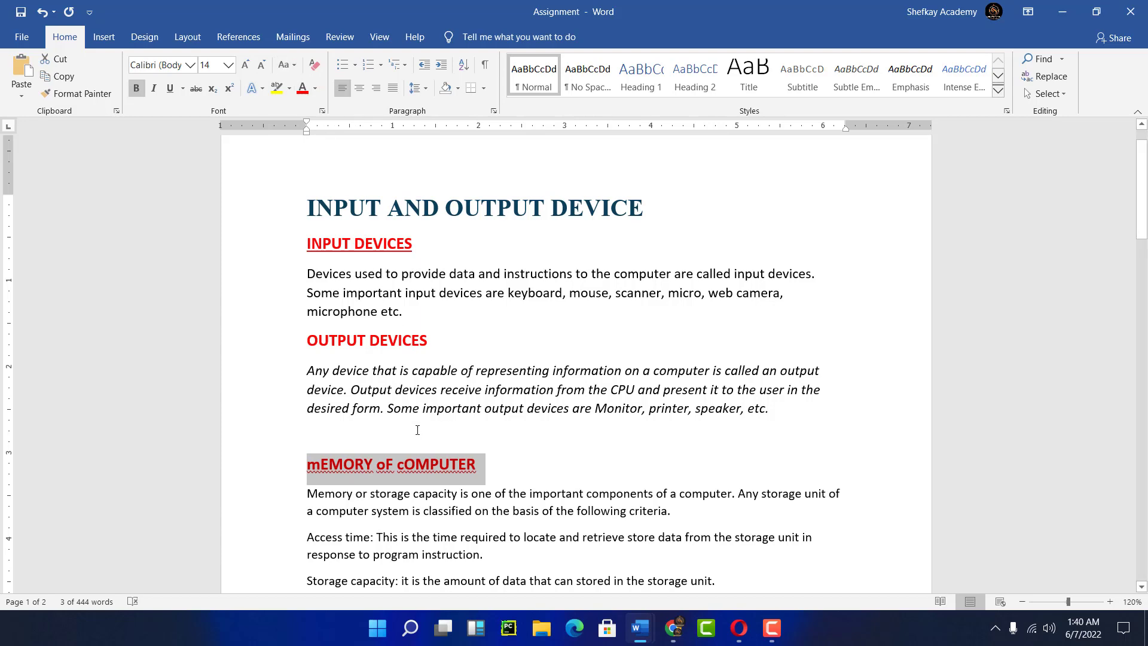
# Cycle the memory heading's capitalization through the available letter cases, ending on uppercase.
pyautogui.hotkey('shift', 'F3')
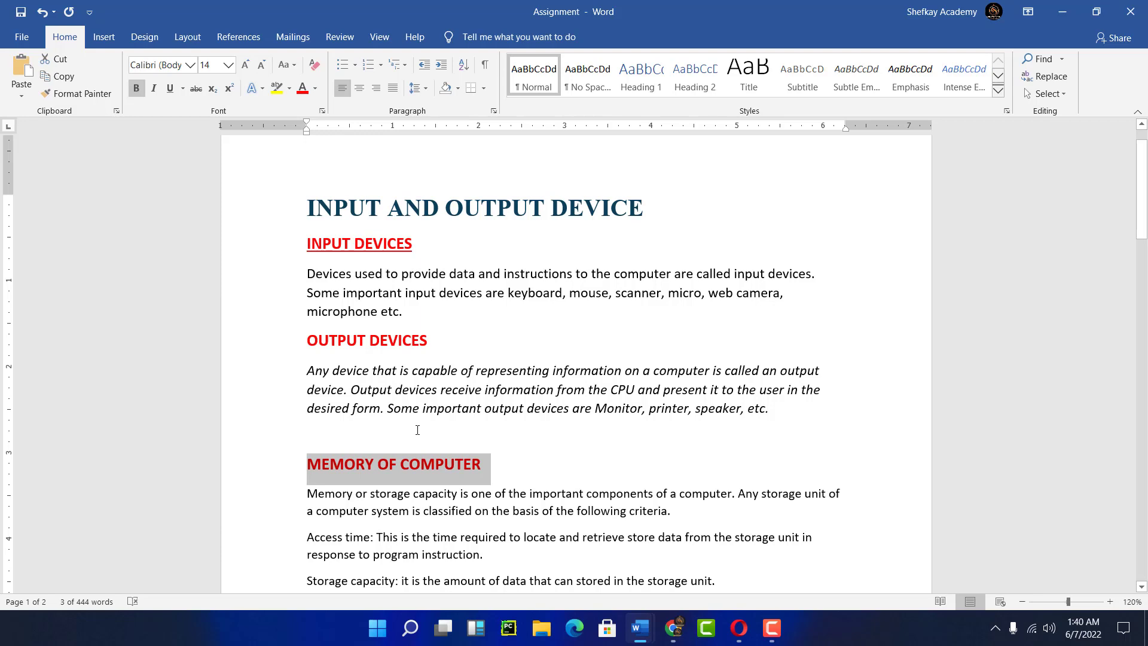
pyautogui.hotkey('shift', 'F3')
pyautogui.hotkey('shift', 'F3')
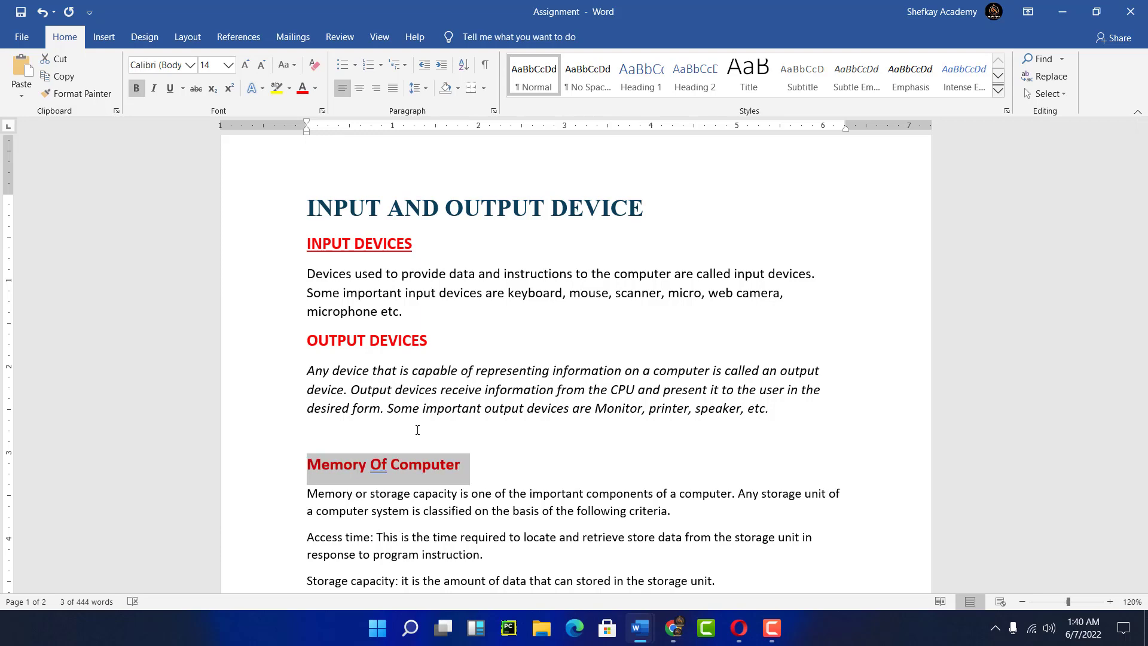
pyautogui.hotkey('shift', 'F3')
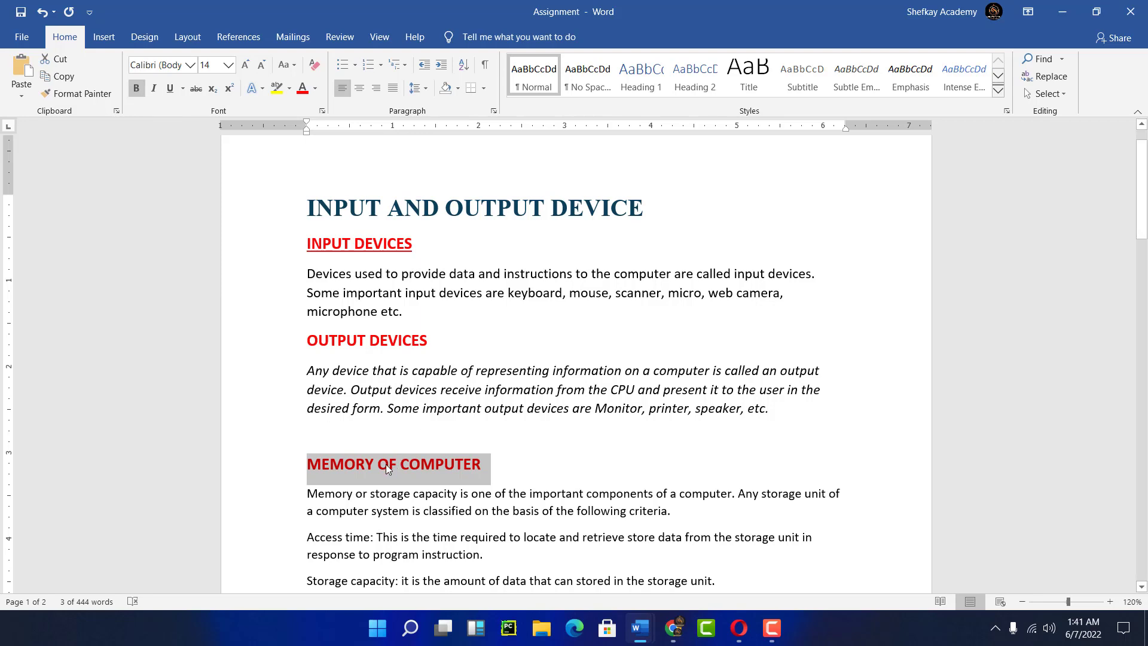
# Change the memory heading to lowercase and then to UPPERCASE.
pyautogui.click(292, 66)
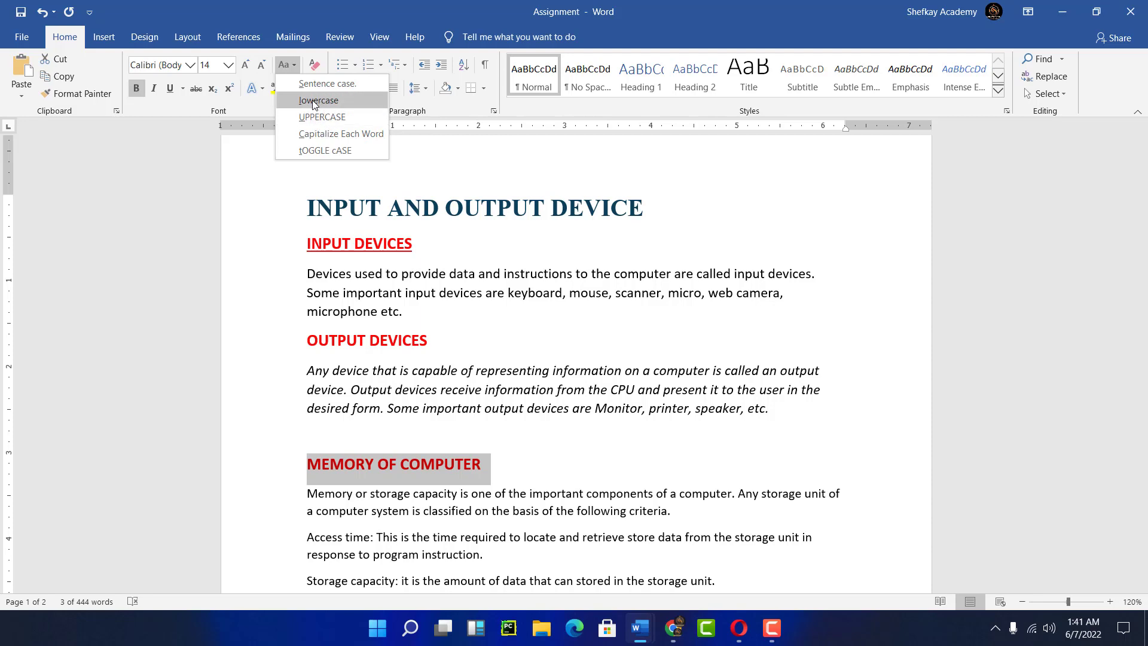
pyautogui.click(312, 99)
pyautogui.click(291, 66)
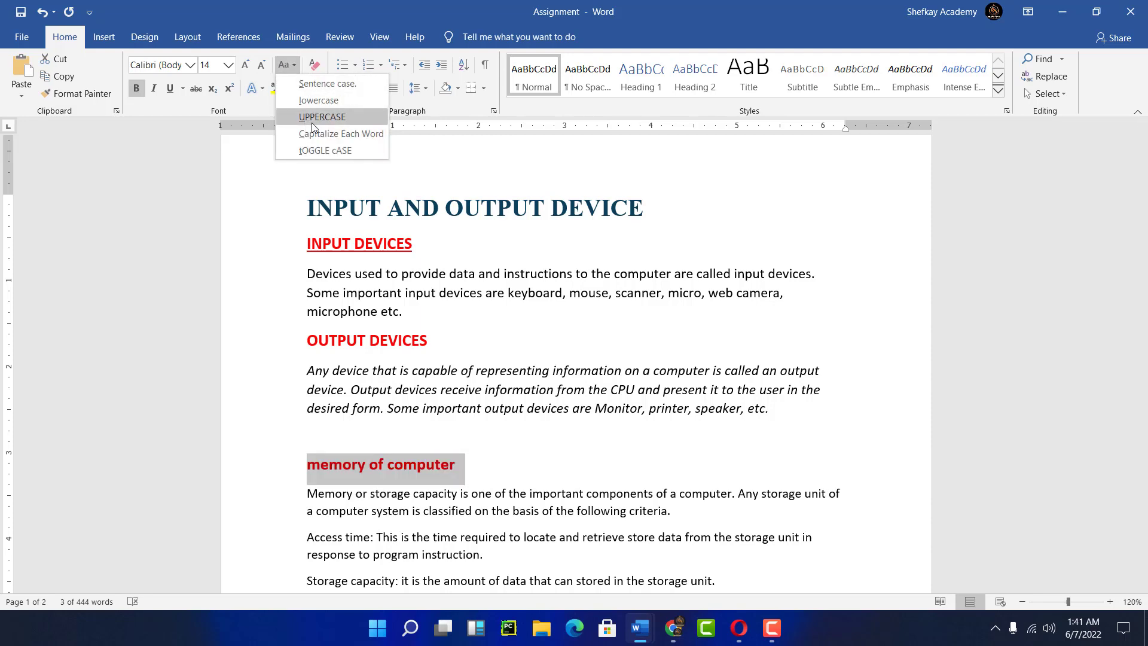
pyautogui.click(315, 118)
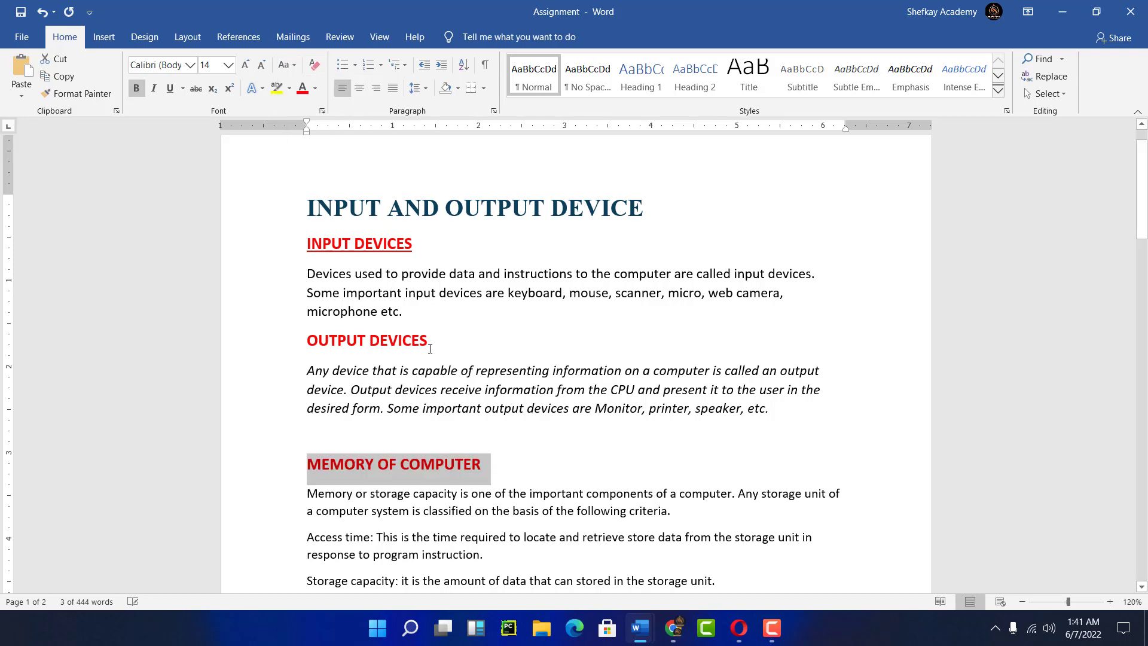
pyautogui.scroll(-4, 501, 381)
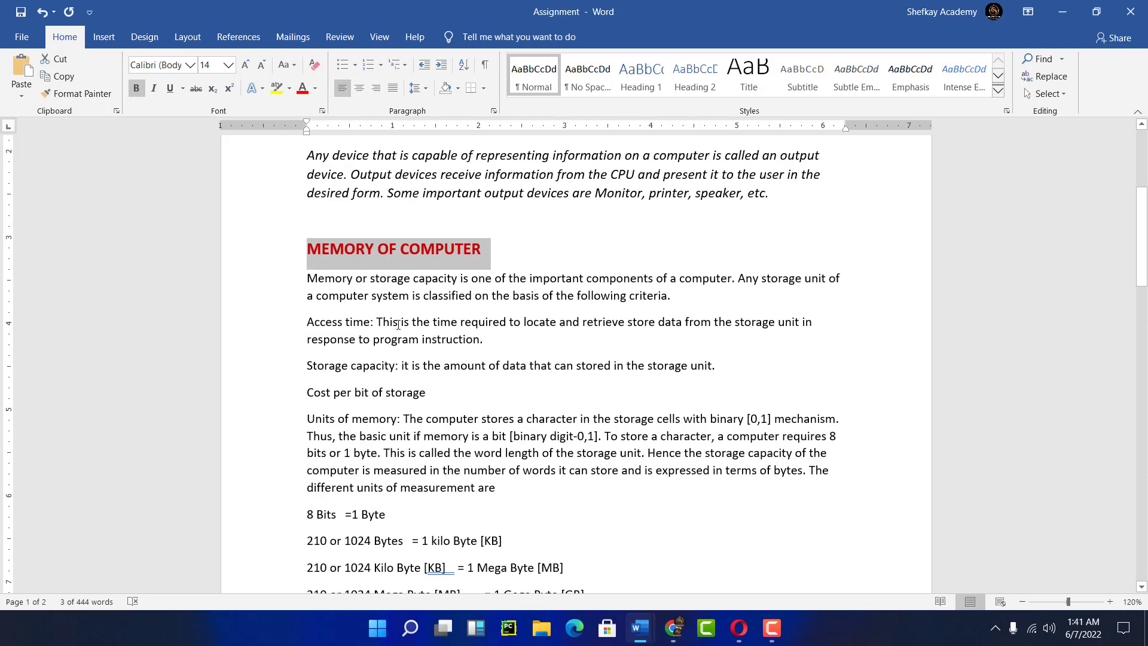
pyautogui.scroll(3, 366, 189)
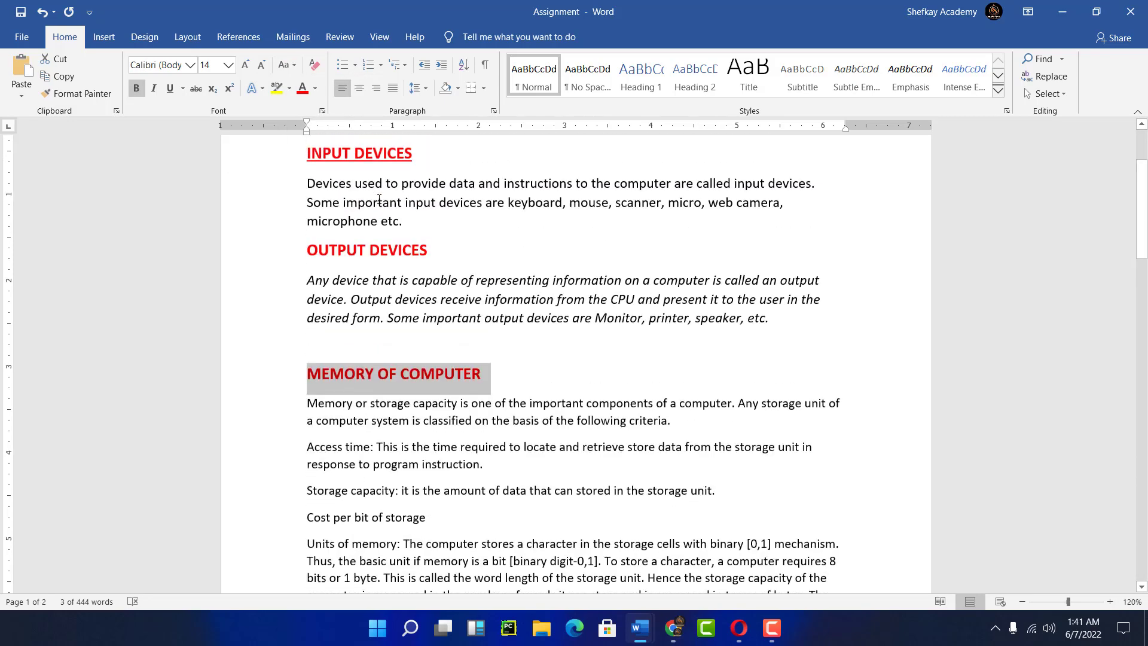
pyautogui.click(365, 165)
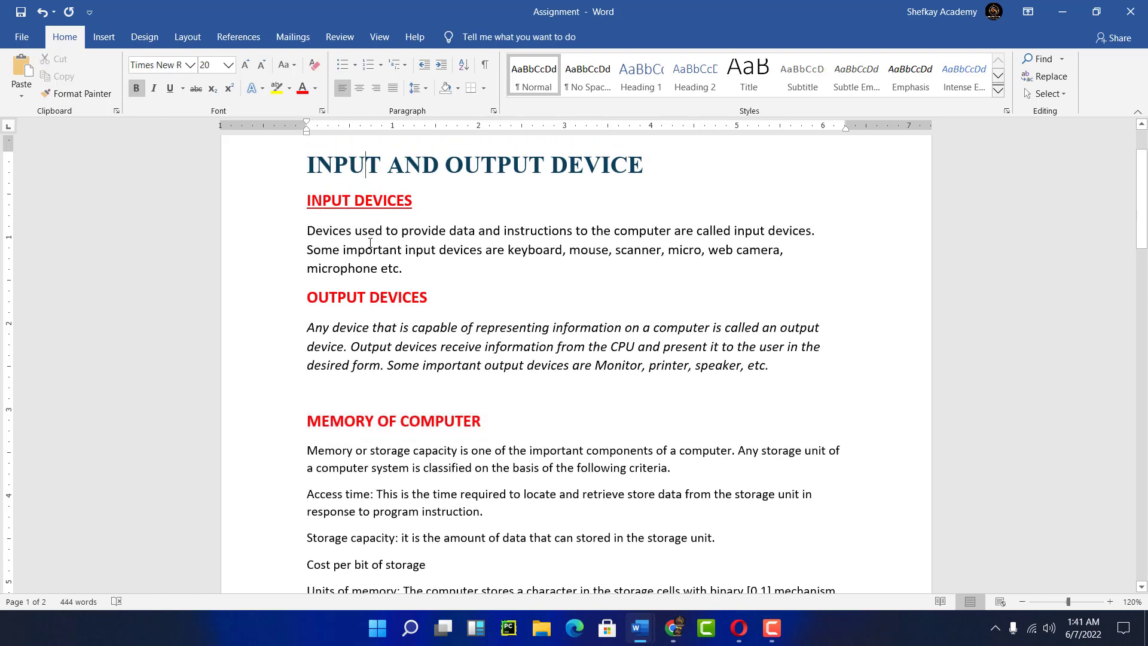
pyautogui.click(355, 201)
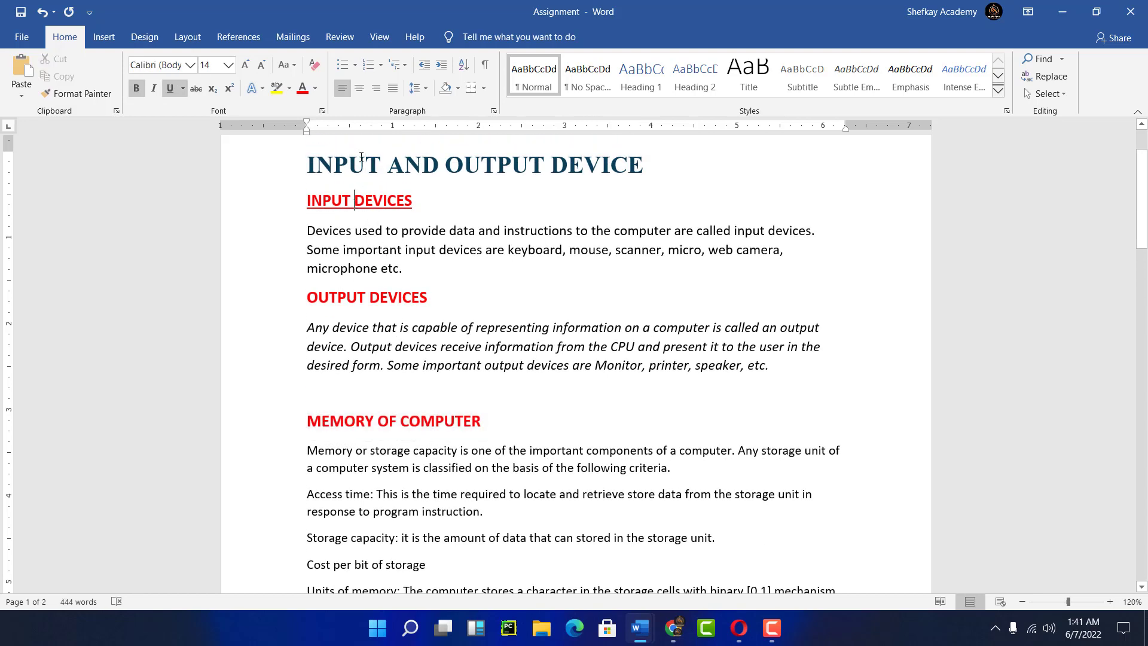
# Review the font, size and style of the title, the input and output headings, and the paragraphs beneath them.
pyautogui.click(357, 162)
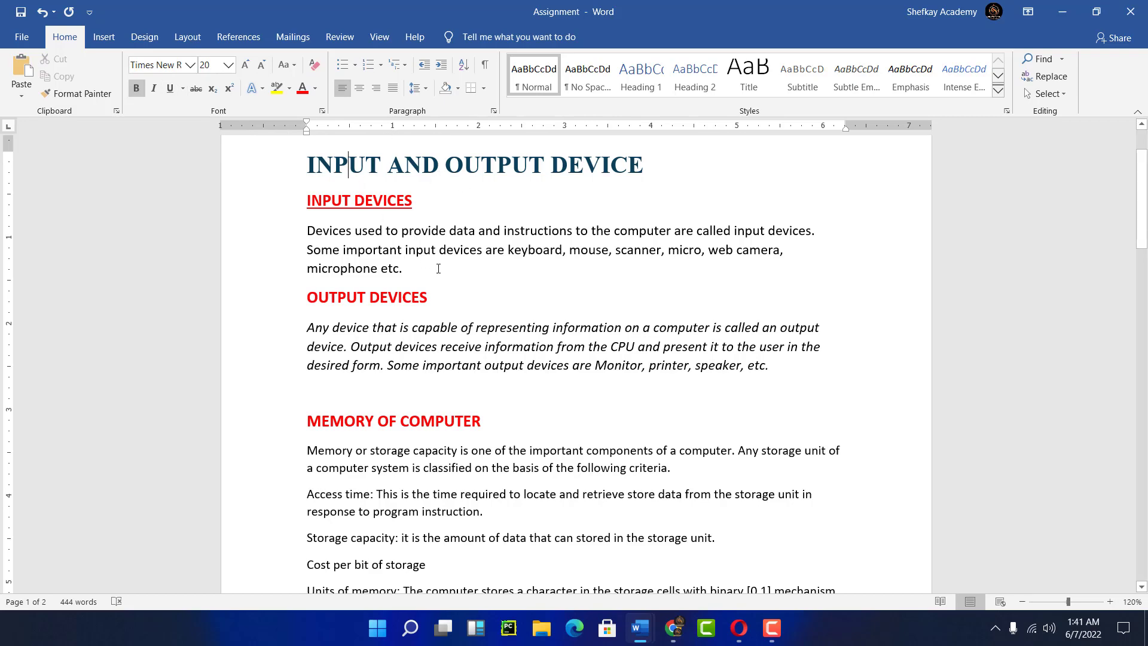
pyautogui.scroll(-3, 359, 246)
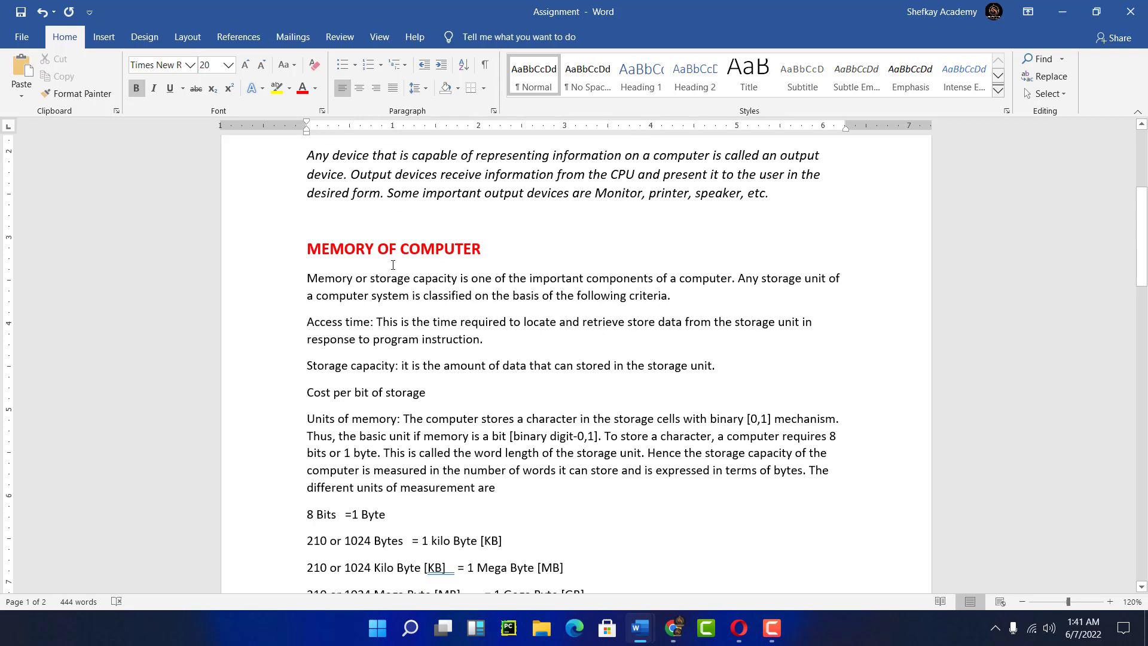
pyautogui.scroll(1, 389, 264)
pyautogui.scroll(-4, 387, 257)
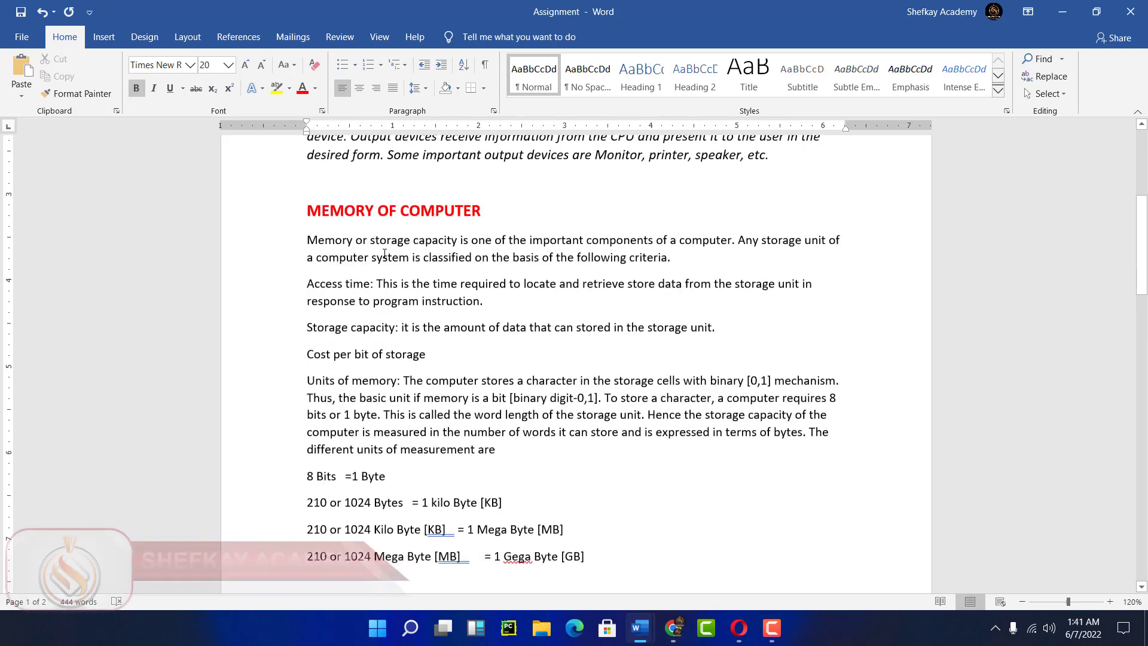
pyautogui.scroll(4, 385, 250)
pyautogui.scroll(4, 386, 249)
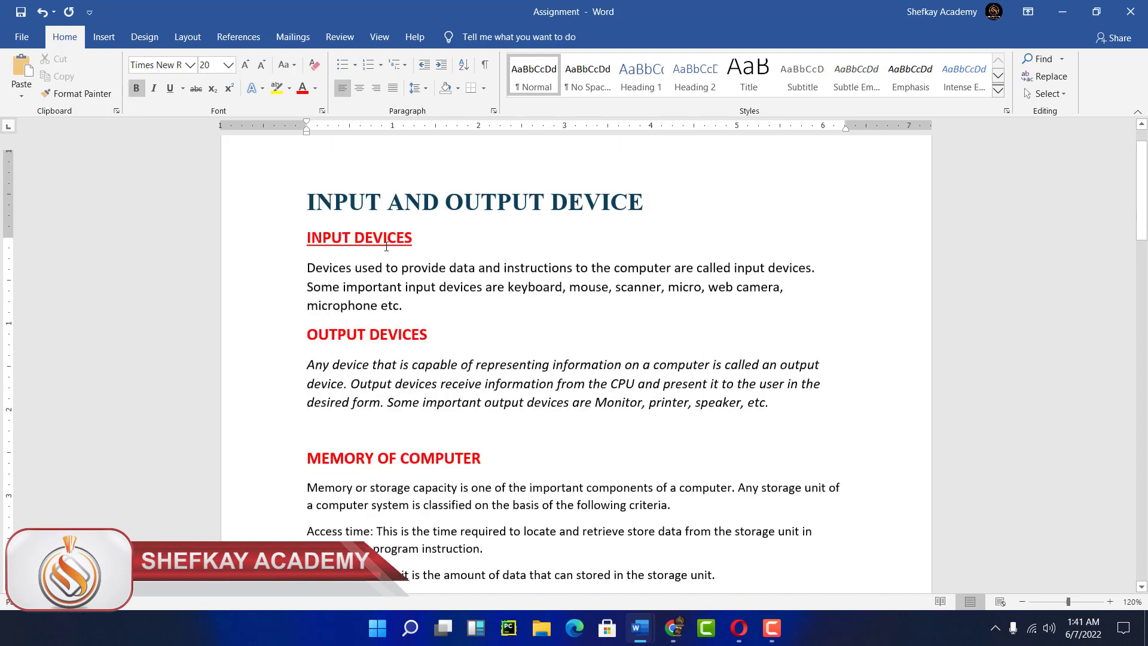
pyautogui.click(395, 411)
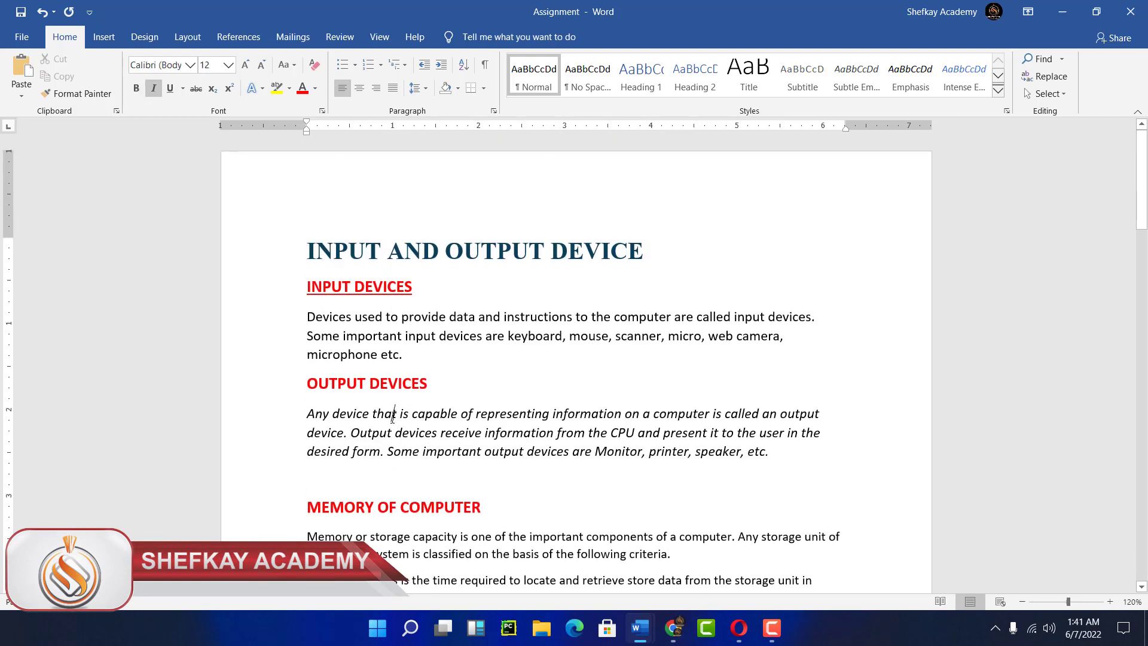
pyautogui.click(386, 316)
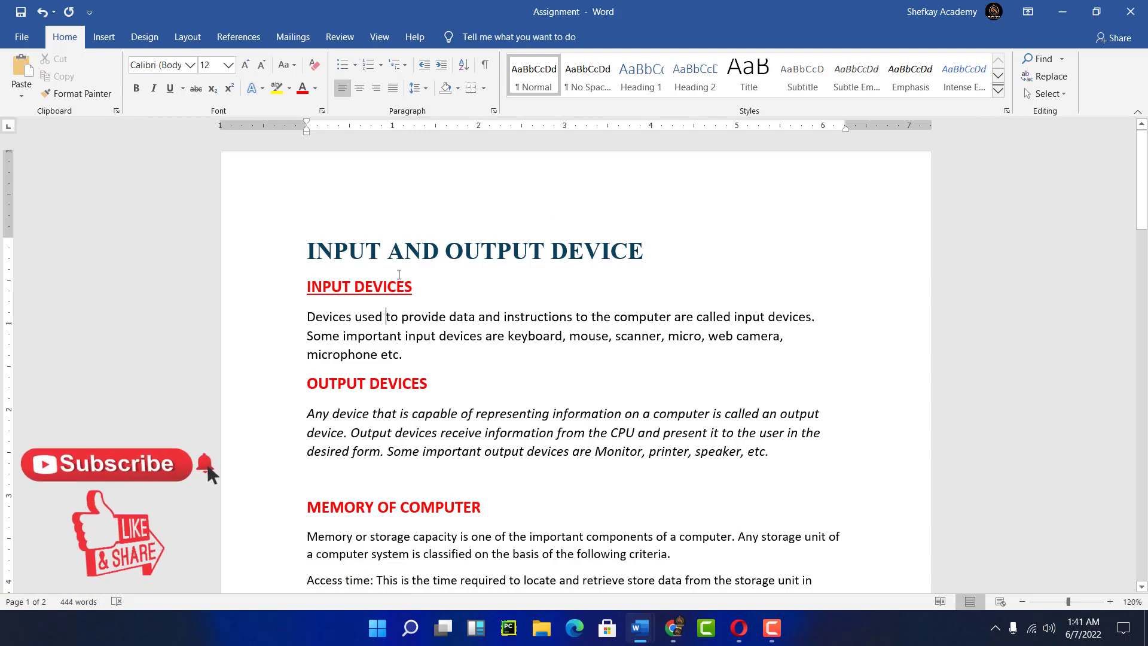
pyautogui.click(350, 251)
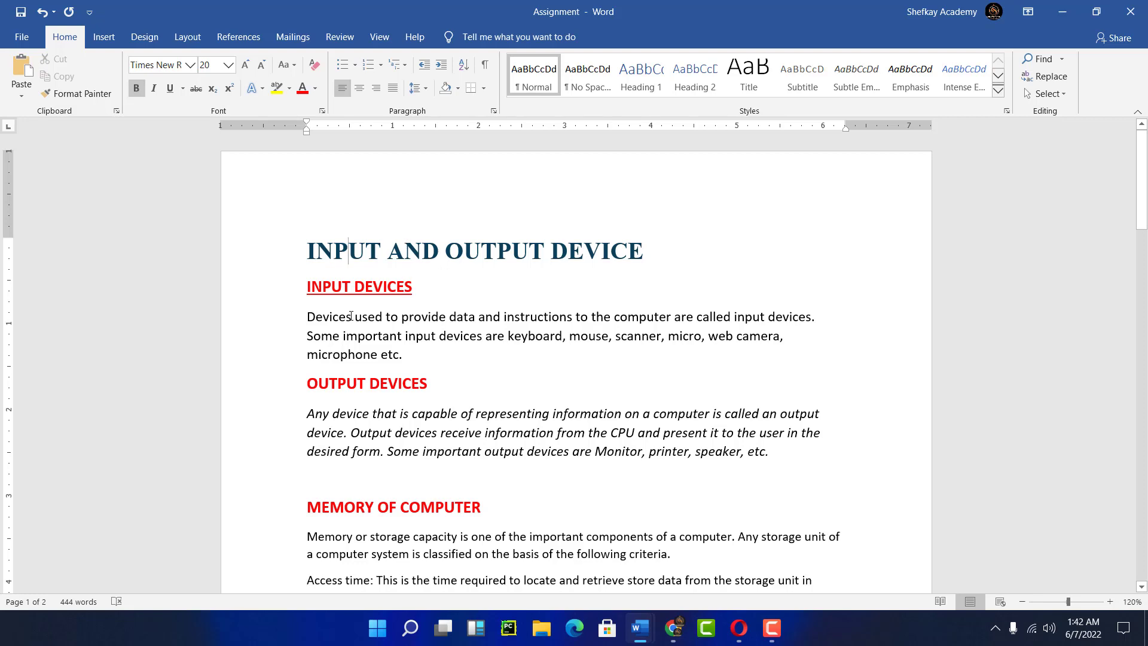
pyautogui.moveTo(305, 287); pyautogui.dragTo(409, 288)
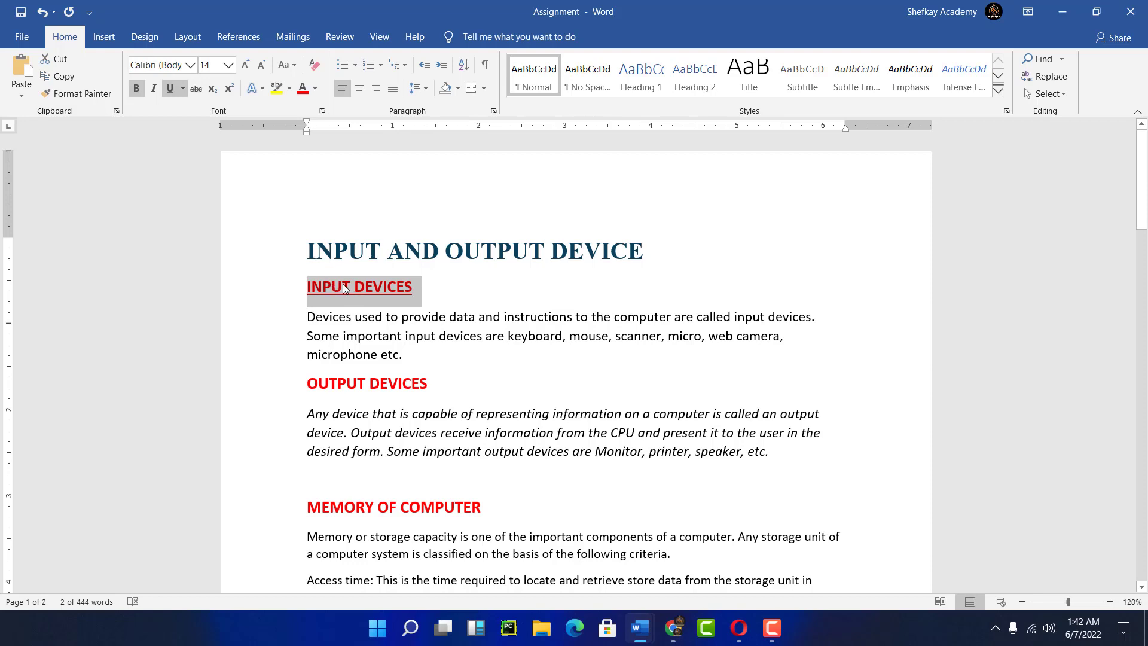
pyautogui.click(385, 330)
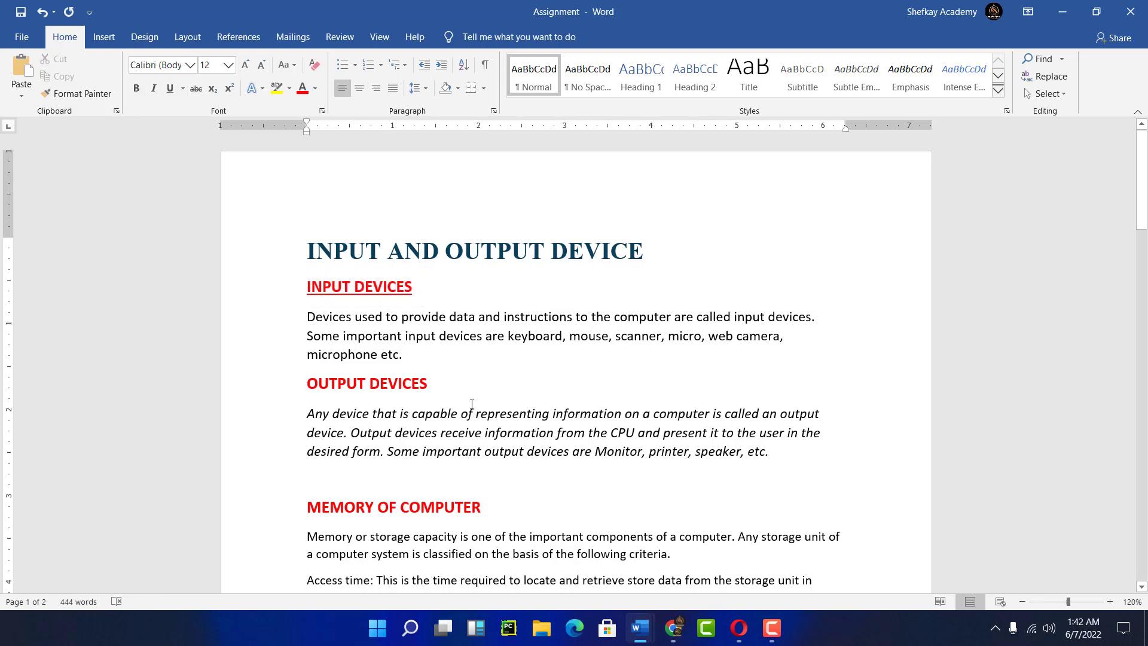
pyautogui.click(386, 427)
# Delete the empty line above the "MEMORY OF COMPUTER" heading.
pyautogui.scroll(-3, 427, 429)
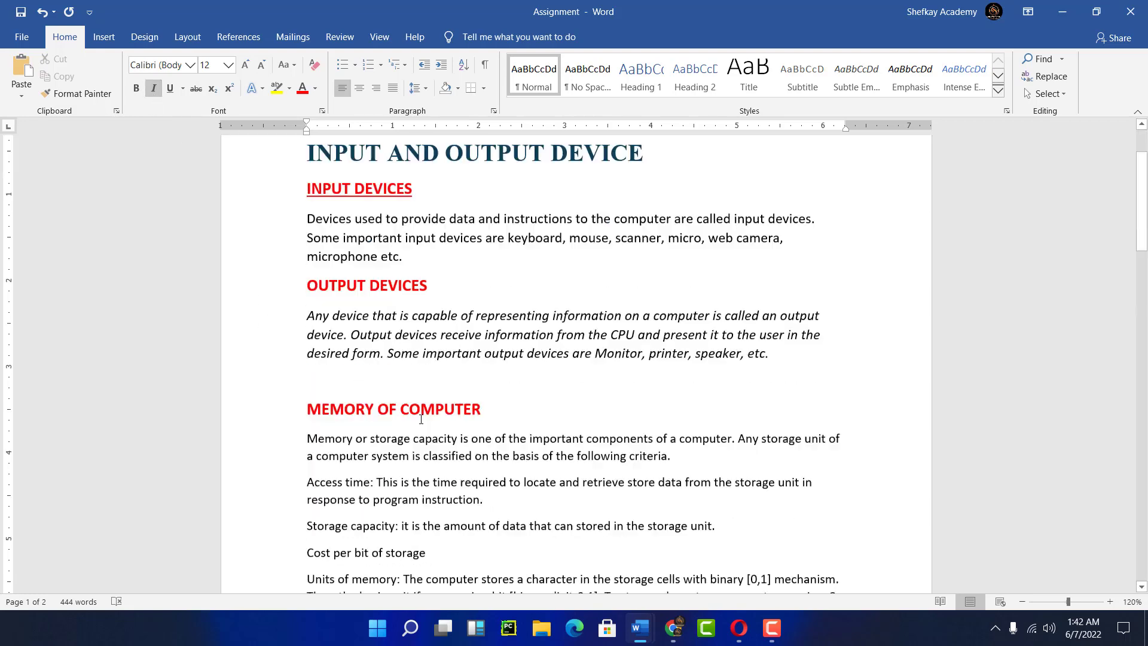
pyautogui.click(354, 347)
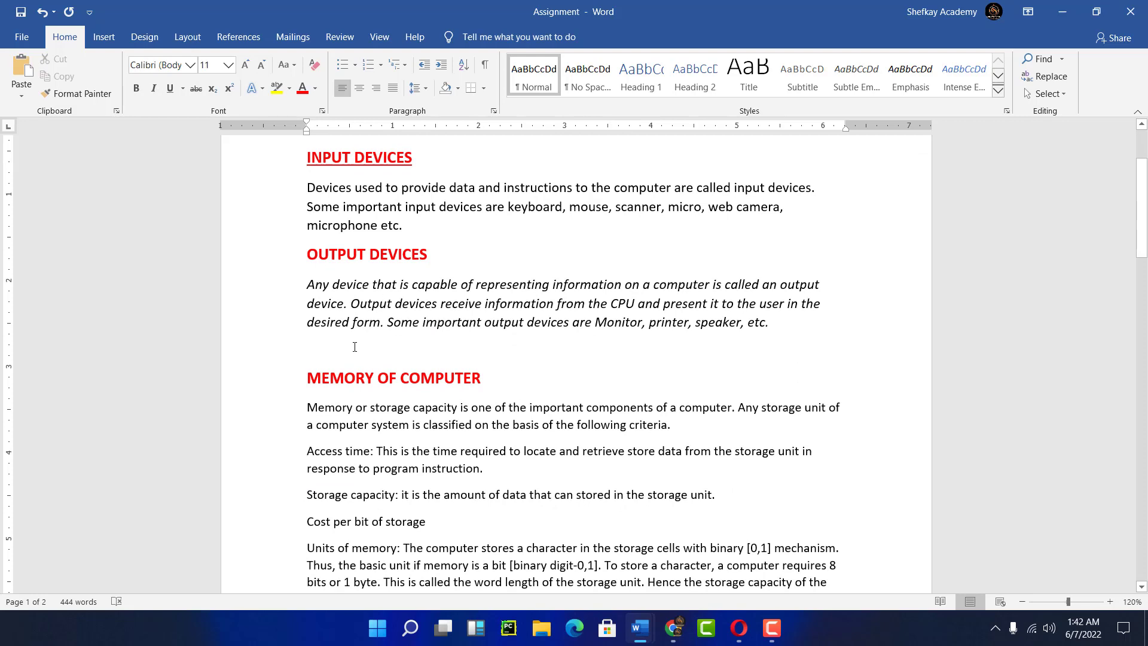
pyautogui.press('Delete')
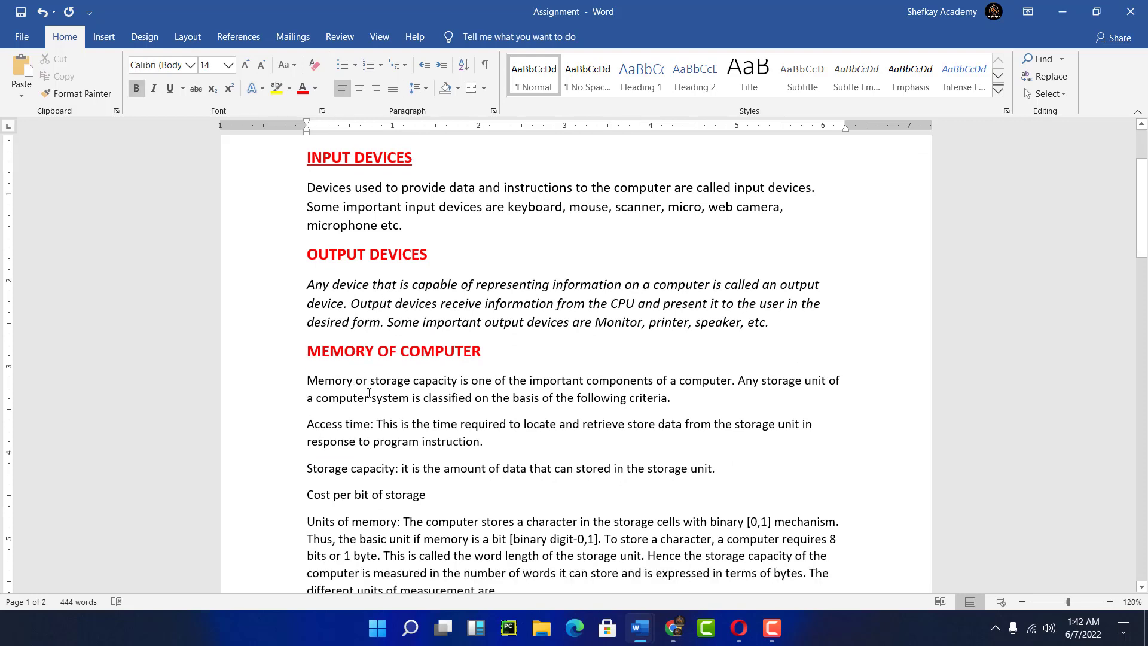
pyautogui.click(368, 396)
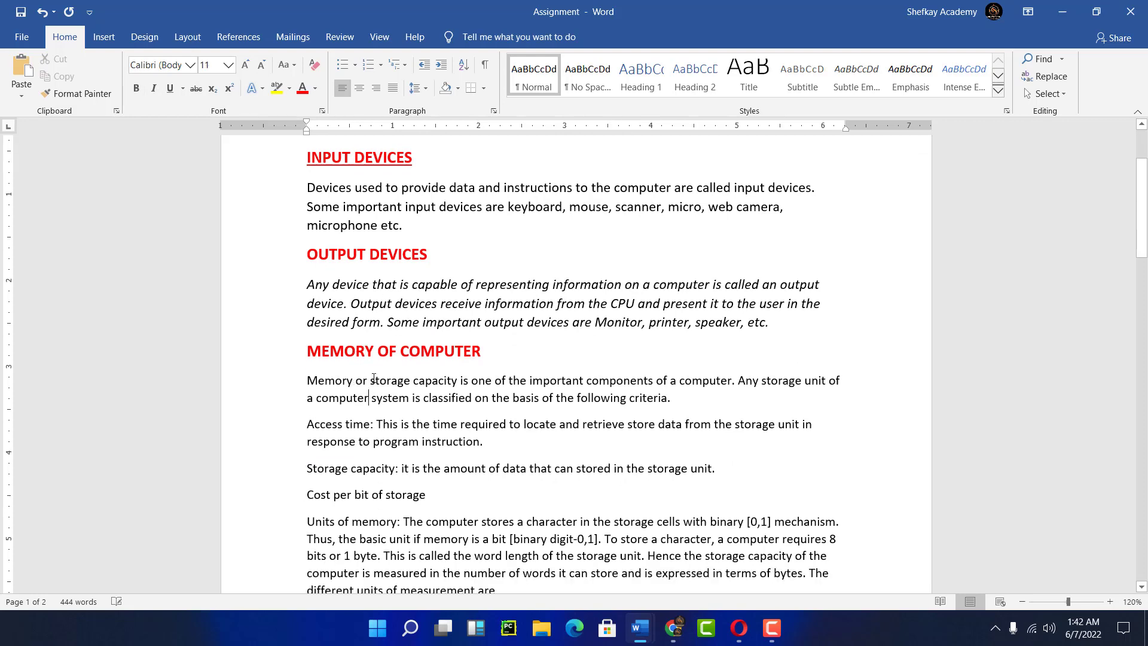
# Set the three paragraphs below the "MEMORY OF COMPUTER" heading, through "Storage capacity", to font size 72.
pyautogui.click(379, 304)
pyautogui.click(375, 440)
pyautogui.scroll(-4, 346, 406)
pyautogui.scroll(2, 341, 367)
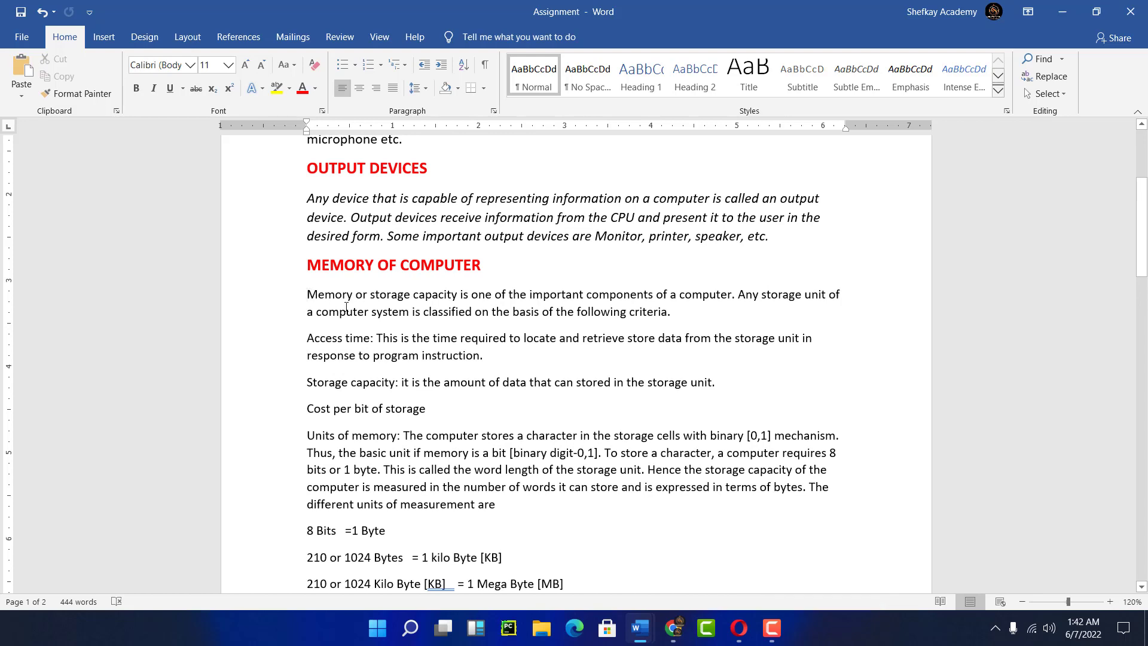
pyautogui.moveTo(314, 297); pyautogui.dragTo(804, 379)
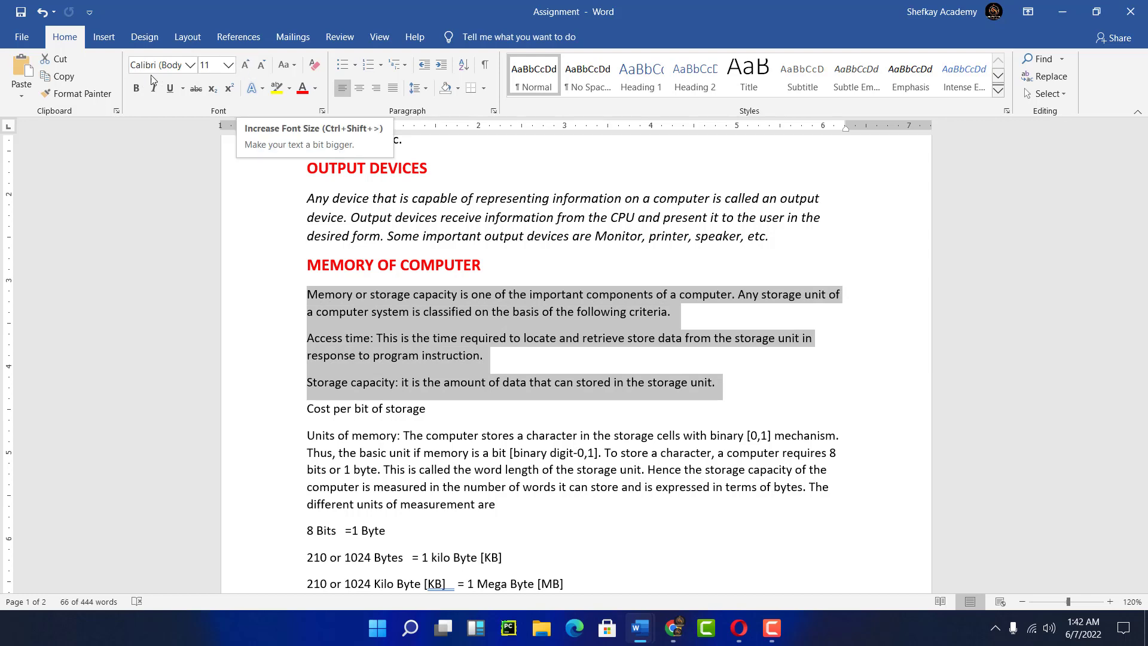
pyautogui.click(228, 65)
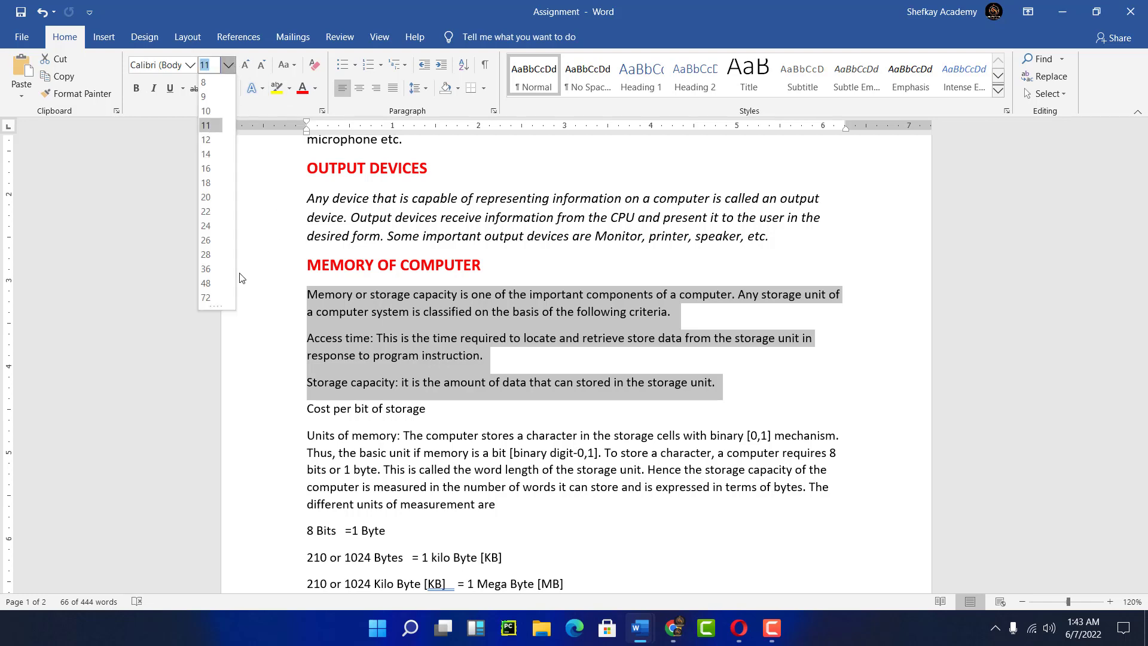
pyautogui.click(212, 297)
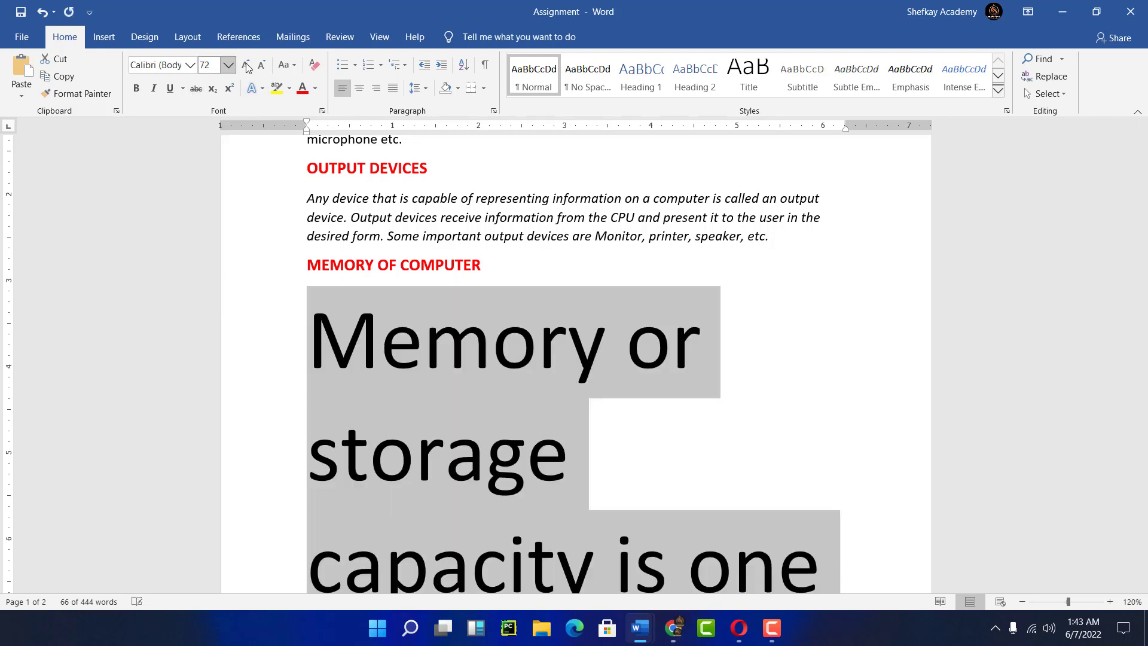
# Enlarge the selected memory paragraphs one size increment at a time, up to font size 130.
pyautogui.click(245, 65)
pyautogui.click(246, 65)
pyautogui.click(245, 66)
pyautogui.click(246, 65)
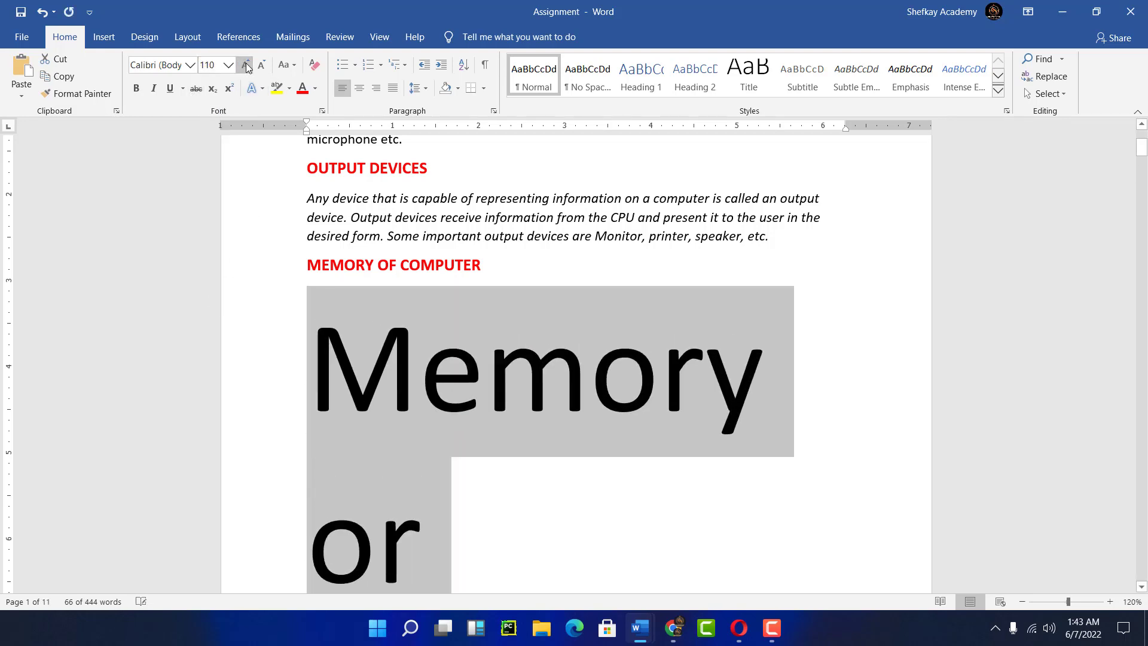
pyautogui.click(245, 67)
pyautogui.click(244, 68)
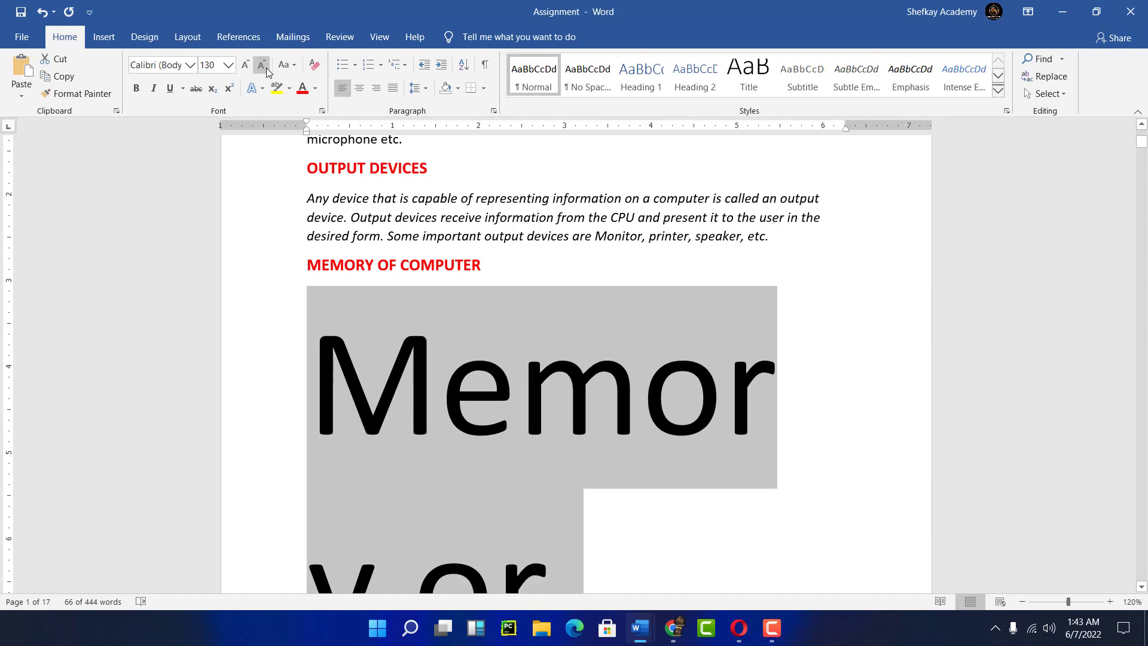
# Shrink the selected memory paragraphs one size increment at a time, down to font size 12.
pyautogui.click(262, 65)
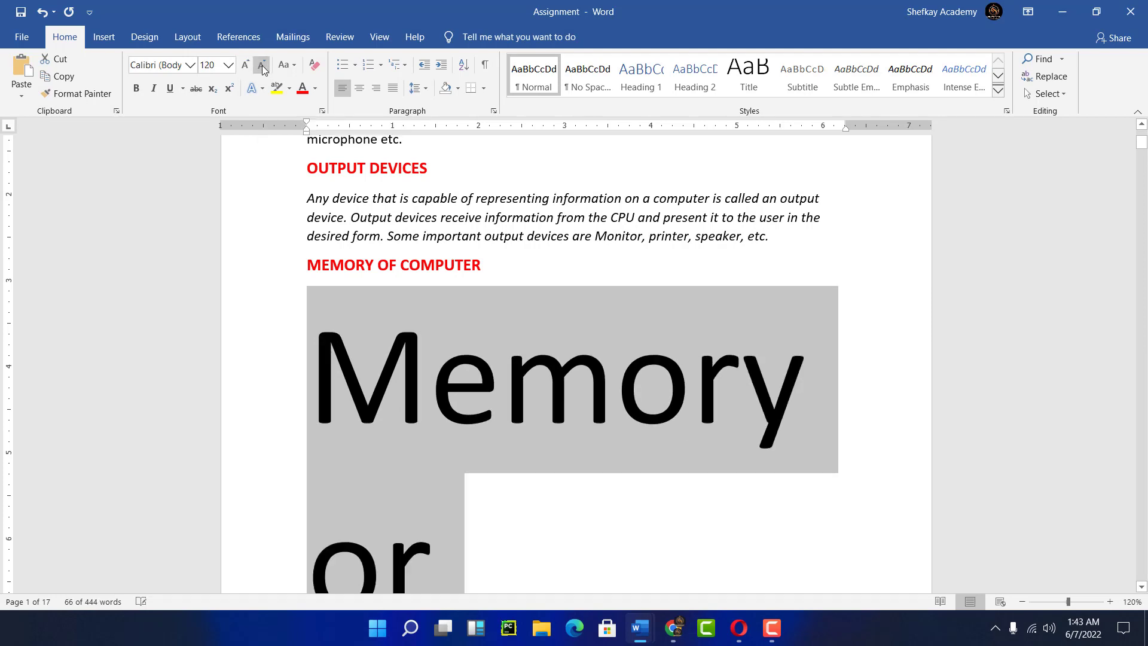
pyautogui.click(262, 65)
pyautogui.click(262, 66)
pyautogui.click(262, 66)
pyautogui.click(262, 66)
pyautogui.click(262, 66)
pyautogui.click(262, 66)
pyautogui.click(262, 66)
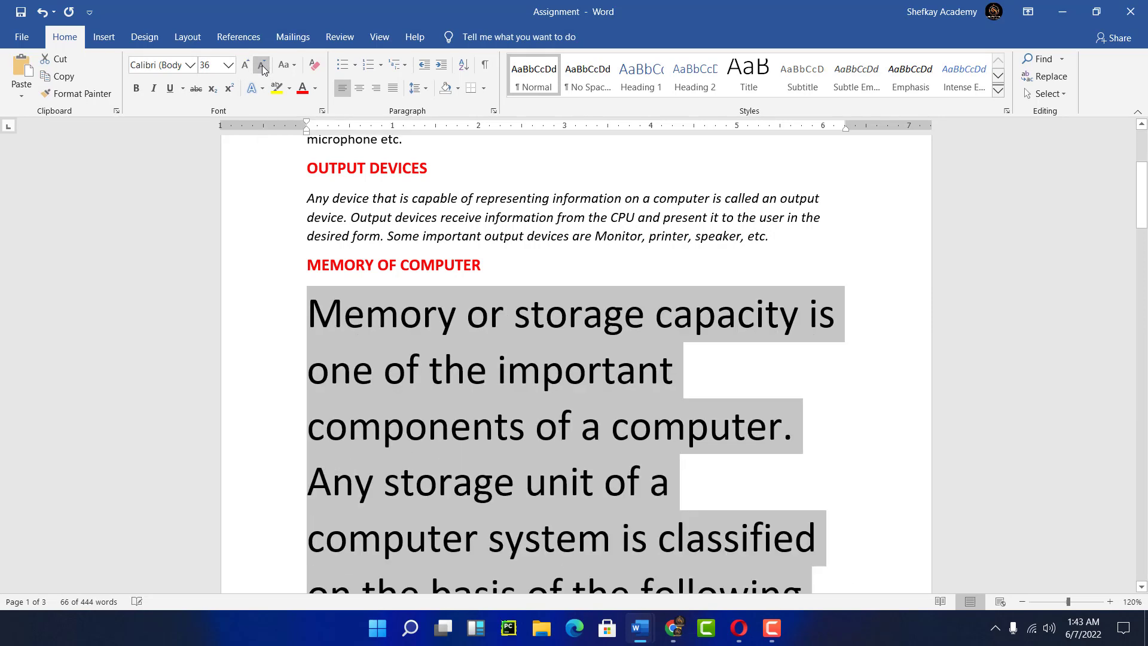
pyautogui.click(262, 66)
pyautogui.click(262, 65)
pyautogui.click(262, 65)
pyautogui.click(262, 66)
pyautogui.click(262, 65)
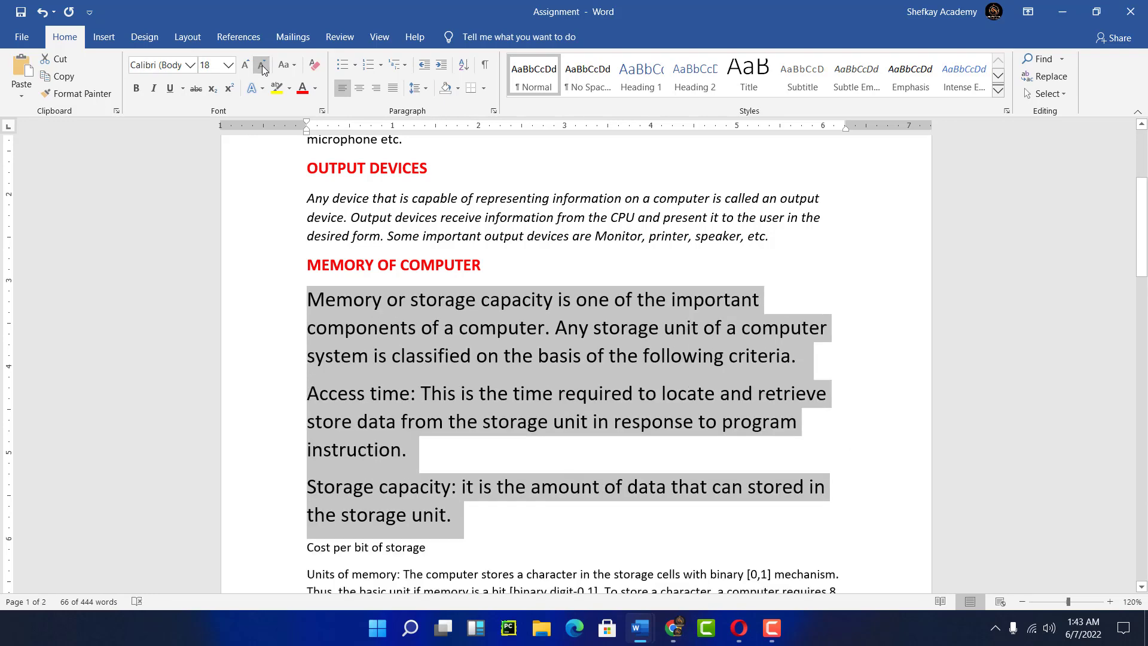
pyautogui.click(262, 65)
pyautogui.click(263, 66)
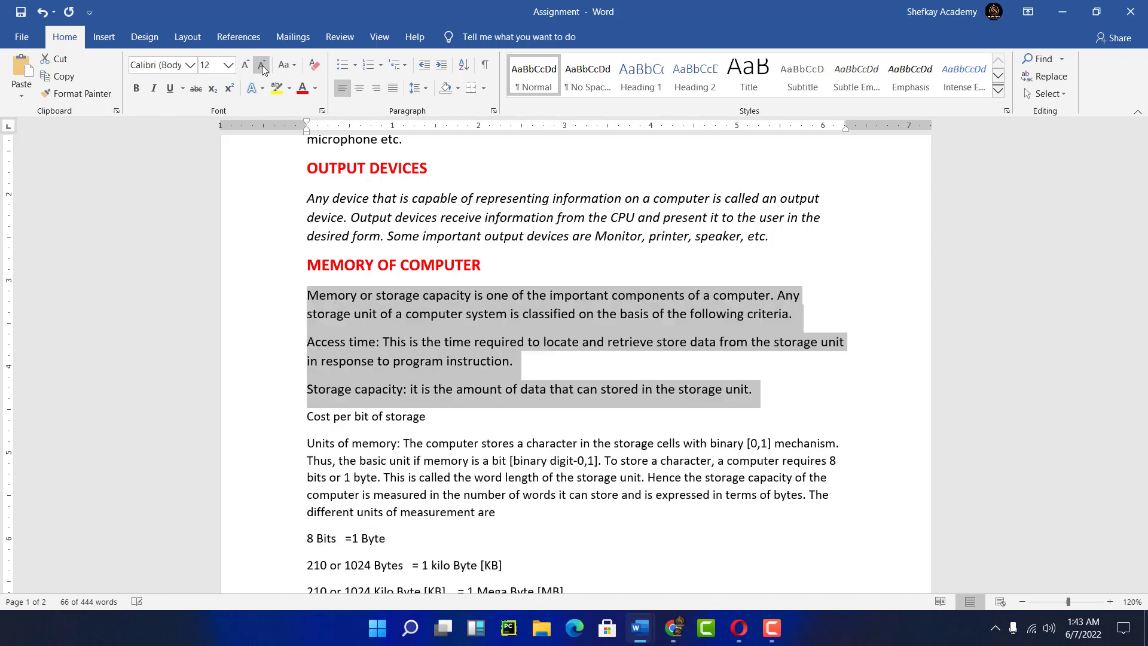
# Shrink the selected memory paragraphs further, one increment at a time, down to font size 4.
pyautogui.click(263, 66)
pyautogui.click(262, 66)
pyautogui.click(262, 66)
pyautogui.click(262, 65)
pyautogui.click(262, 66)
pyautogui.click(262, 65)
pyautogui.click(263, 65)
pyautogui.click(262, 65)
pyautogui.click(263, 66)
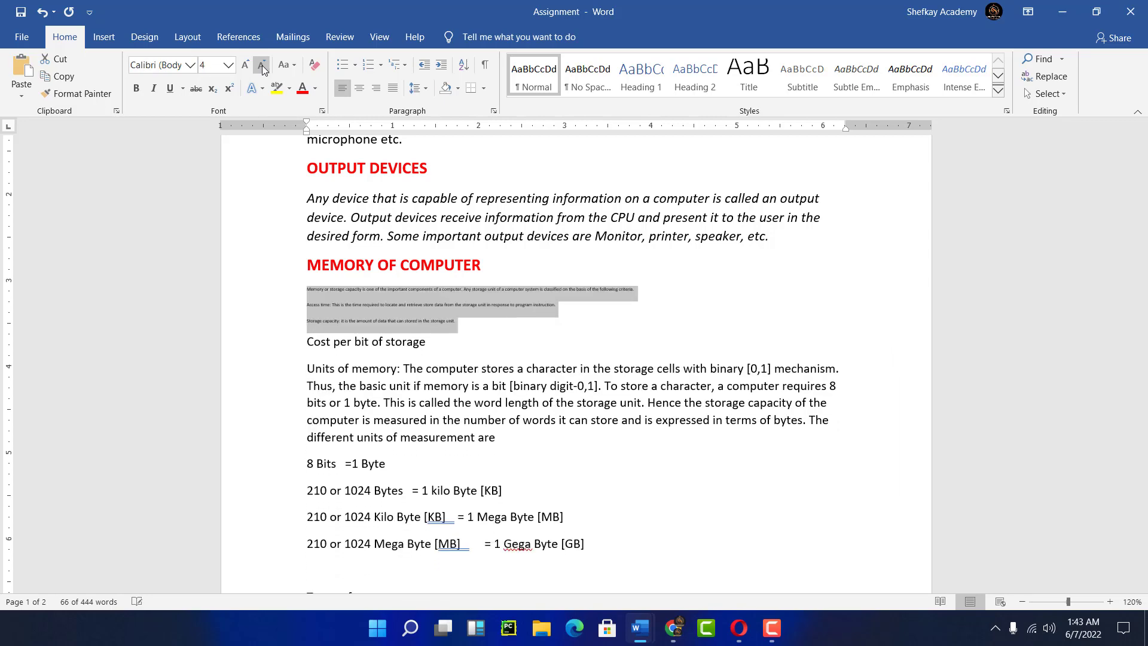
# Undo the font size reductions made below 12 points on the memory paragraphs.
pyautogui.hotkey('ctrl', 'z')
pyautogui.hotkey('ctrl', 'z')
pyautogui.hotkey('ctrl', 'z')
pyautogui.hotkey('ctrl', 'z')
pyautogui.hotkey('ctrl', 'z')
pyautogui.hotkey('ctrl', 'z')
pyautogui.hotkey('ctrl', 'z')
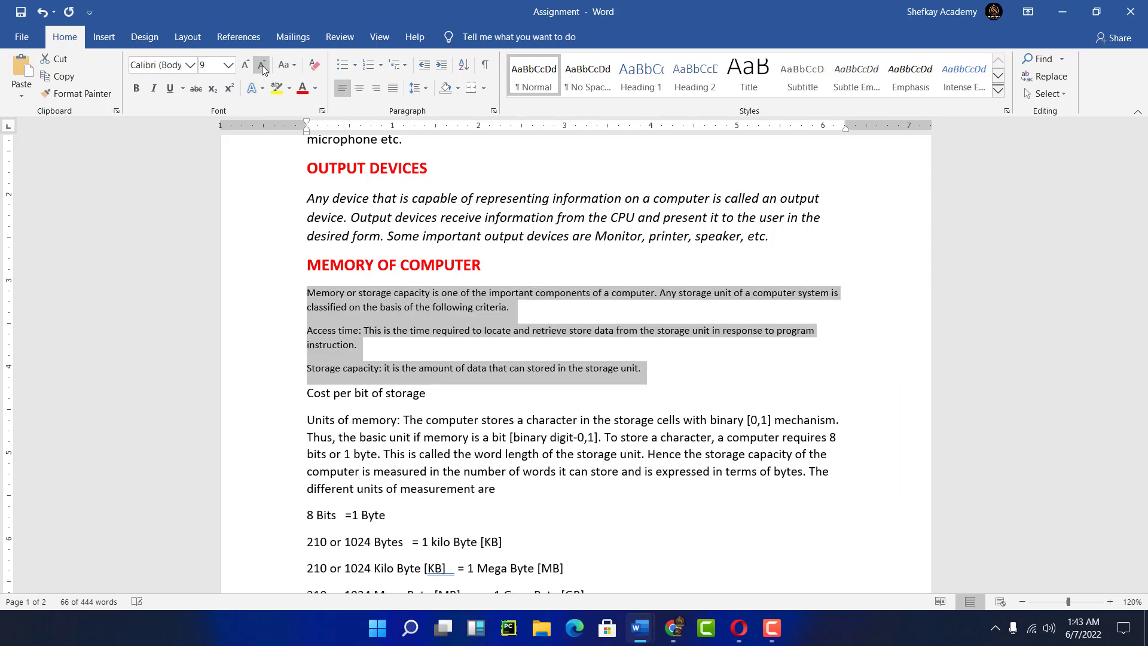
pyautogui.hotkey('ctrl', 'z')
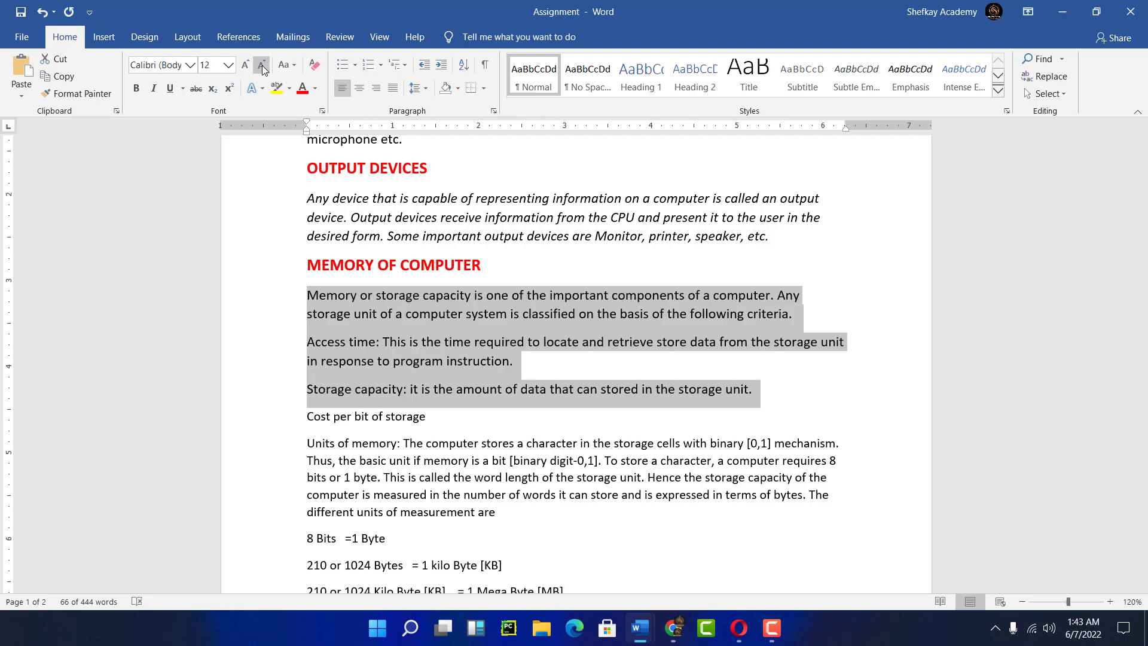
# Set the "Cost per bit of storage" line to font size 12.
pyautogui.scroll(-3, 443, 289)
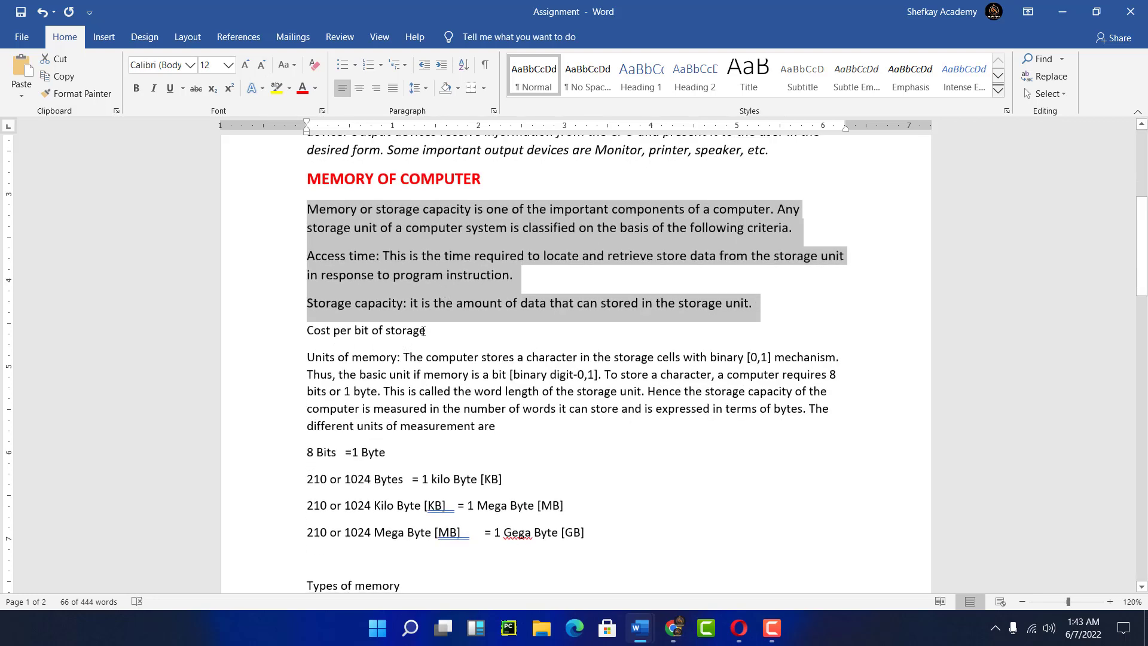
pyautogui.click(427, 331)
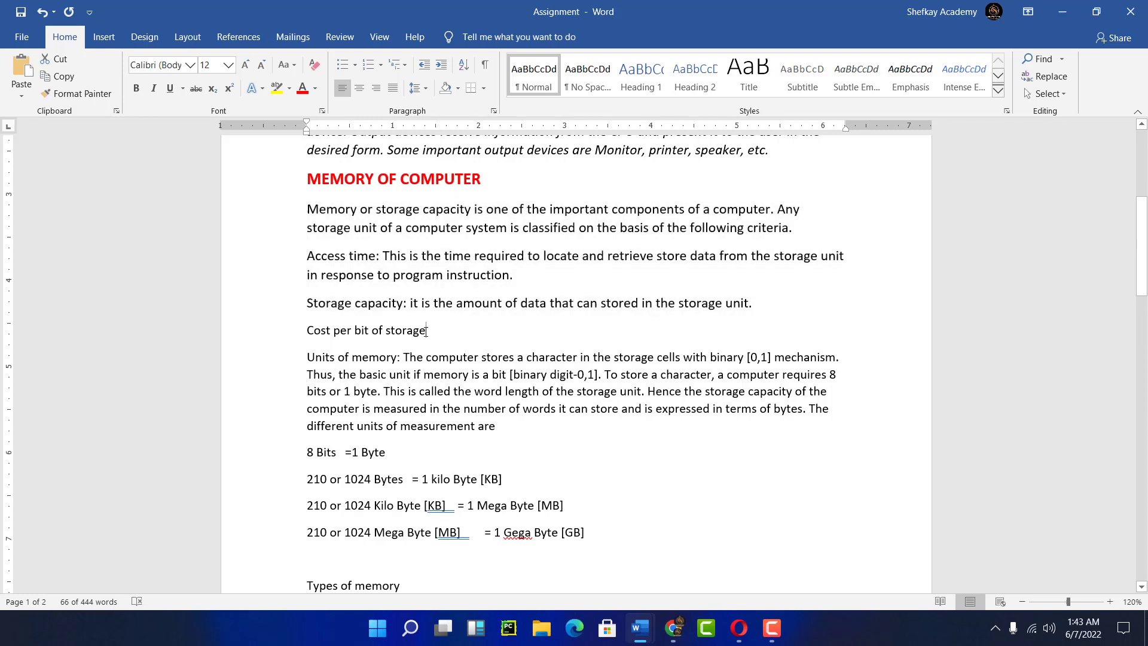
pyautogui.moveTo(427, 332); pyautogui.dragTo(301, 330)
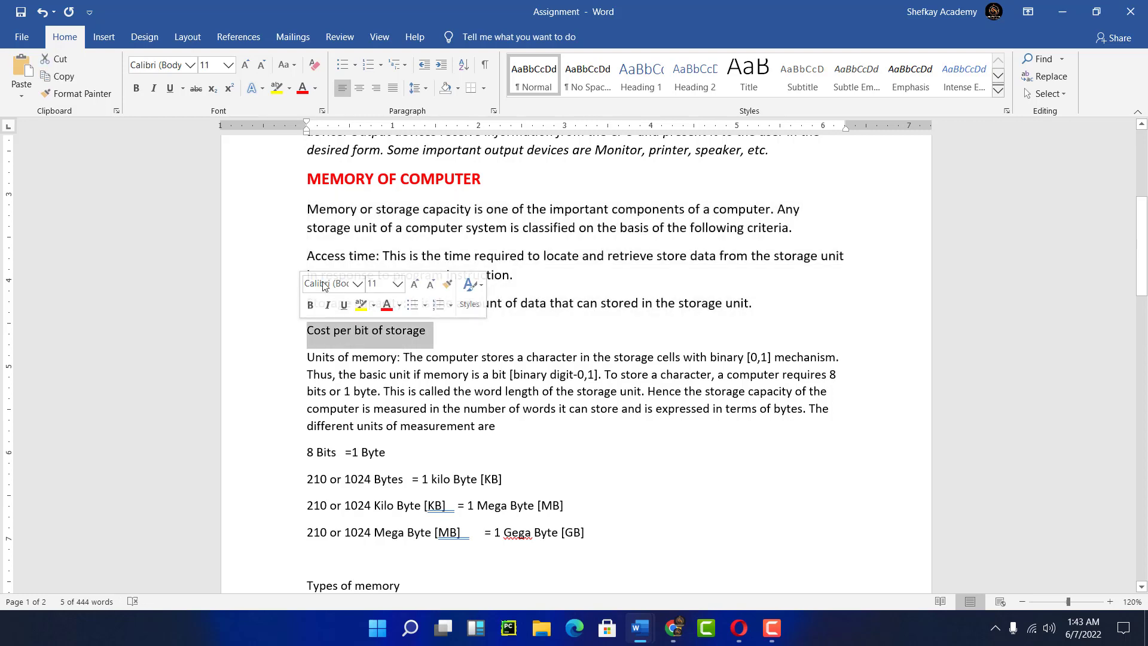
pyautogui.click(227, 66)
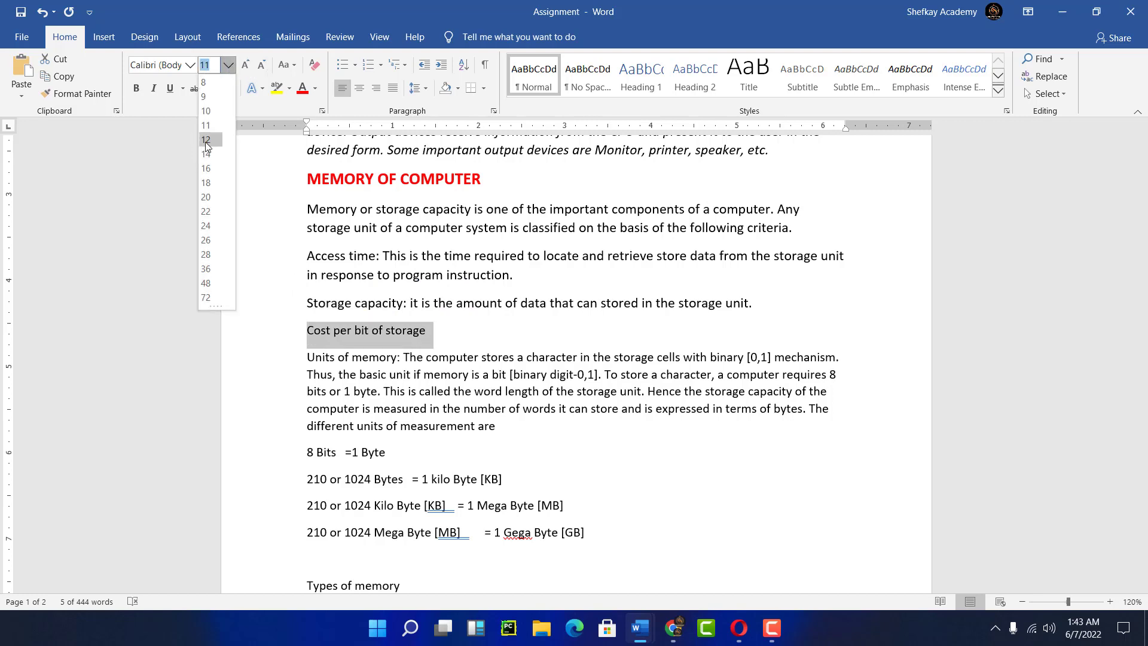
pyautogui.press('Escape')
pyautogui.write('12')
pyautogui.press('Return')
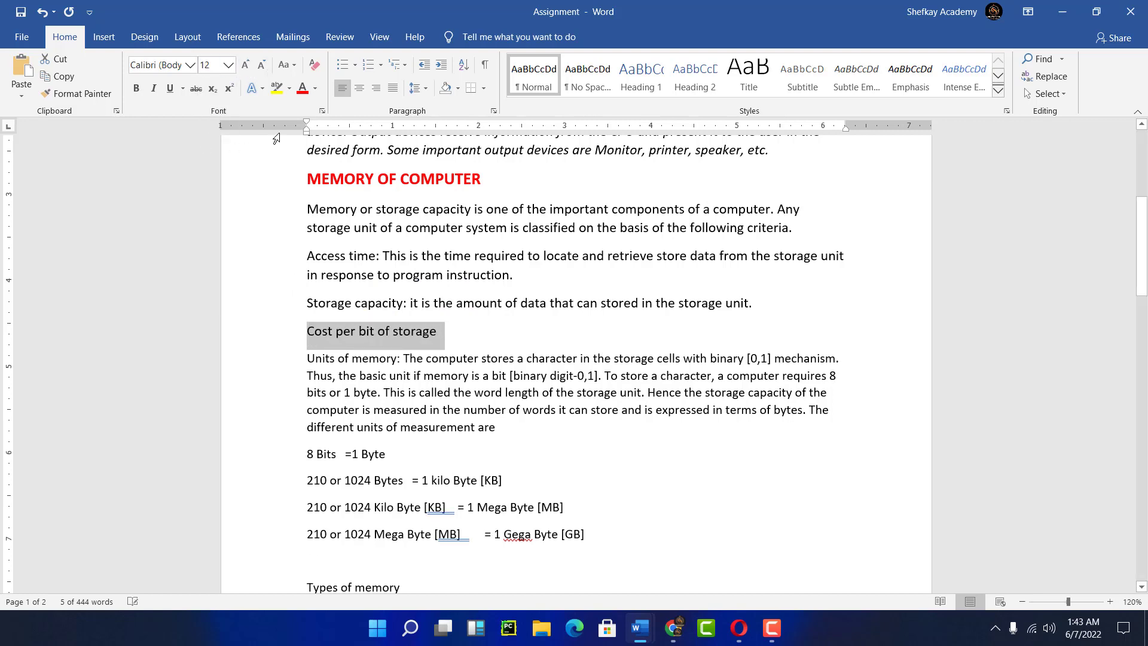
# Apply the standard Blue font color and bold to the "Cost per bit of storage" line.
pyautogui.click(315, 93)
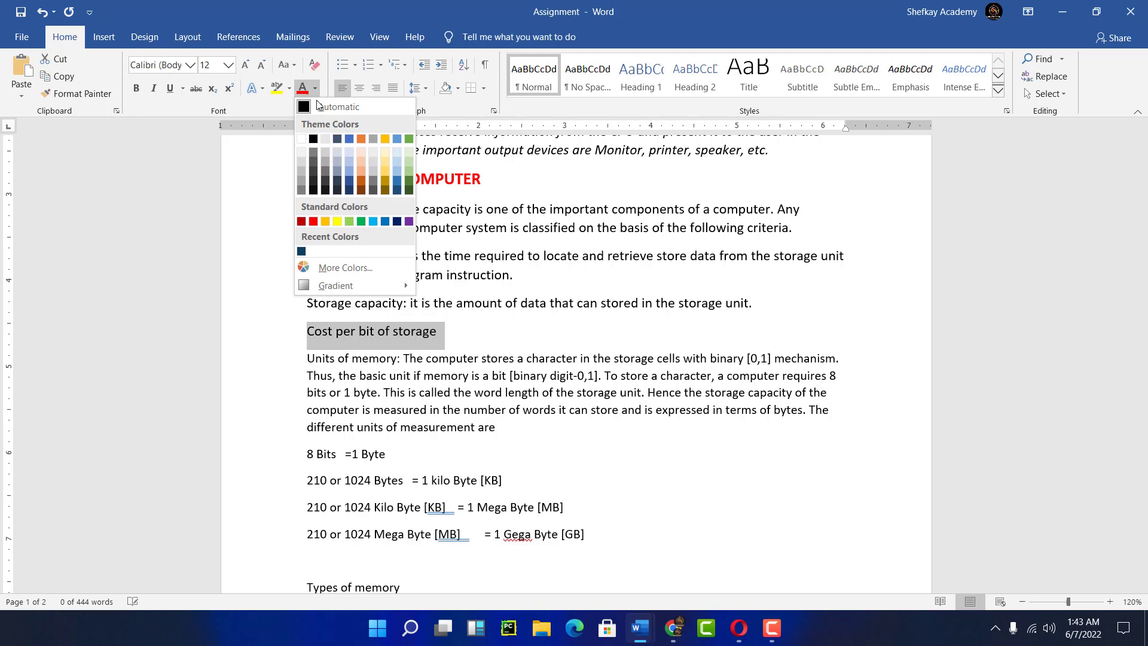
pyautogui.click(384, 222)
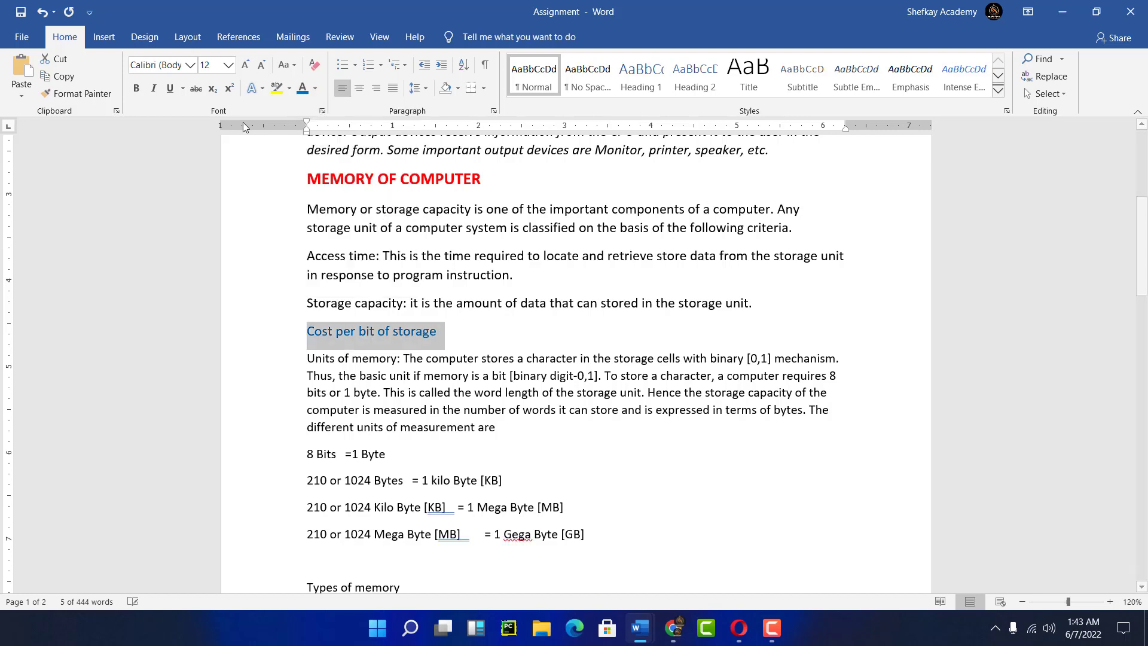
pyautogui.click(136, 89)
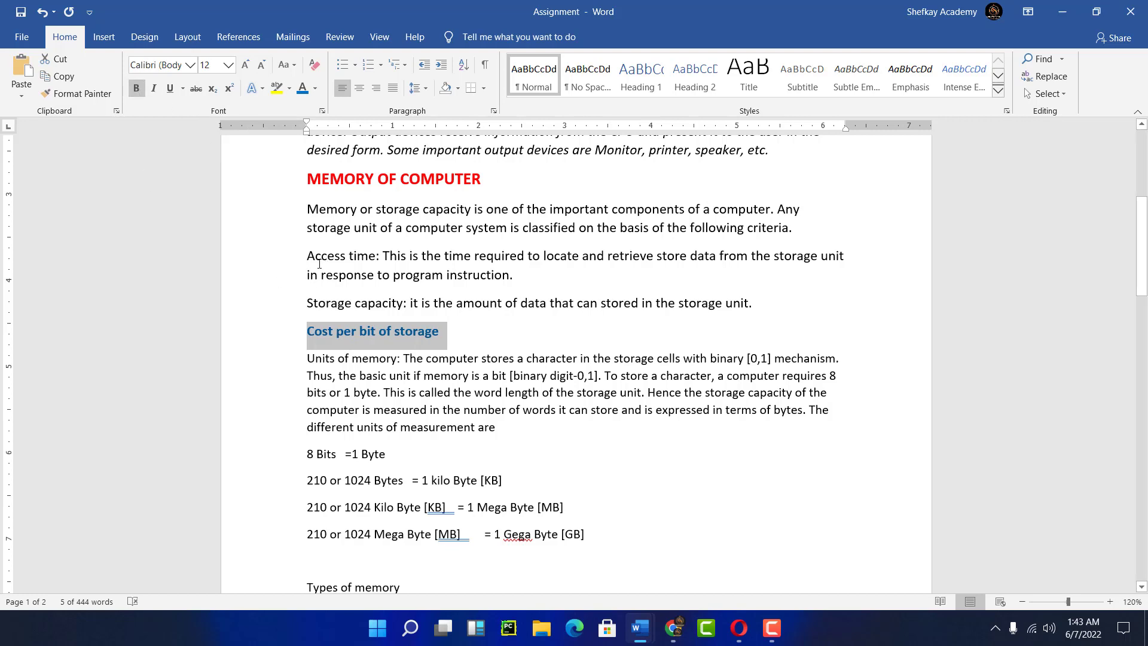
pyautogui.scroll(-1, 371, 378)
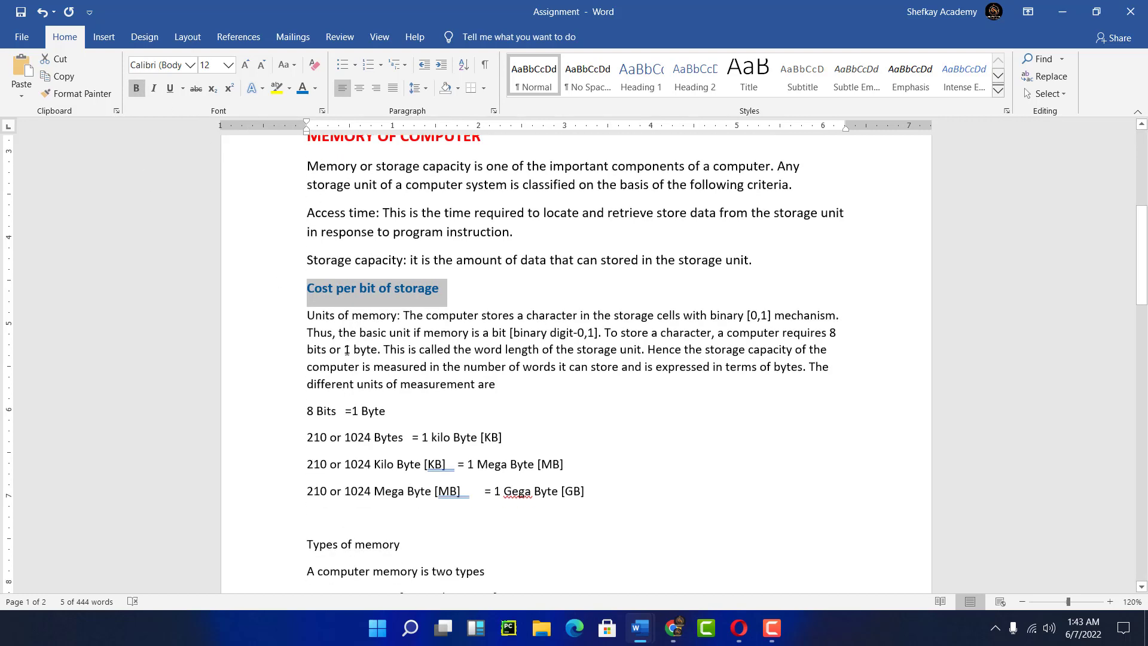
# Increase the font size of the text from the "Units of memory" paragraph through the Gega Byte line to 12.
pyautogui.click(349, 332)
pyautogui.moveTo(321, 321); pyautogui.dragTo(628, 499)
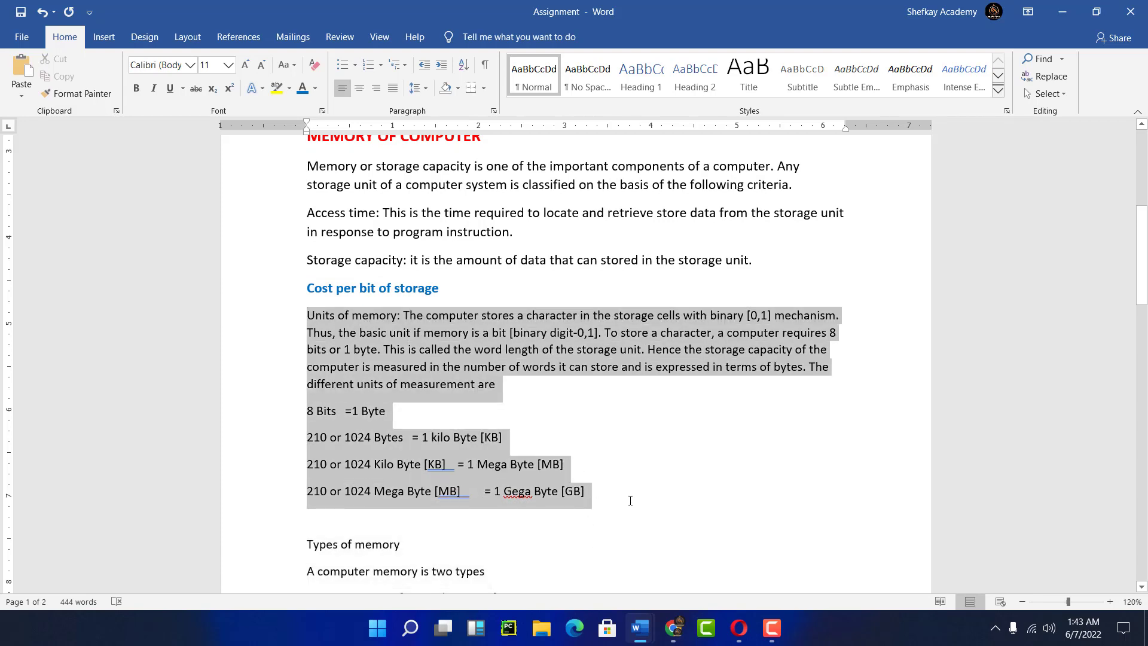
pyautogui.click(245, 66)
# Copy the formatting of the "OUTPUT DEVICES" heading onto the "Types of memory" line with Format Painter.
pyautogui.scroll(-2, 436, 406)
pyautogui.scroll(-5, 436, 407)
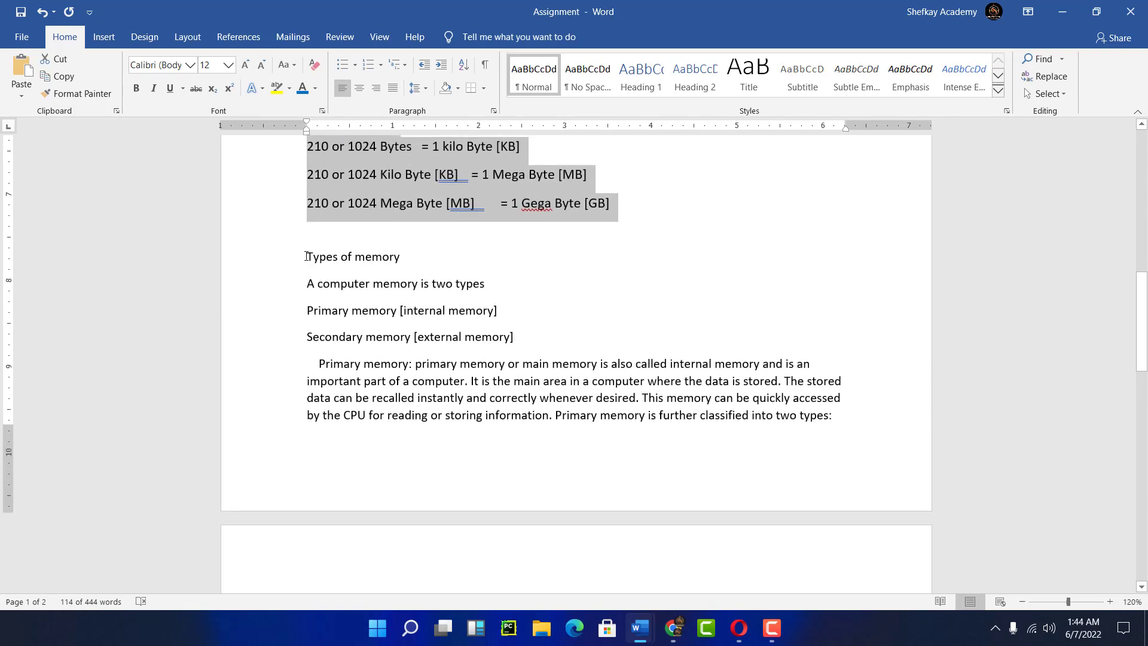
pyautogui.moveTo(306, 256); pyautogui.dragTo(407, 257)
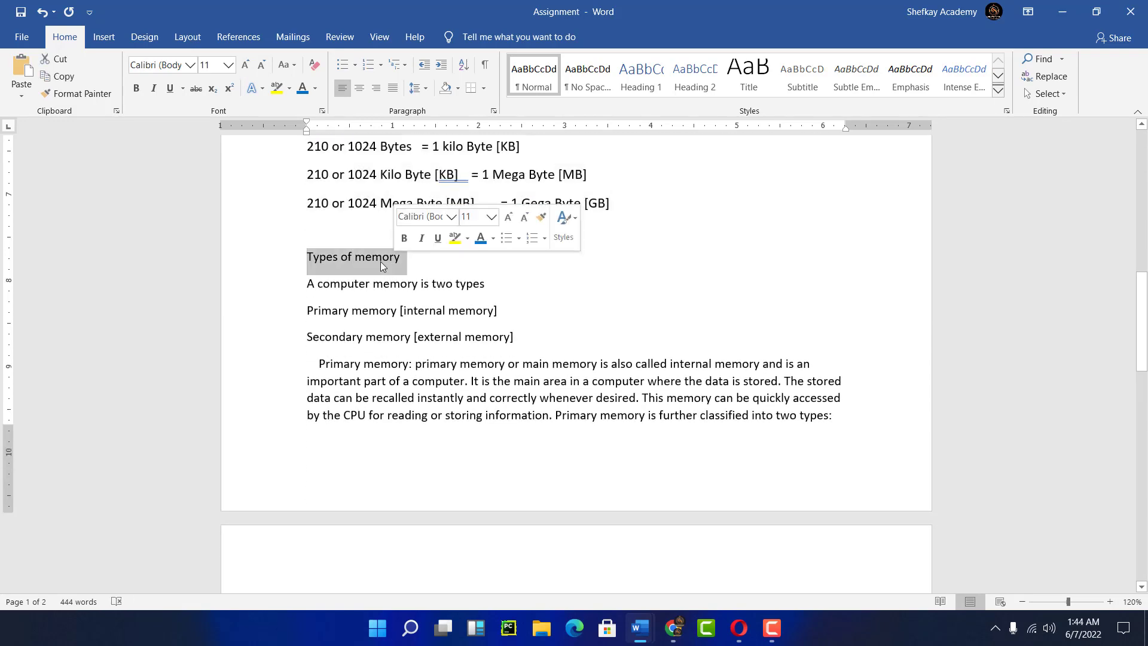
pyautogui.scroll(4, 381, 261)
pyautogui.scroll(4, 380, 261)
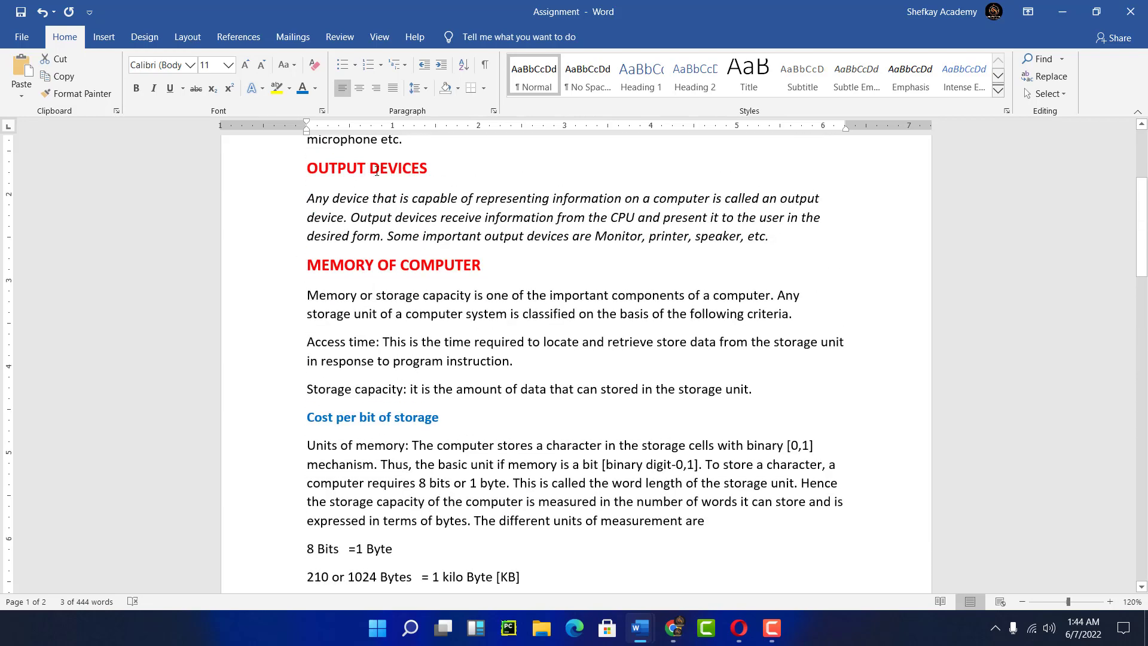
pyautogui.click(399, 168)
pyautogui.moveTo(427, 168); pyautogui.dragTo(306, 169)
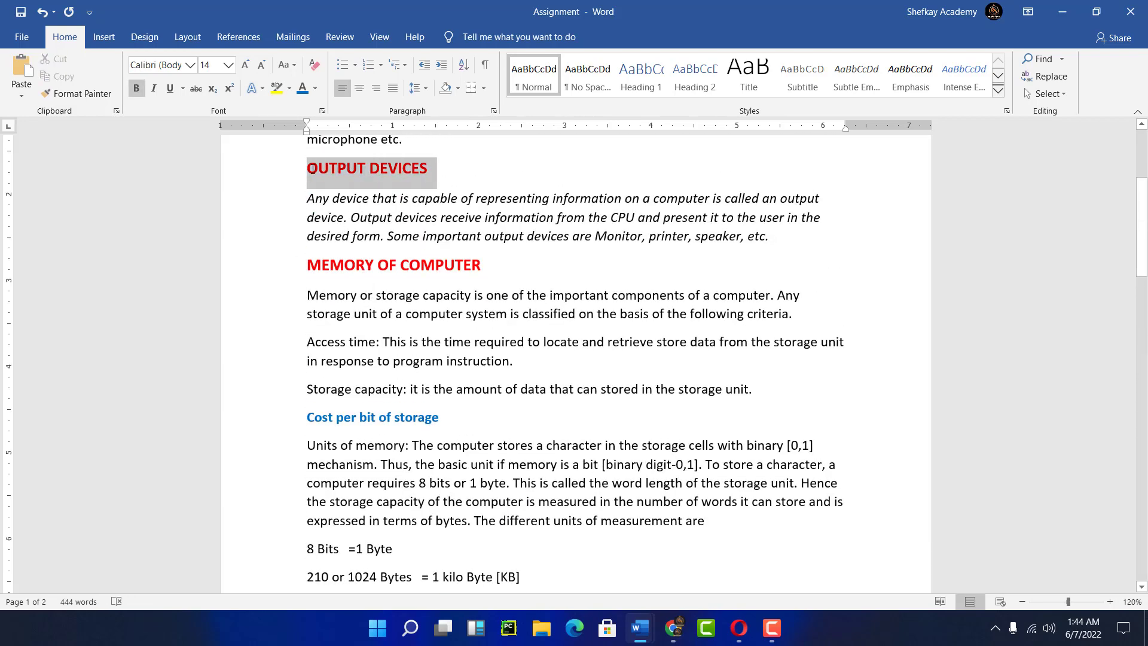
pyautogui.click(84, 94)
pyautogui.scroll(-7, 418, 311)
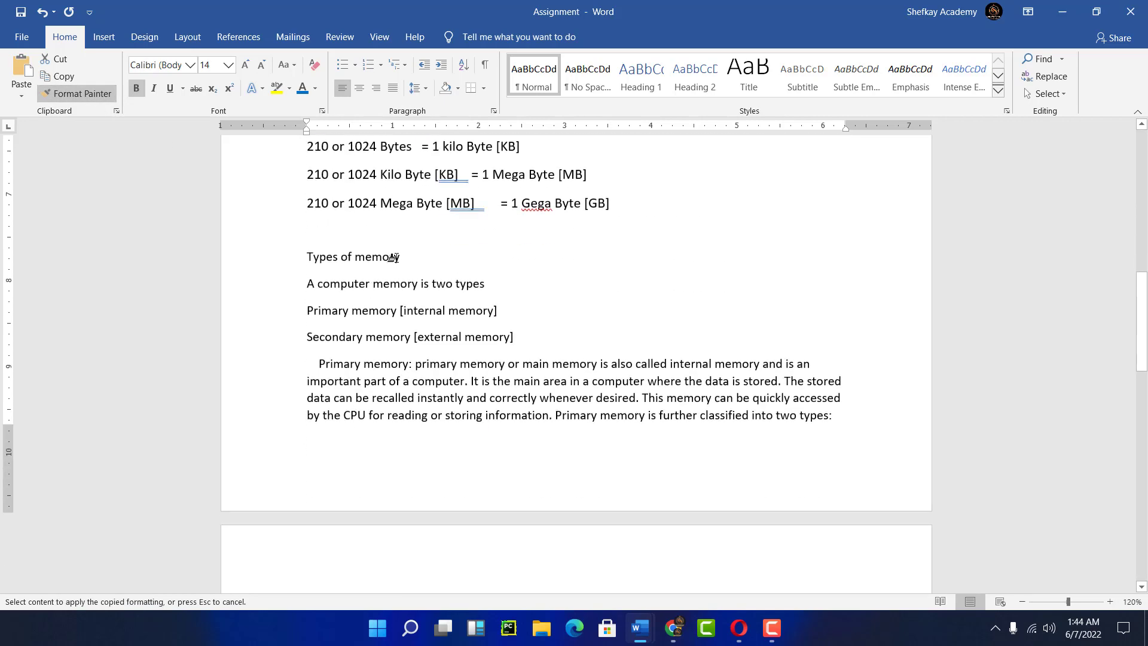
pyautogui.moveTo(371, 257); pyautogui.dragTo(301, 263)
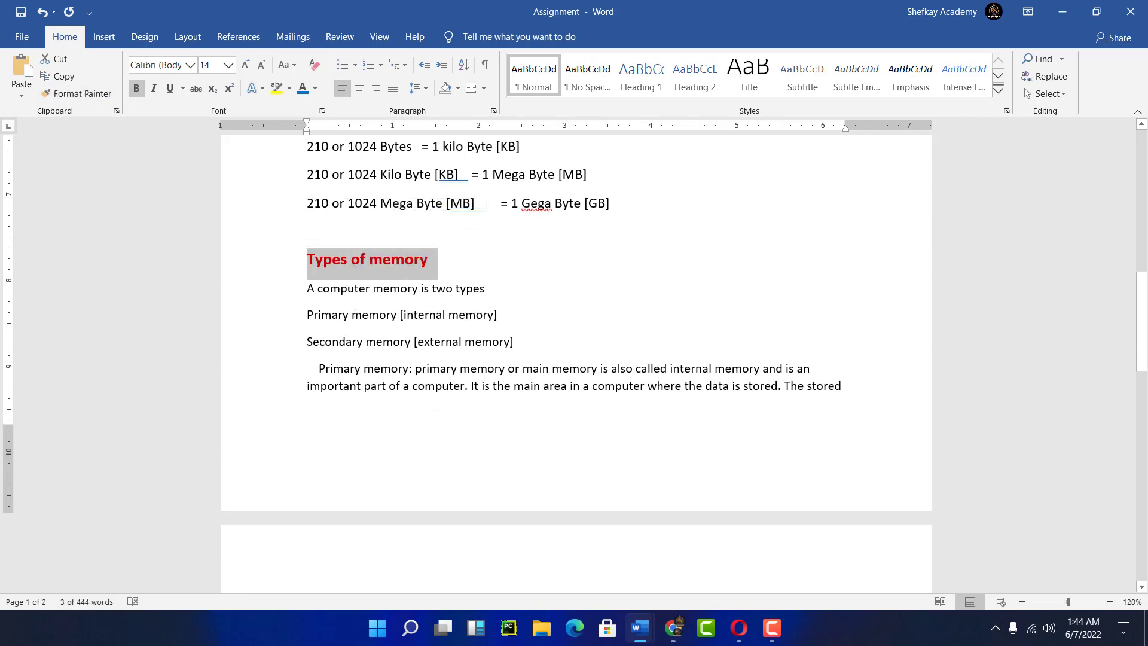
# Copy the italic paragraph formatting under "OUTPUT DEVICES" onto the three lines below "Types of memory" with Format Painter.
pyautogui.scroll(3, 441, 286)
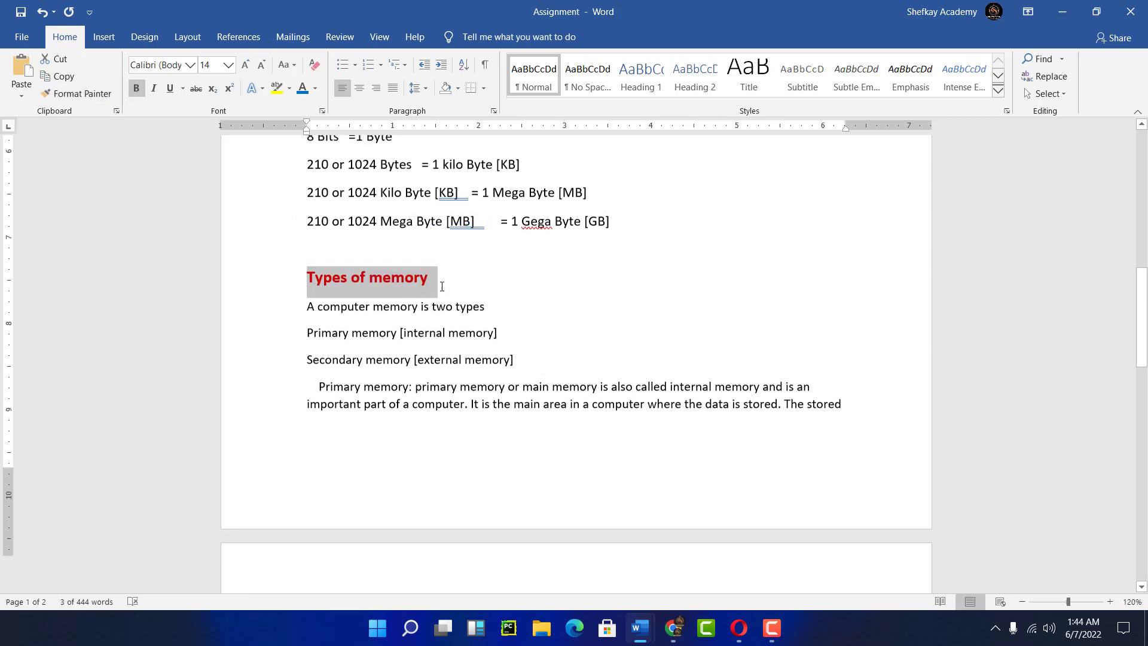
pyautogui.scroll(2, 441, 286)
pyautogui.scroll(-2, 441, 286)
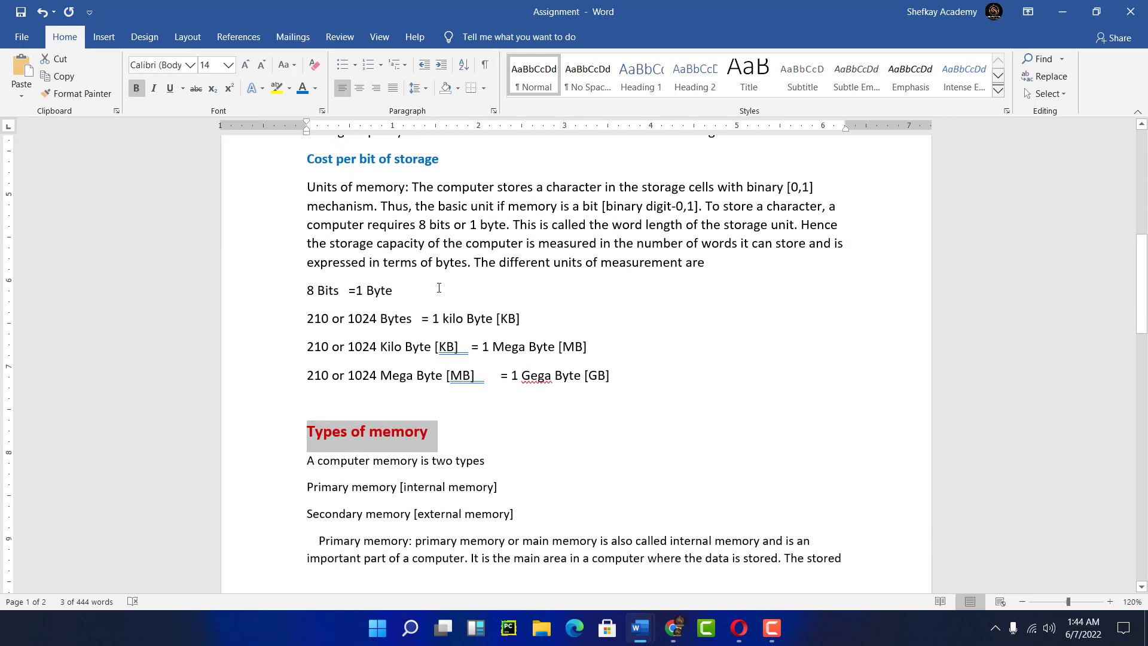
pyautogui.scroll(1, 440, 287)
pyautogui.scroll(5, 438, 287)
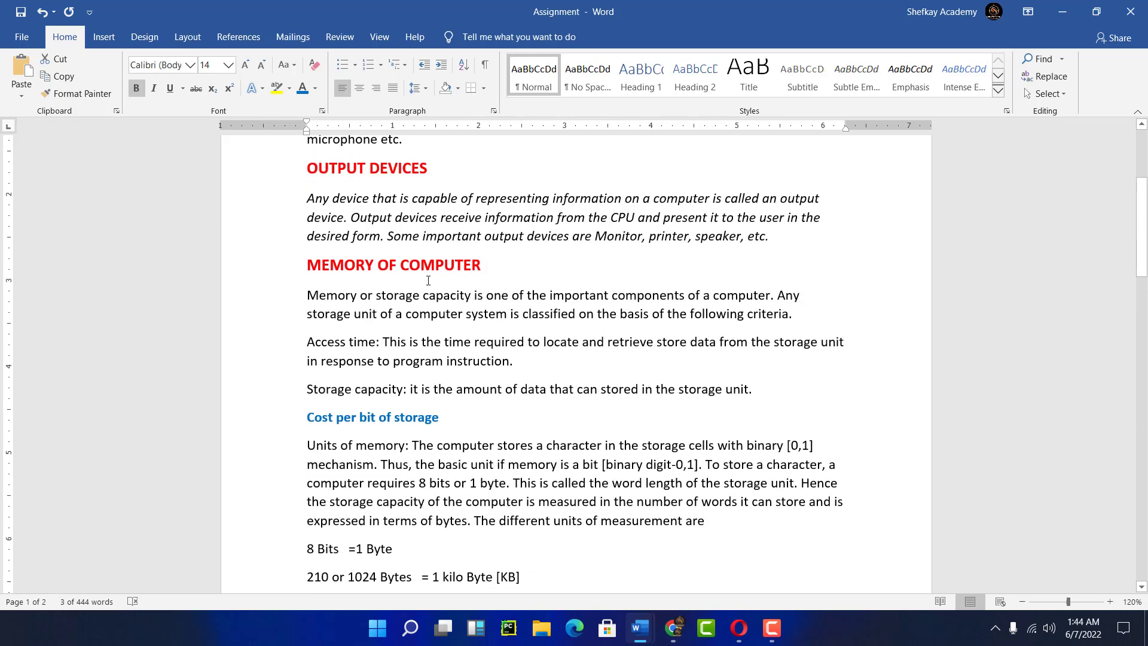
pyautogui.scroll(1, 395, 217)
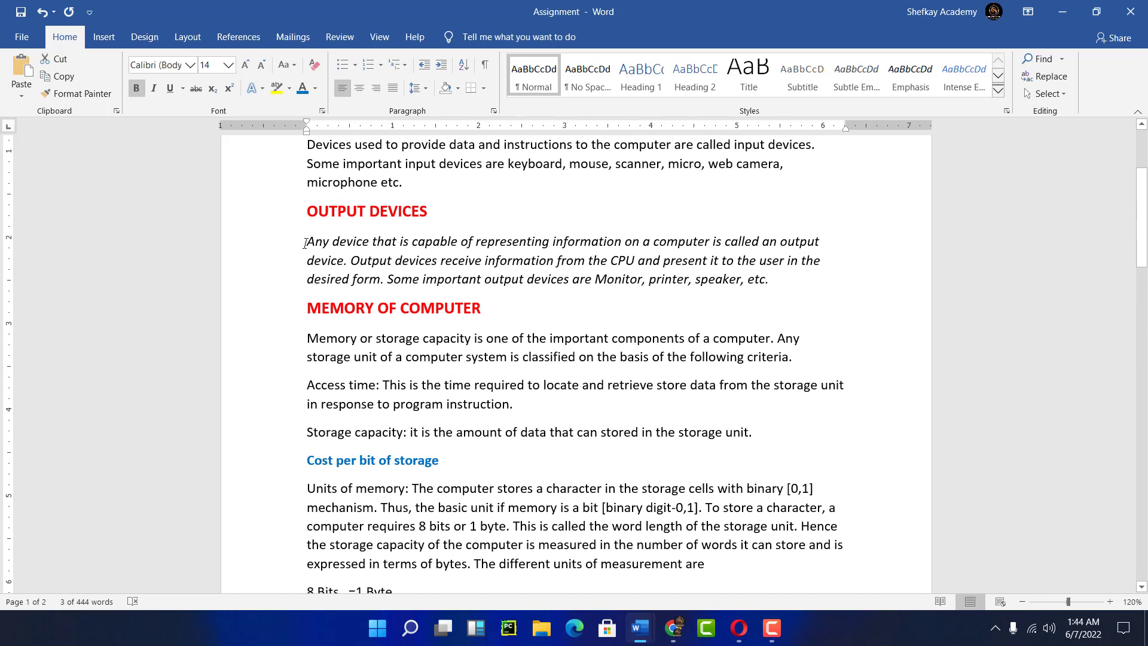
pyautogui.moveTo(307, 242); pyautogui.dragTo(723, 272)
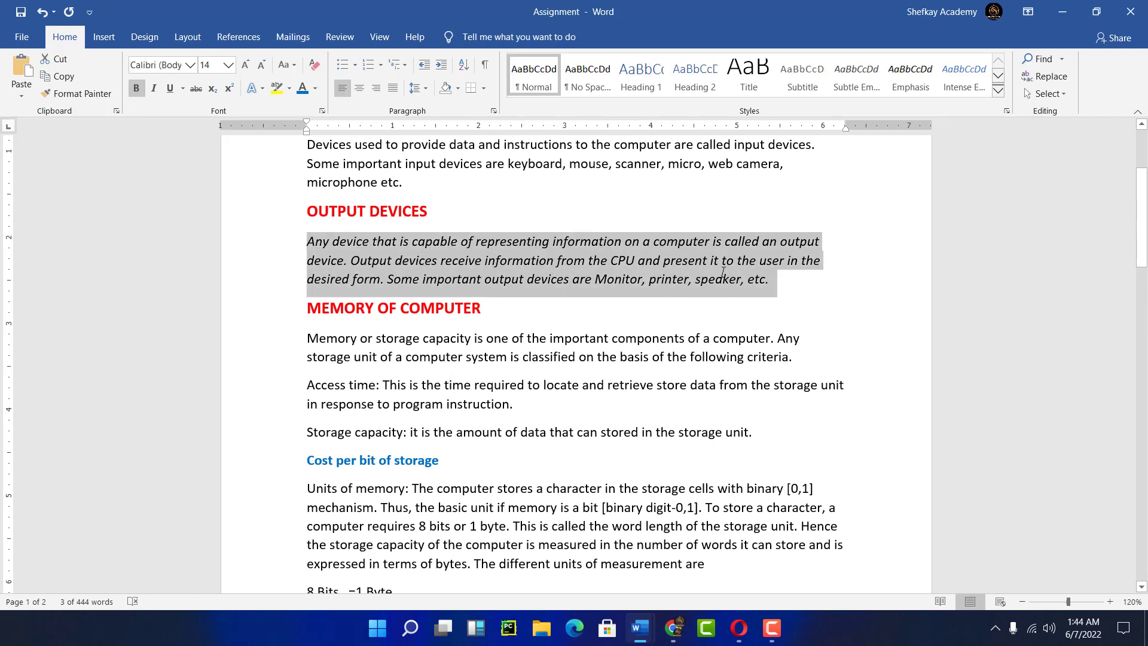
pyautogui.click(83, 94)
pyautogui.scroll(-1, 507, 397)
pyautogui.scroll(-6, 507, 397)
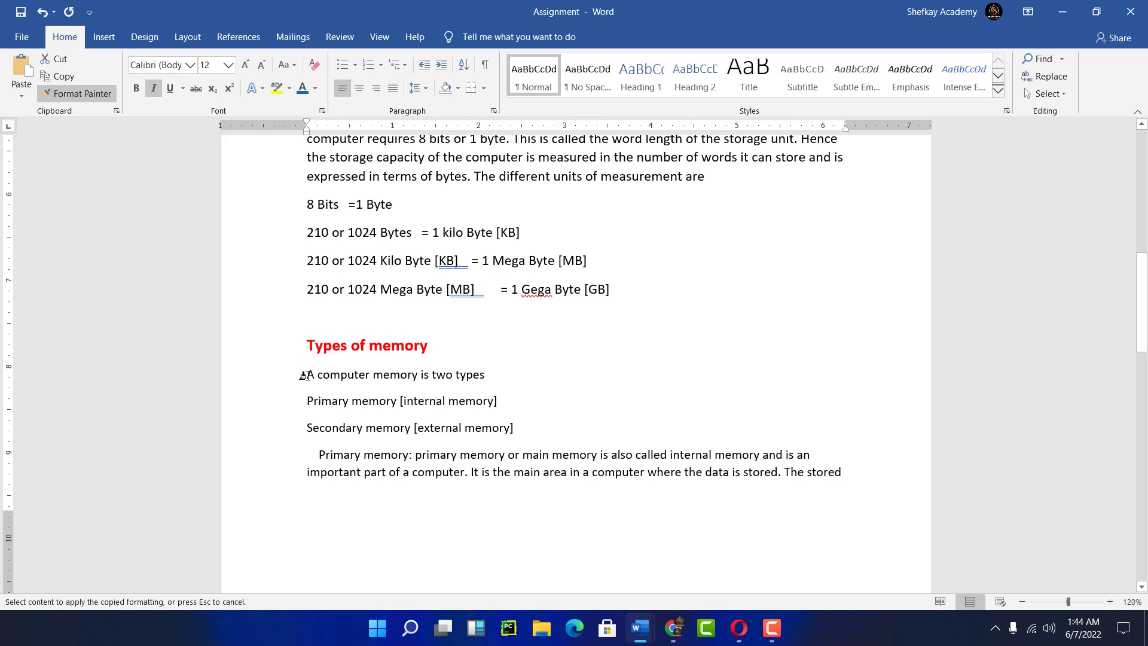
pyautogui.moveTo(302, 376); pyautogui.dragTo(535, 435)
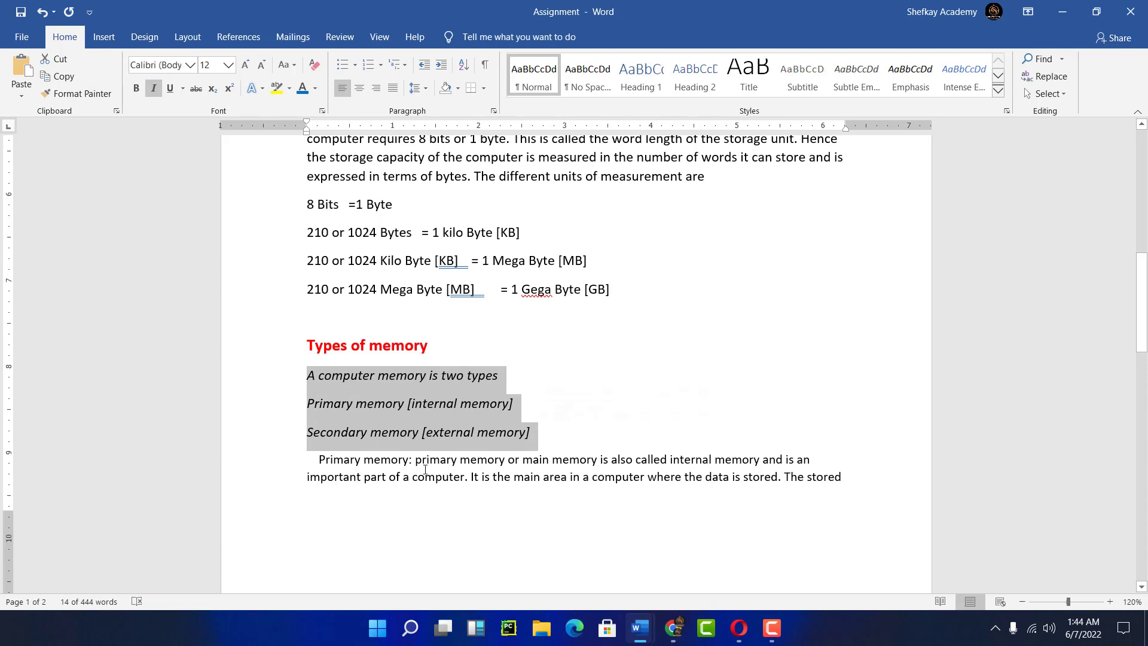
# Remove the leading spaces before the "Primary memory:" paragraph so it starts at the margin.
pyautogui.click(321, 461)
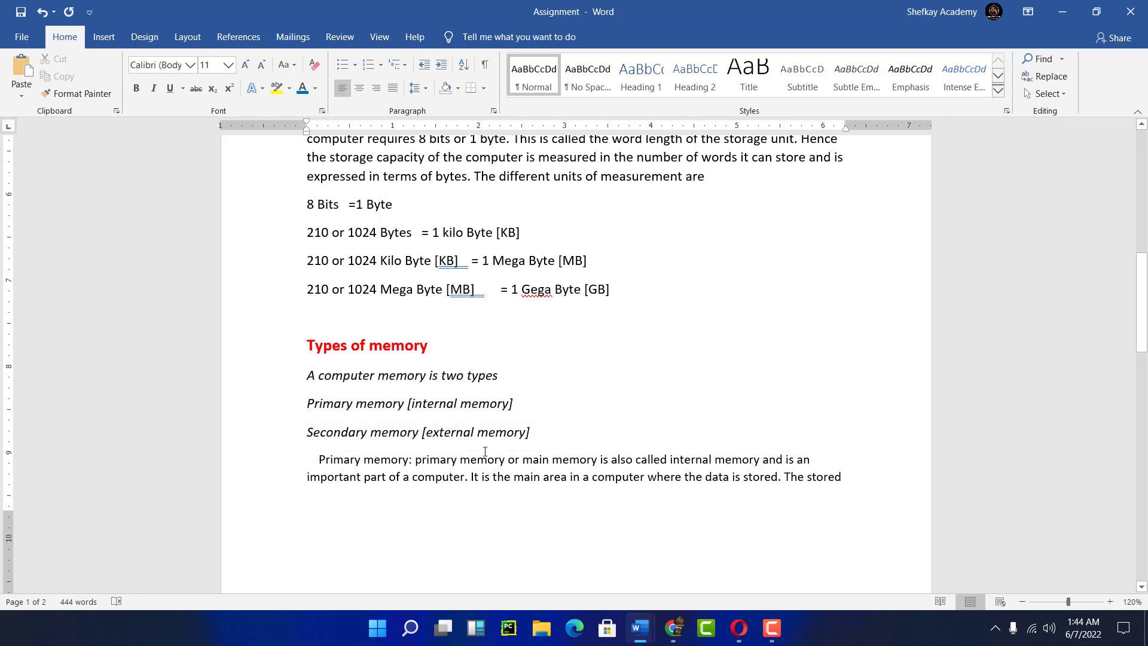
pyautogui.press('BackSpace')
pyautogui.press('BackSpace')
pyautogui.press('BackSpace')
pyautogui.press('BackSpace')
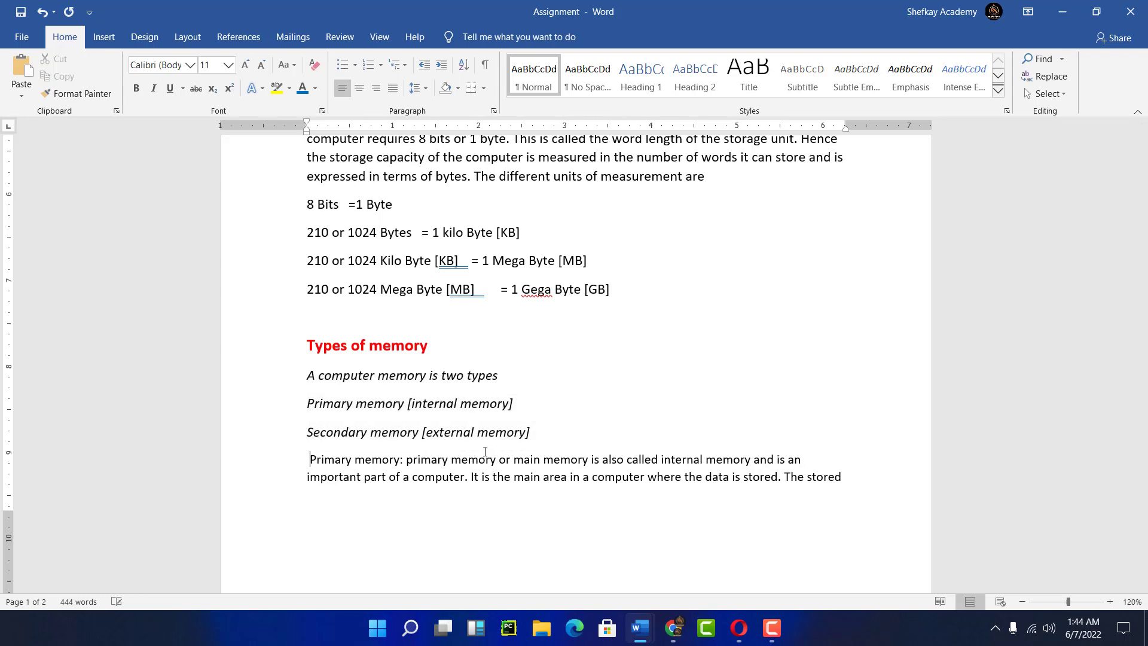
# Try a yellow text highlight on the paragraph under "INPUT DEVICES" and undo it.
pyautogui.scroll(-6, 538, 419)
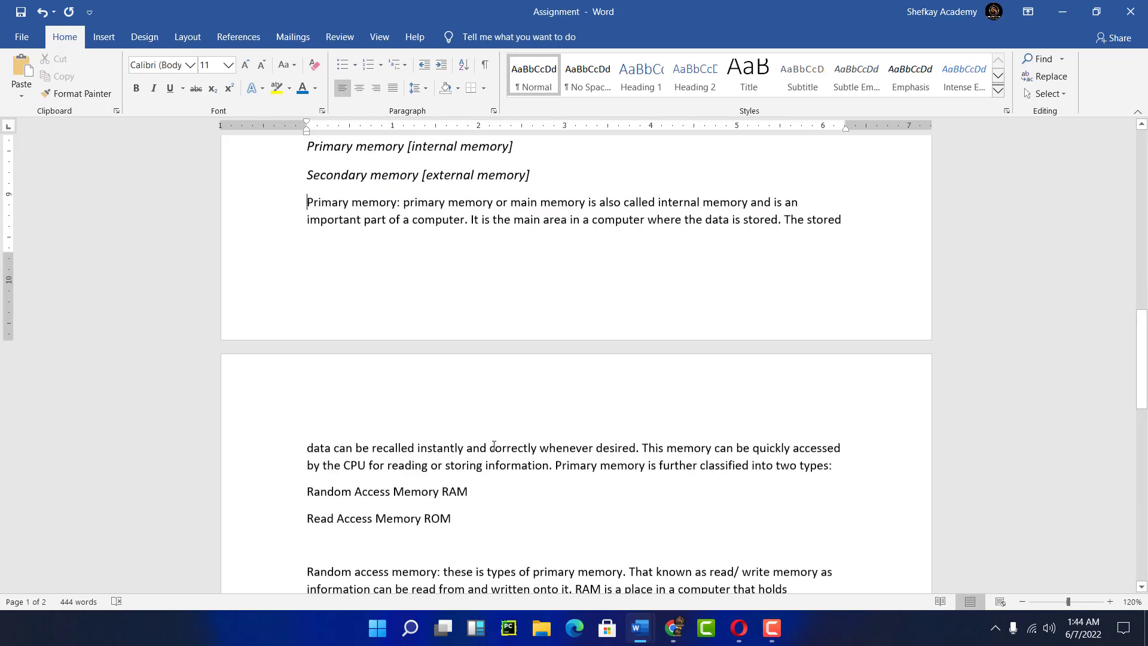
pyautogui.scroll(4, 535, 401)
pyautogui.scroll(12, 535, 400)
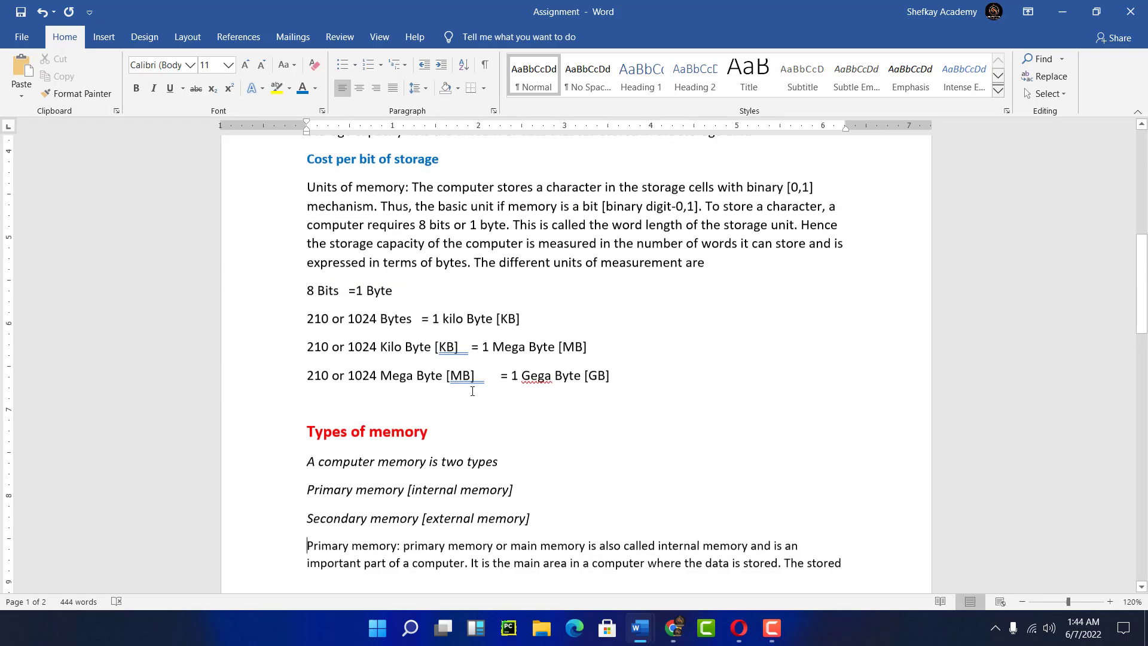
pyautogui.scroll(1, 471, 389)
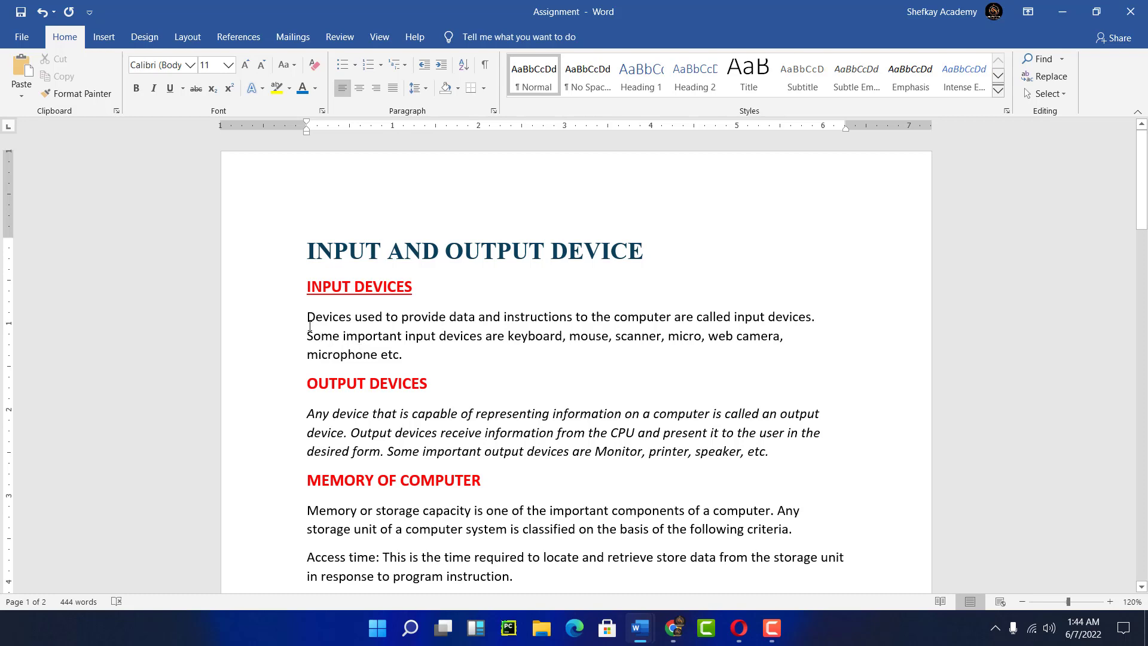
pyautogui.moveTo(308, 318); pyautogui.dragTo(435, 355)
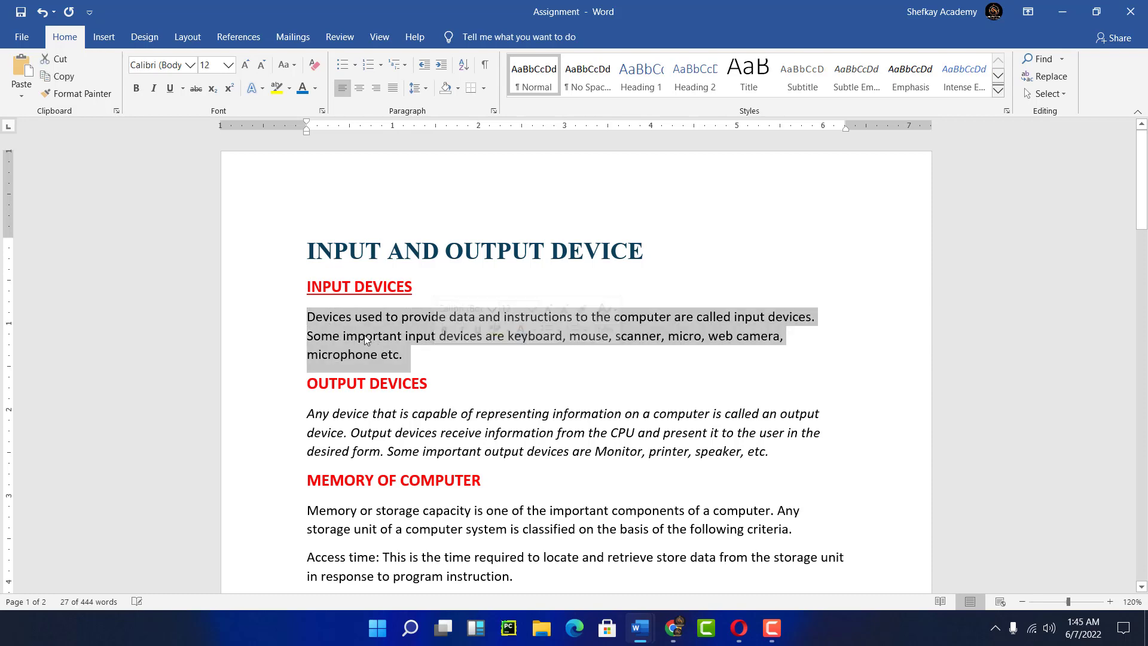
pyautogui.click(277, 90)
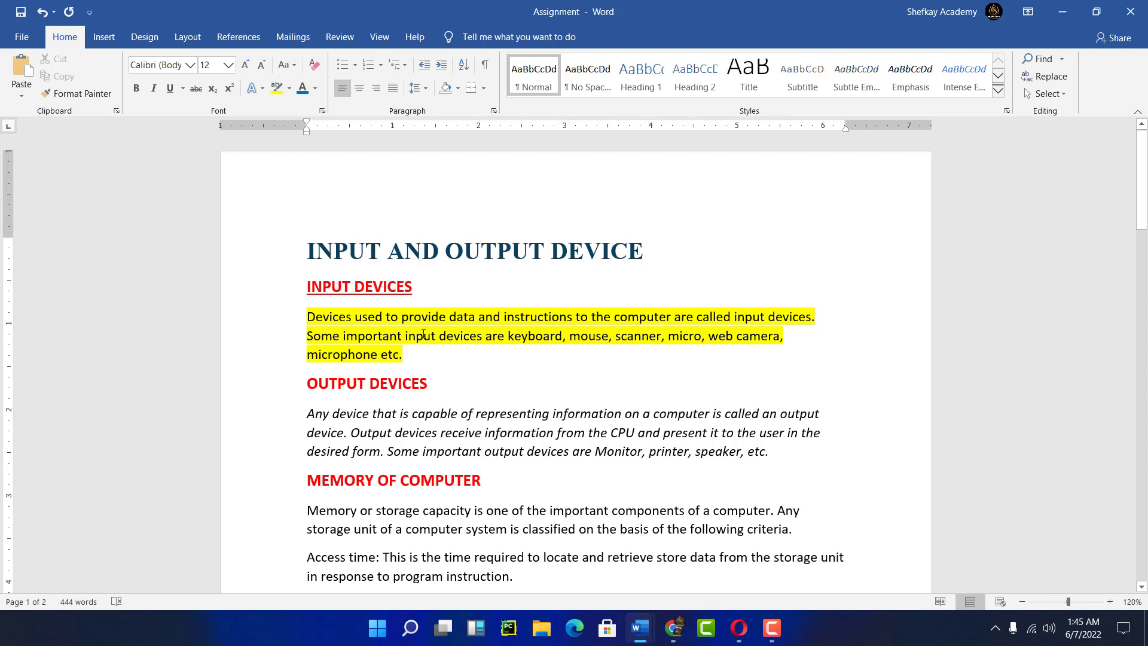
pyautogui.hotkey('ctrl', 'z')
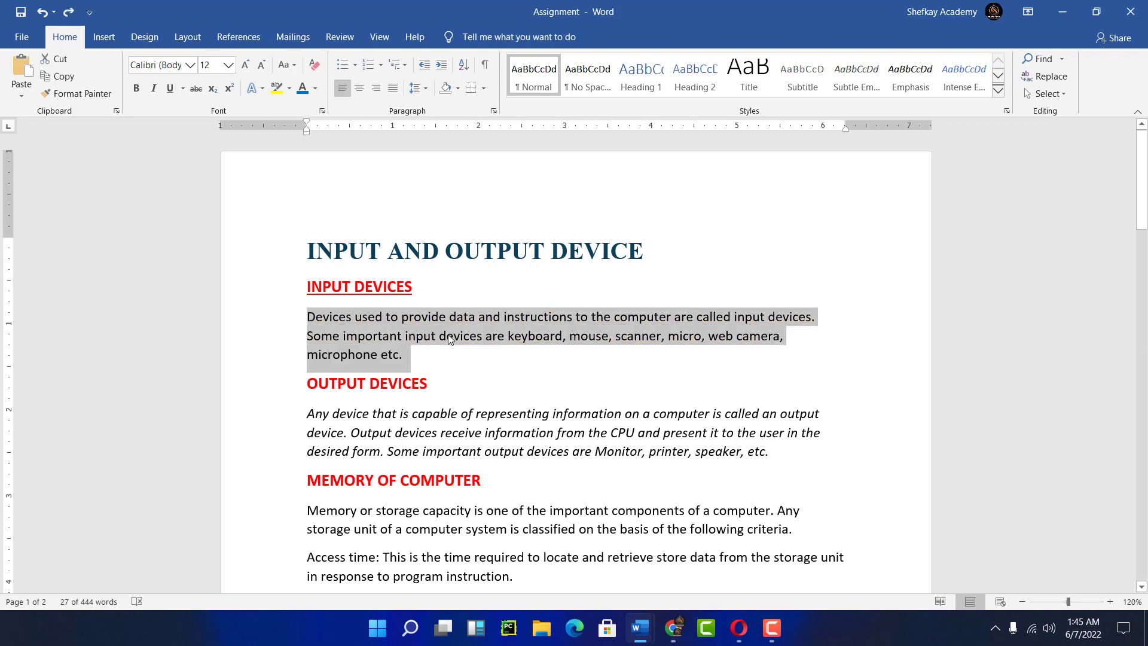
pyautogui.click(447, 339)
# Highlight the words "This is the time required to" in the "Access time" paragraph in yellow.
pyautogui.scroll(-2, 446, 443)
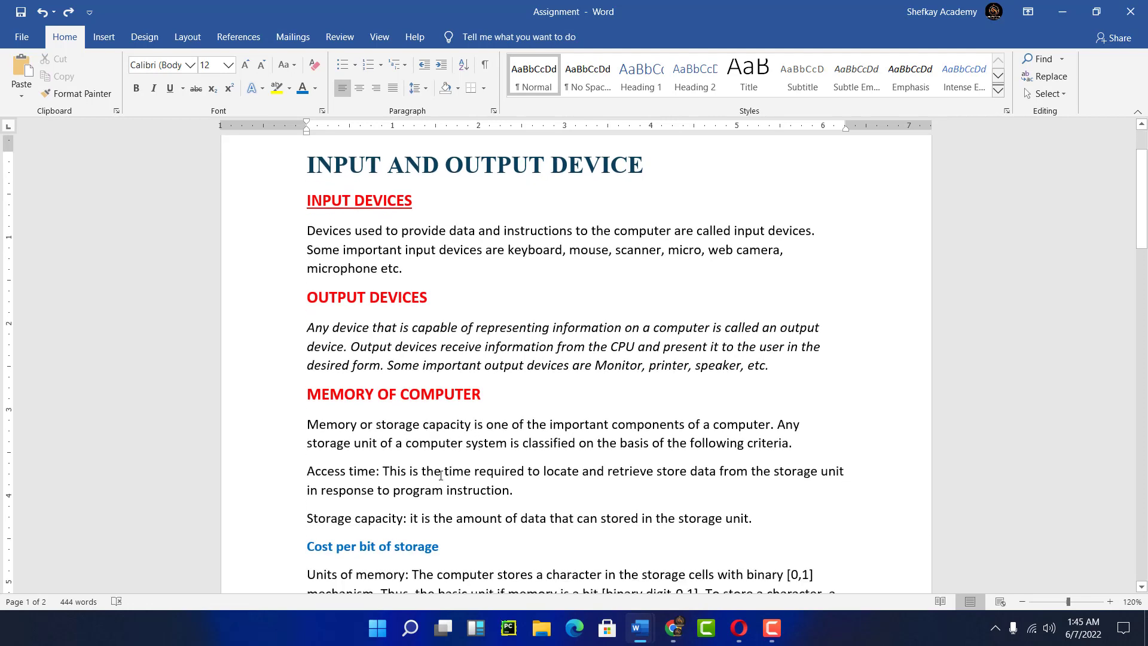
pyautogui.moveTo(383, 471); pyautogui.dragTo(540, 472)
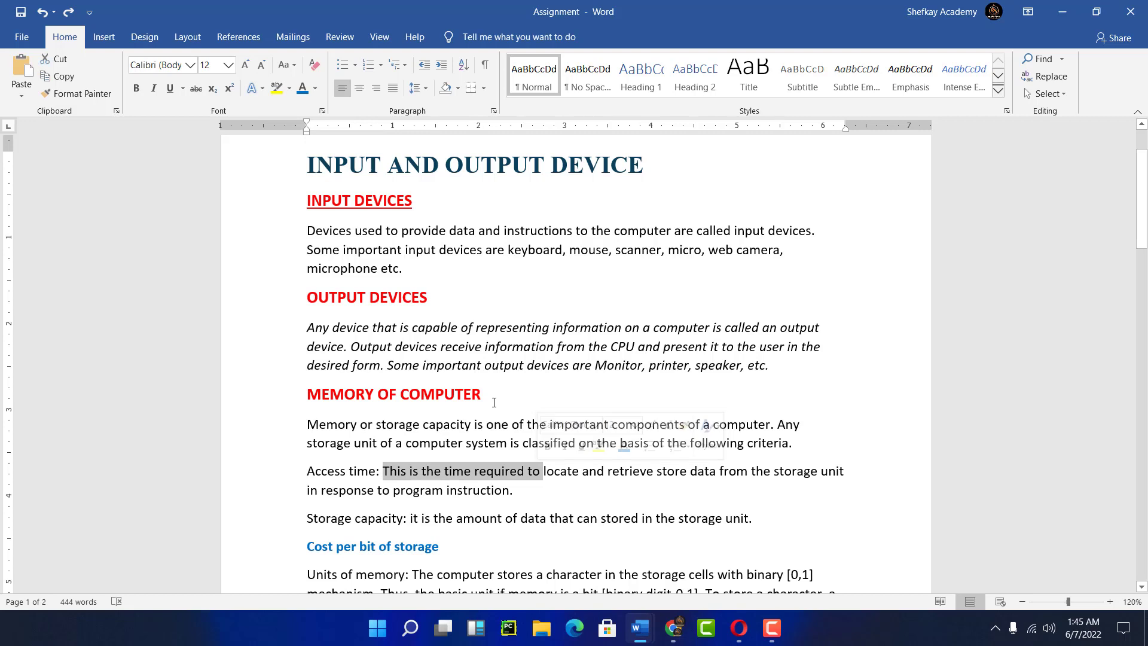
pyautogui.click(278, 91)
pyautogui.click(502, 313)
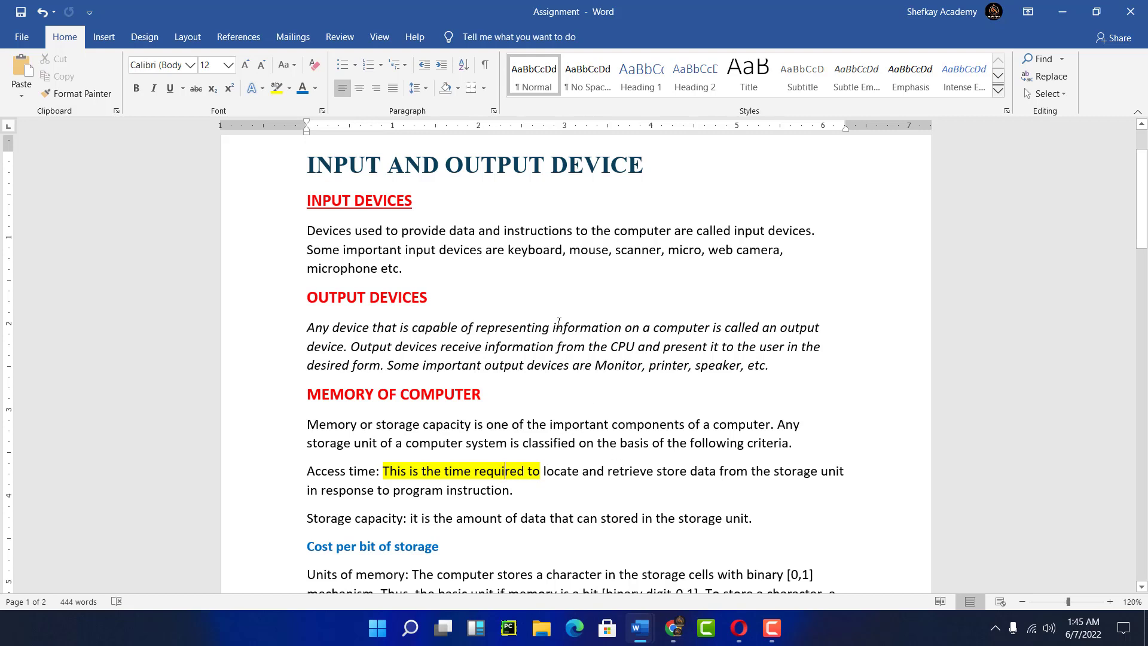
# Highlight the words "from the CPU" in the paragraph under "OUTPUT DEVICES" in bright green.
pyautogui.moveTo(557, 347); pyautogui.dragTo(639, 348)
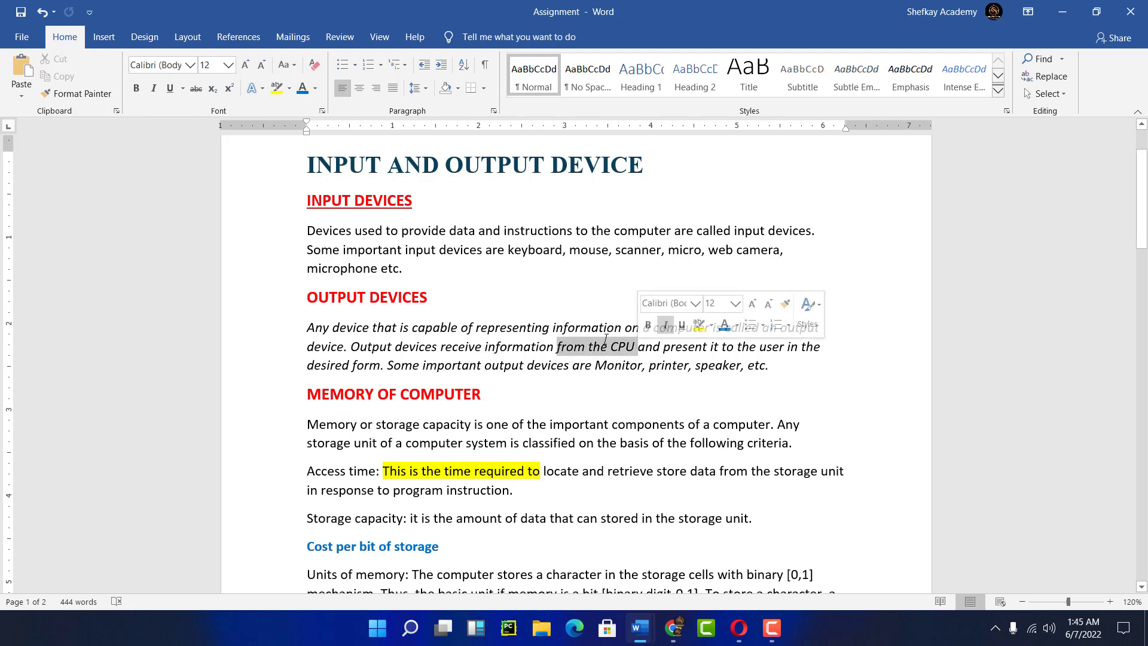
pyautogui.click(288, 89)
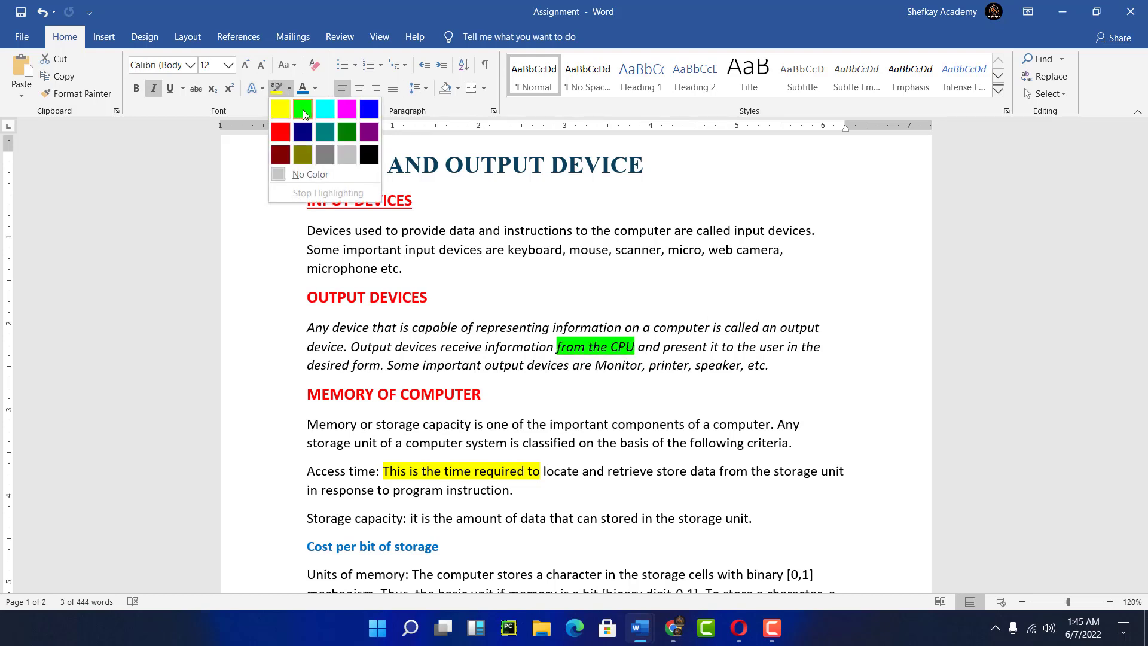
pyautogui.click(303, 111)
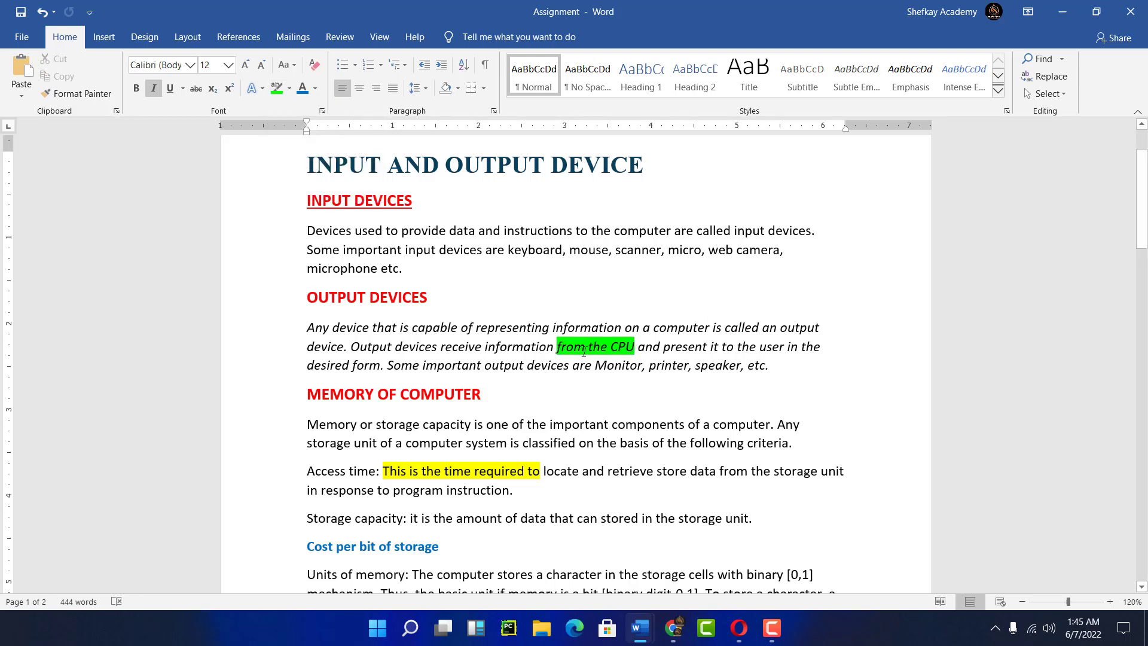
# Apply strikethrough to the word "character" in the "Units of memory" paragraph.
pyautogui.scroll(-4, 533, 347)
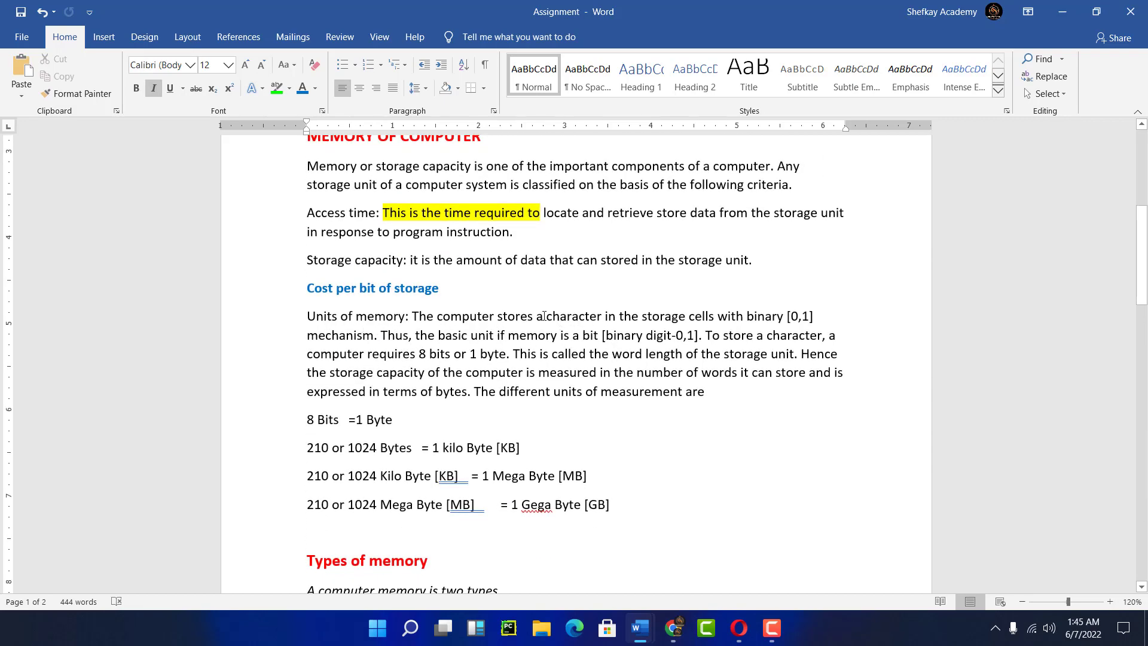
pyautogui.moveTo(548, 318); pyautogui.dragTo(603, 319)
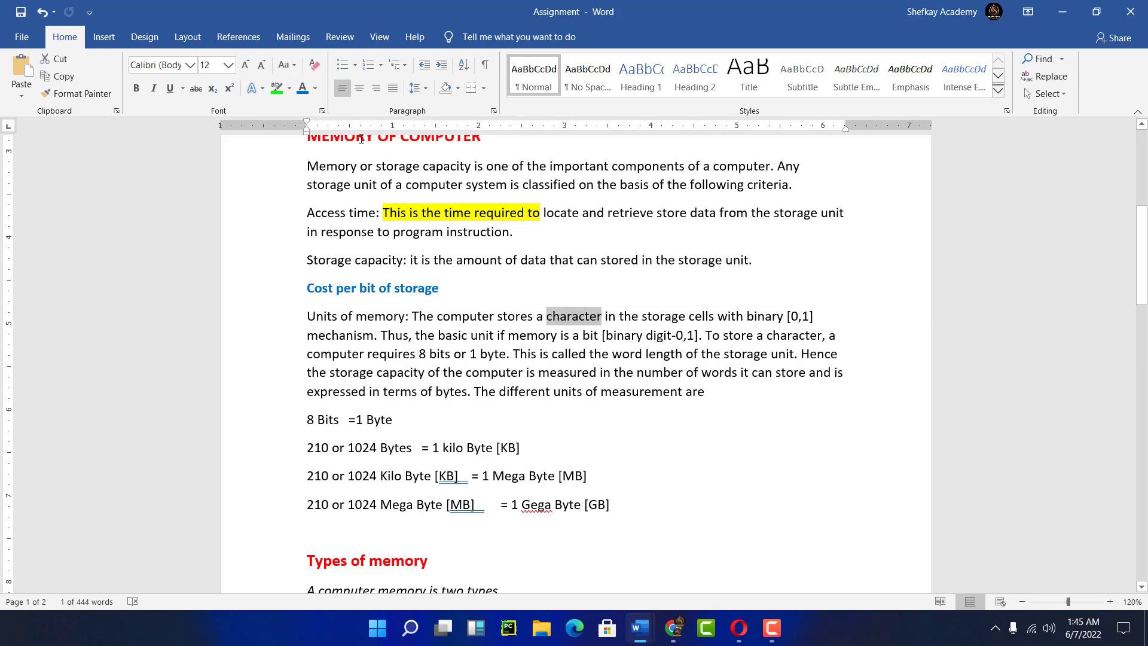
pyautogui.click(196, 89)
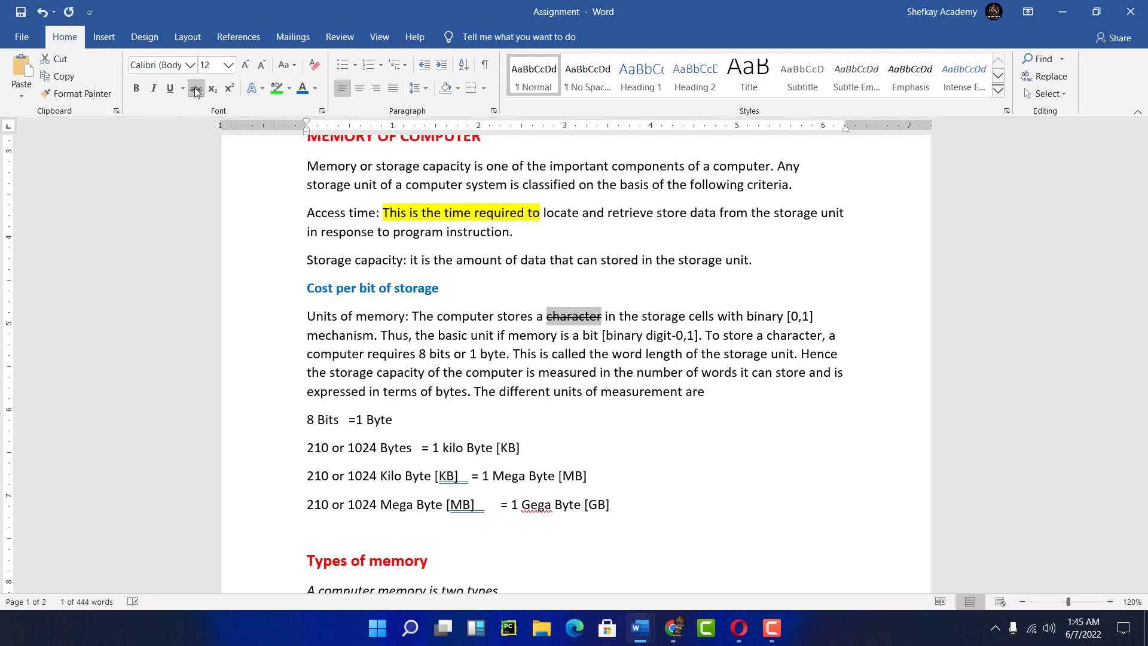
pyautogui.click(621, 350)
# Format the "10" of "210" in the kilo Byte line as superscript and switch it to subscript.
pyautogui.scroll(-3, 403, 375)
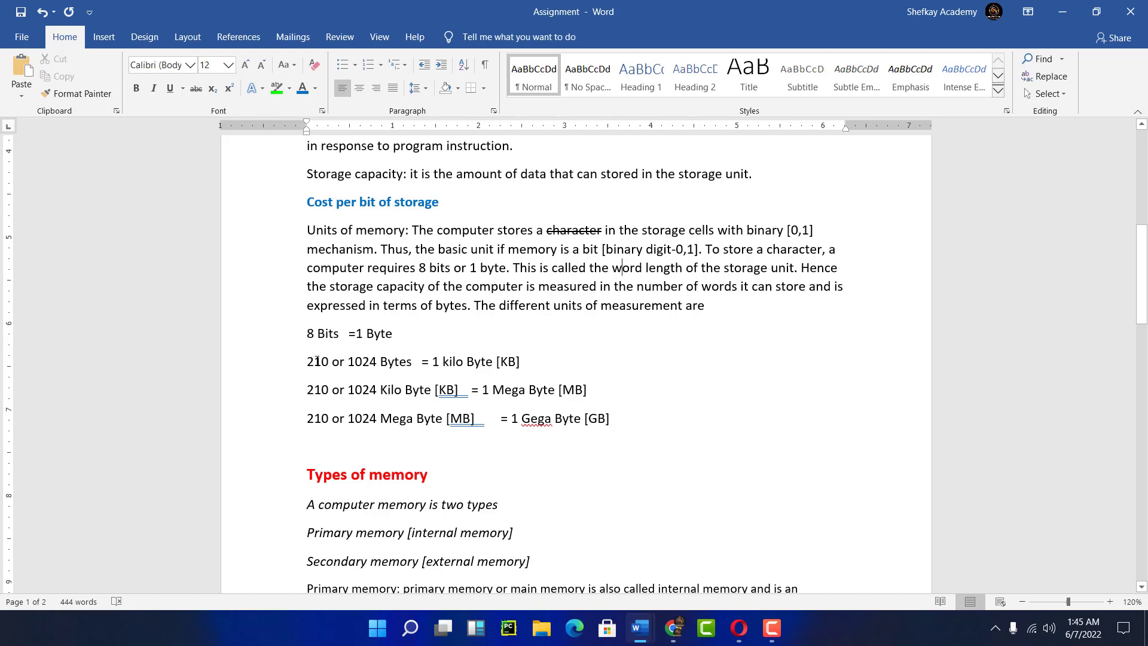
pyautogui.moveTo(317, 361); pyautogui.dragTo(327, 361)
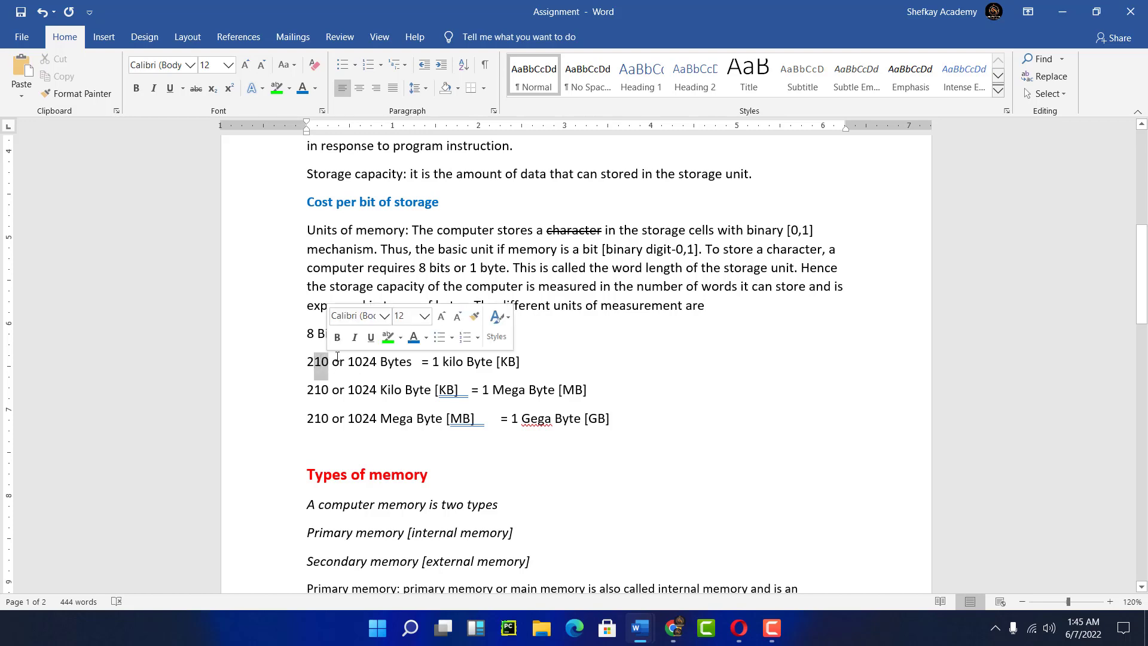
pyautogui.click(229, 87)
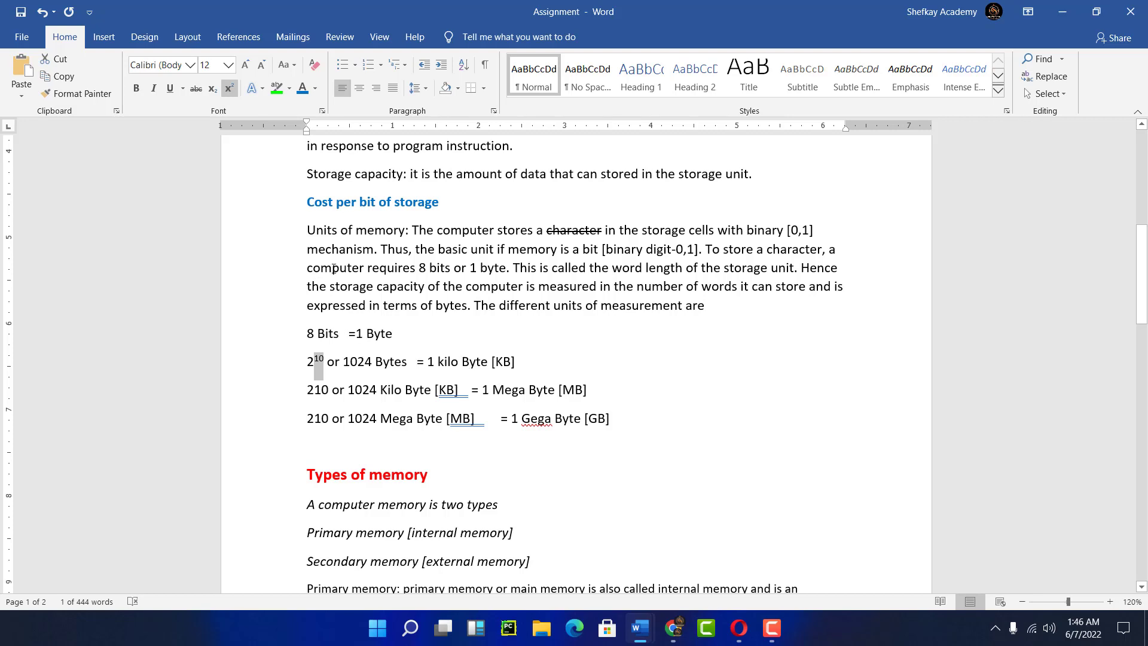
pyautogui.click(212, 95)
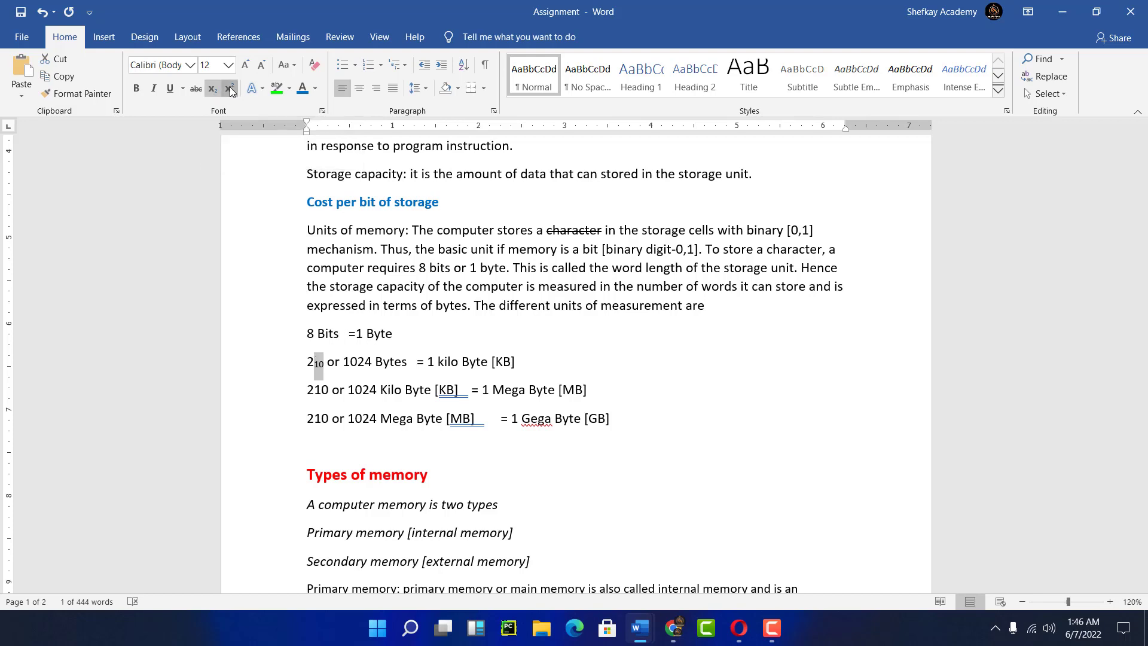
# Switch the "10" of "210" in the kilo Byte line from subscript to superscript.
pyautogui.click(230, 87)
pyautogui.click(230, 89)
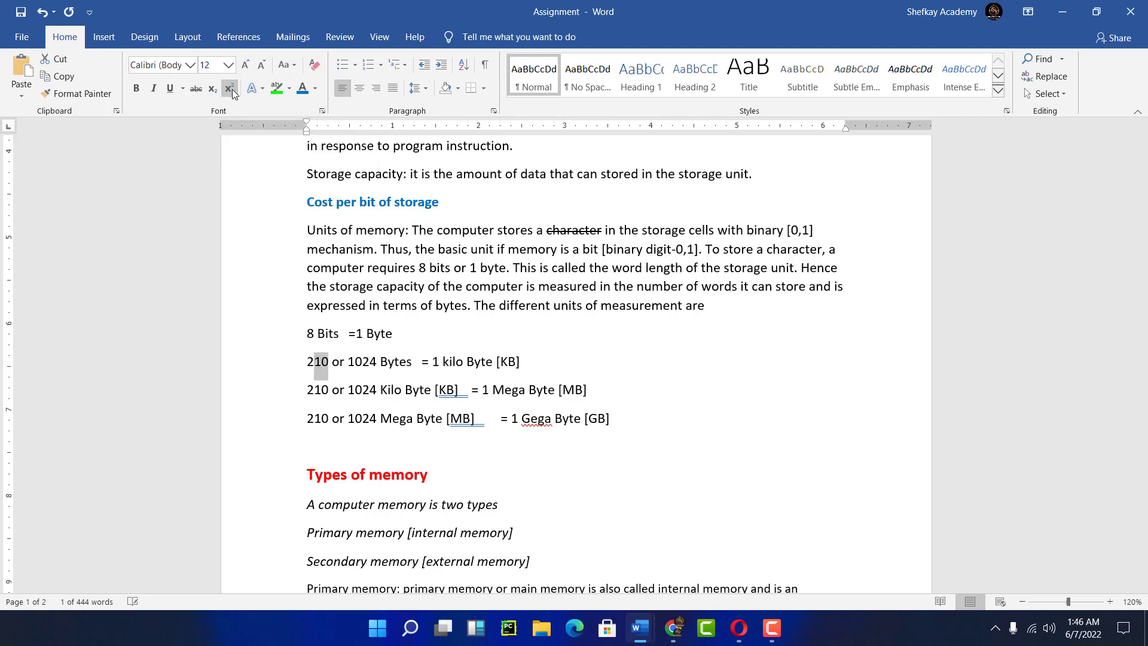
pyautogui.click(230, 90)
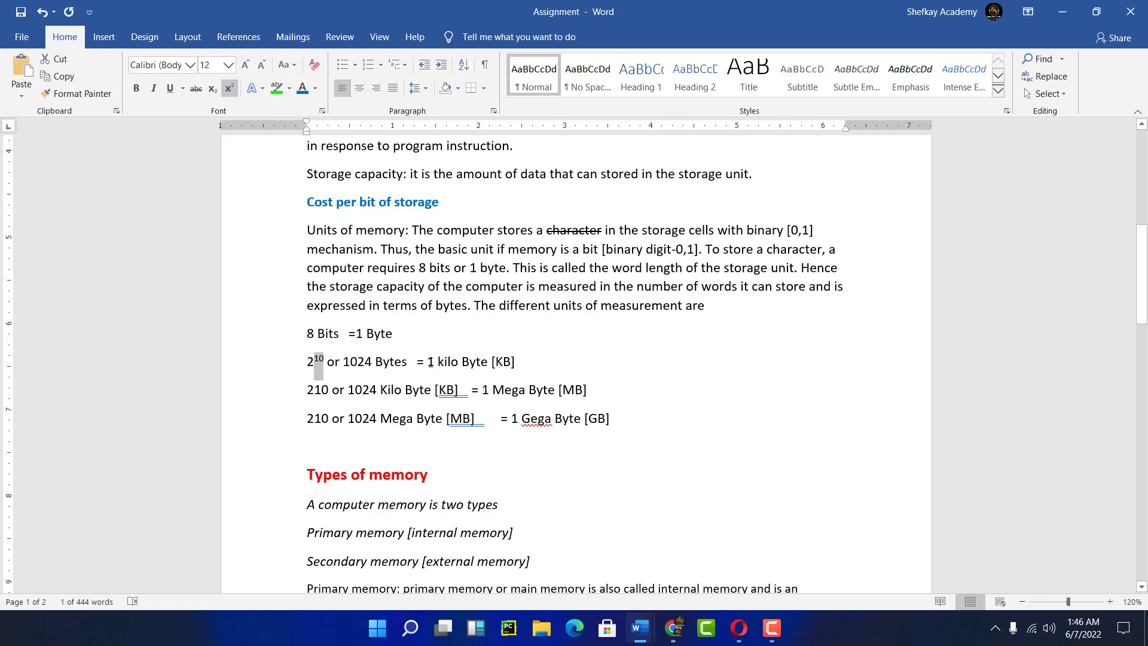
# Review the applied text formatting throughout the document, from the "INPUT AND OUTPUT DEVICE" title to the random access memory paragraph.
pyautogui.scroll(1, 431, 361)
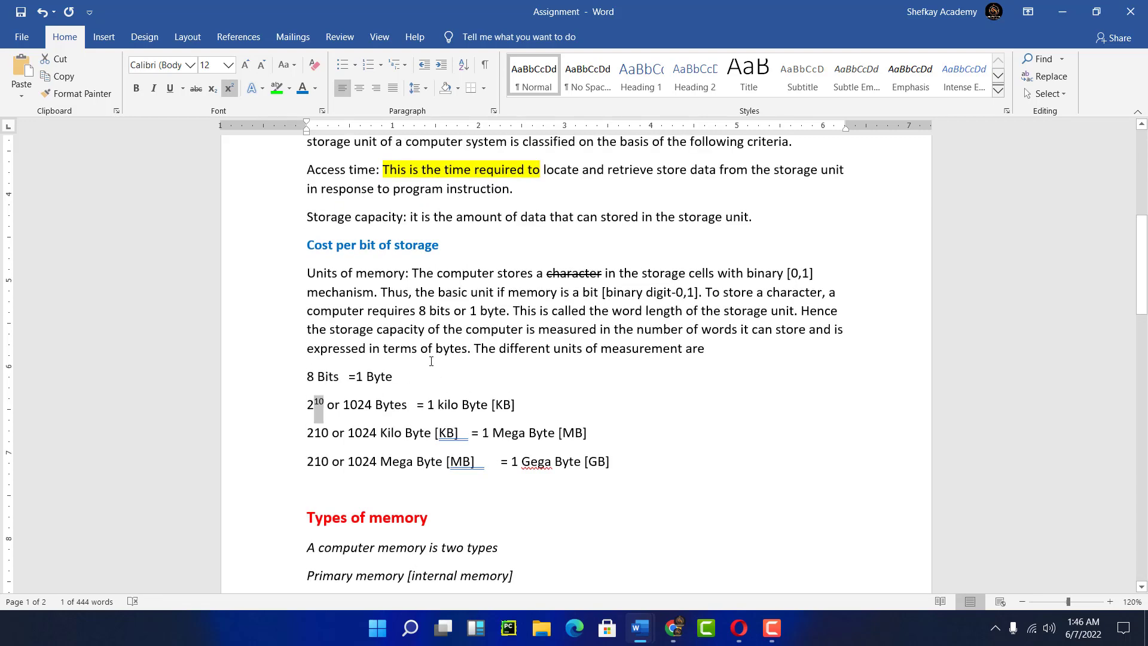
pyautogui.scroll(8, 431, 361)
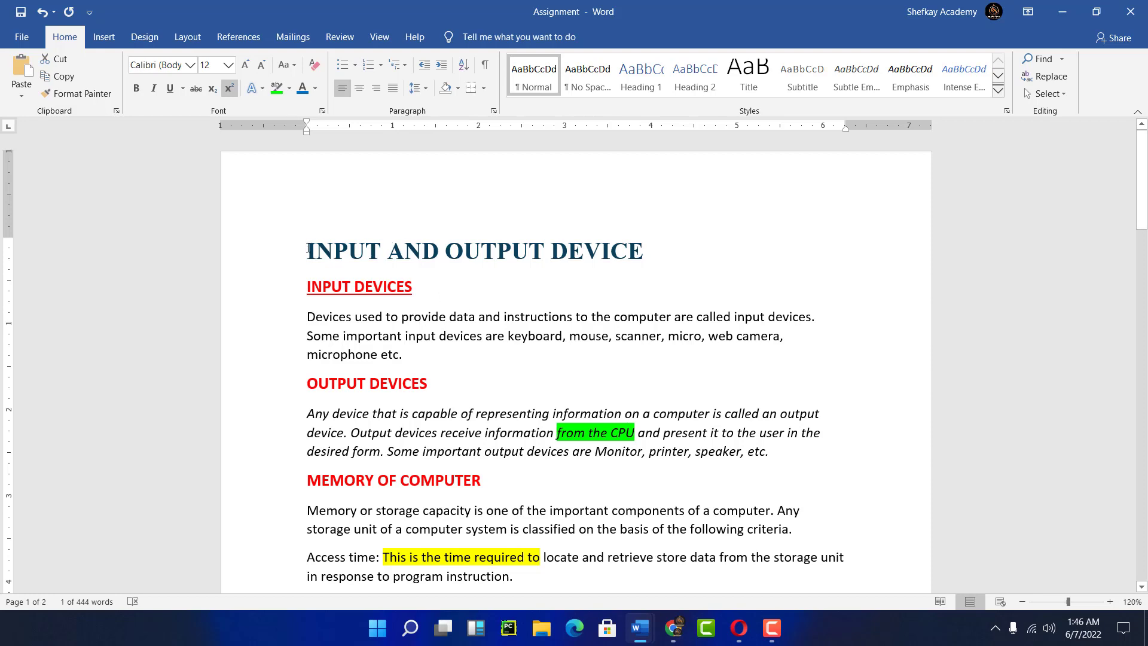
pyautogui.moveTo(344, 253); pyautogui.dragTo(686, 252)
pyautogui.click(512, 359)
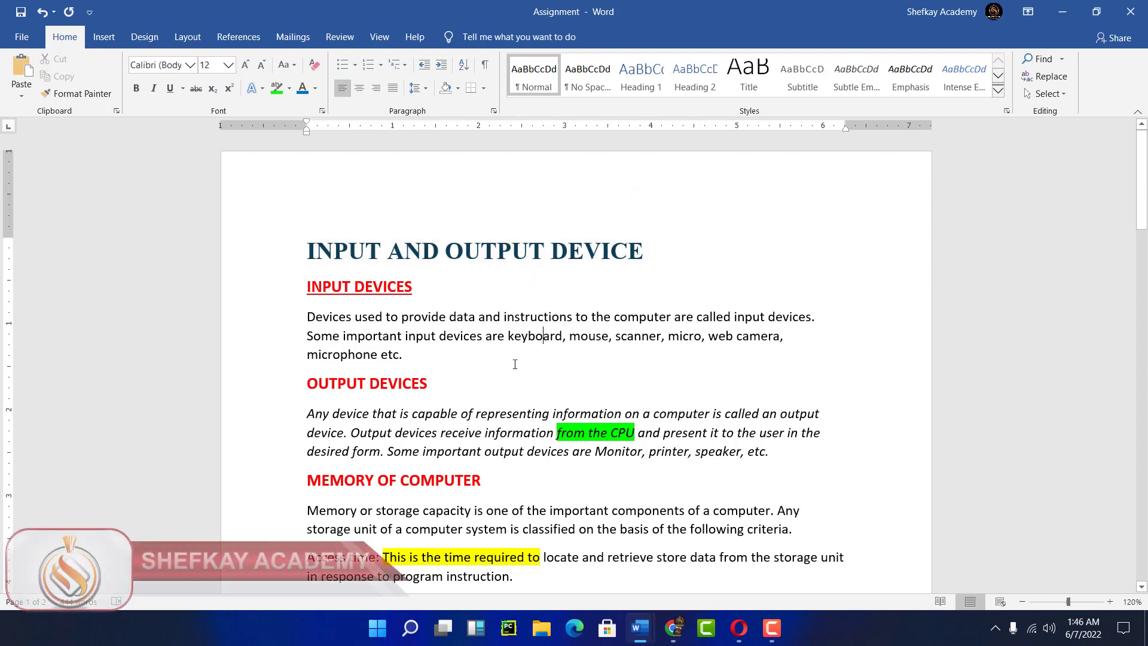
pyautogui.scroll(-3, 515, 329)
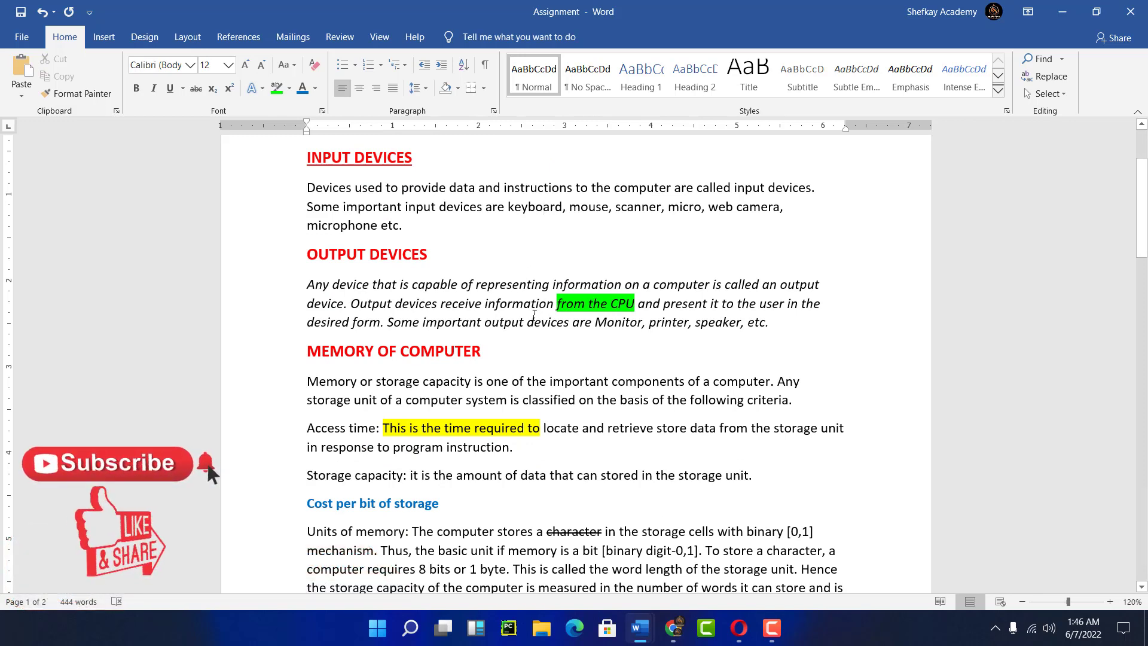
pyautogui.scroll(-1, 535, 316)
pyautogui.scroll(-8, 535, 317)
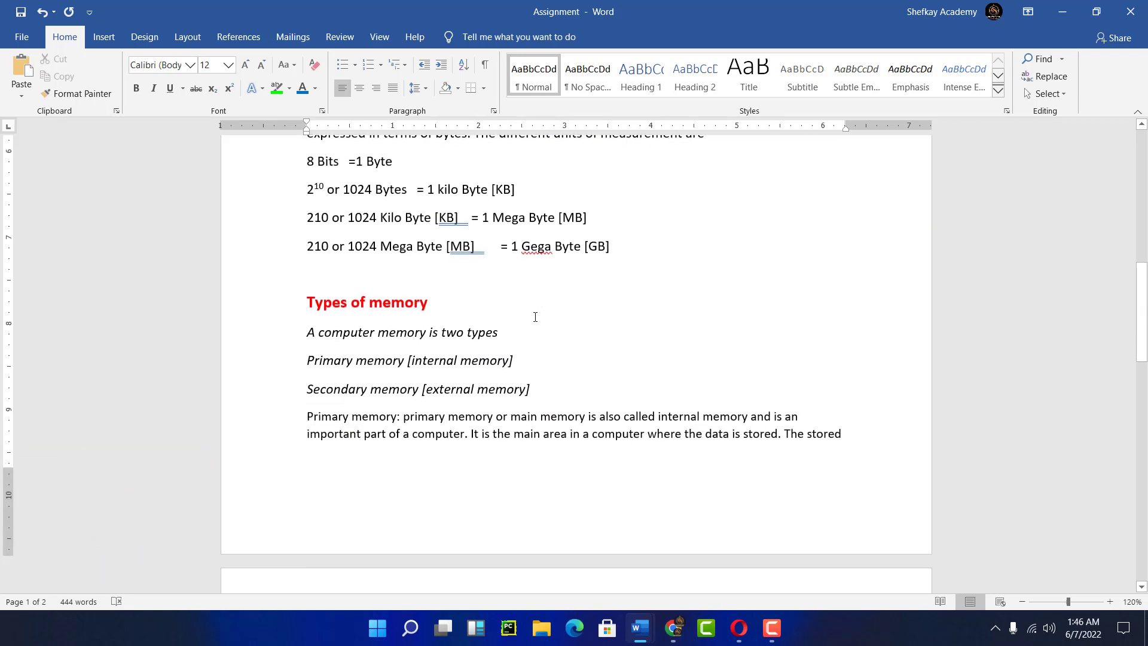
pyautogui.scroll(-8, 535, 316)
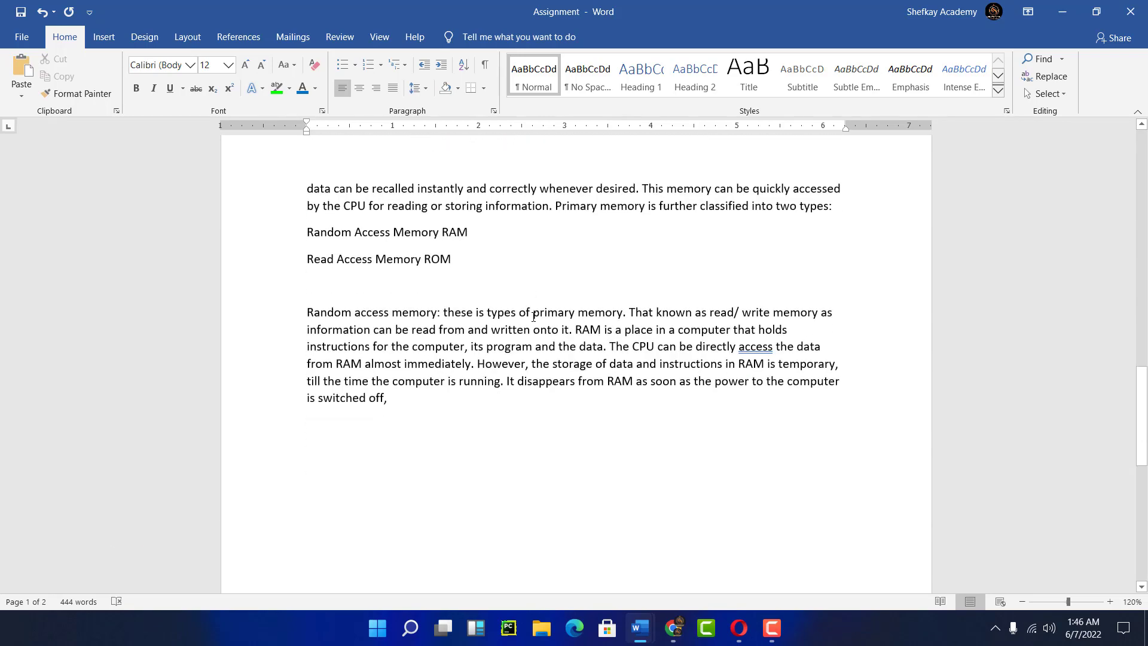
pyautogui.scroll(16, 534, 316)
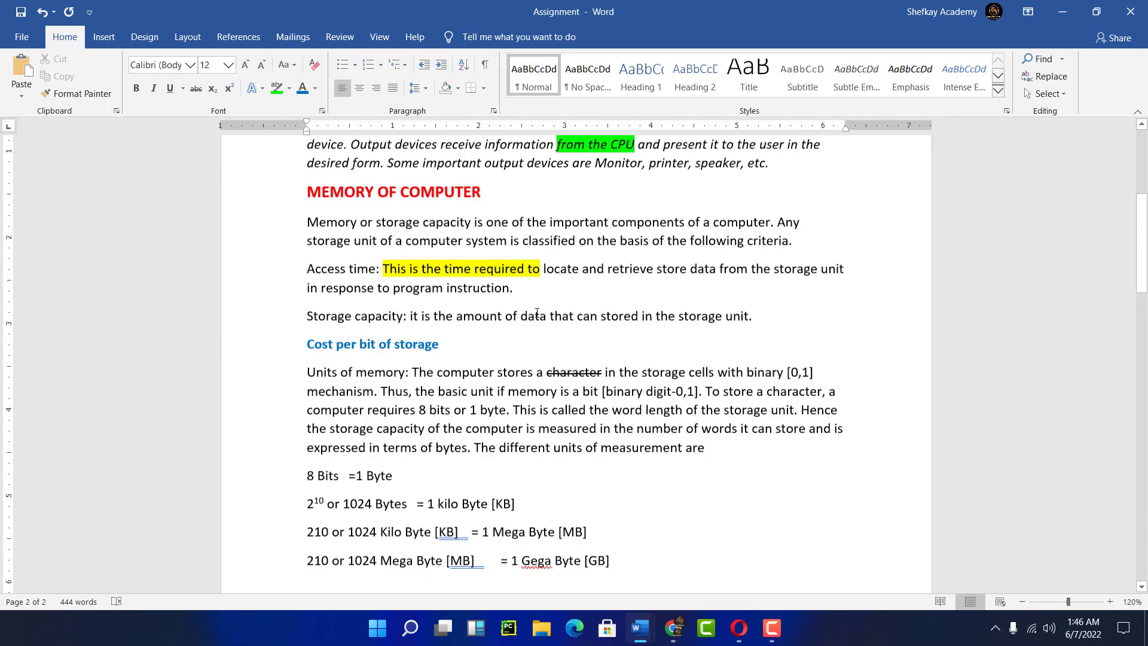
pyautogui.scroll(3, 487, 343)
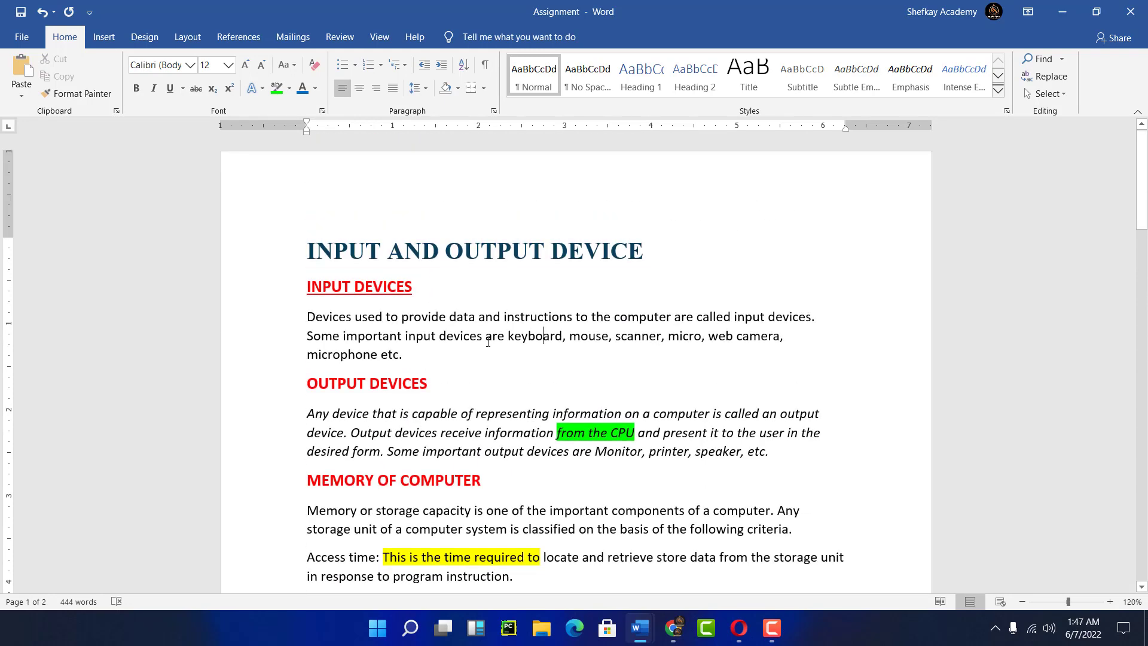